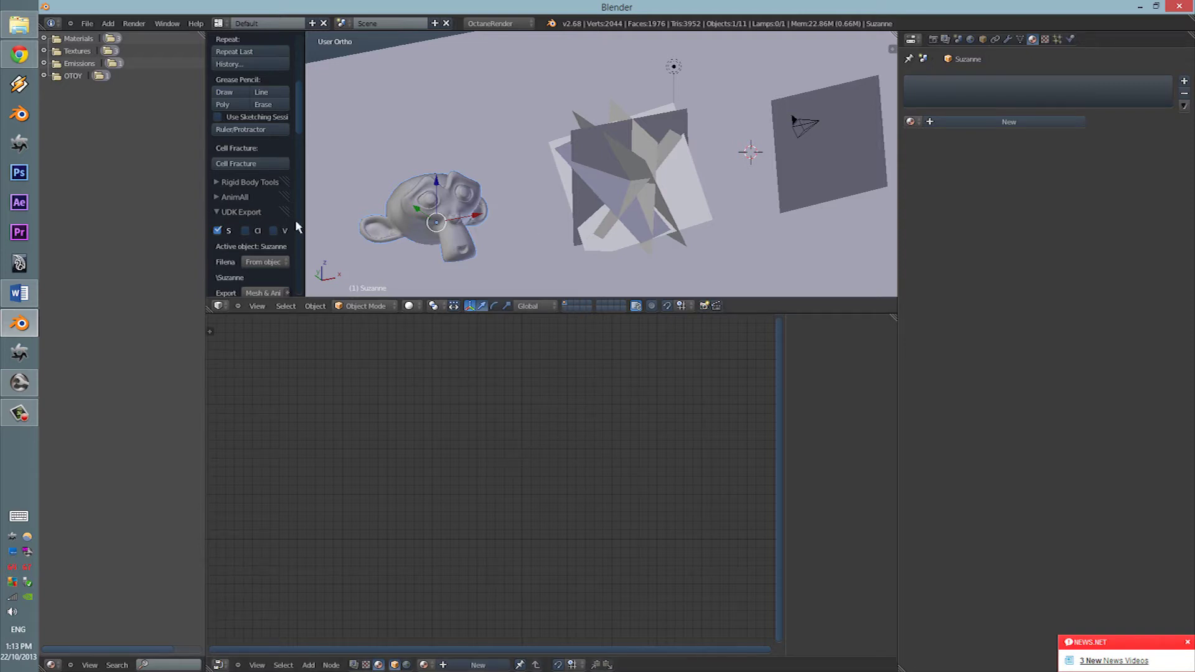
- Hide the tool shelf and enlarge the 3D viewport by moving its border down over the node editor
scroll(295, 219, down, 1)
scroll(361, 199, up, 1)
key(t)
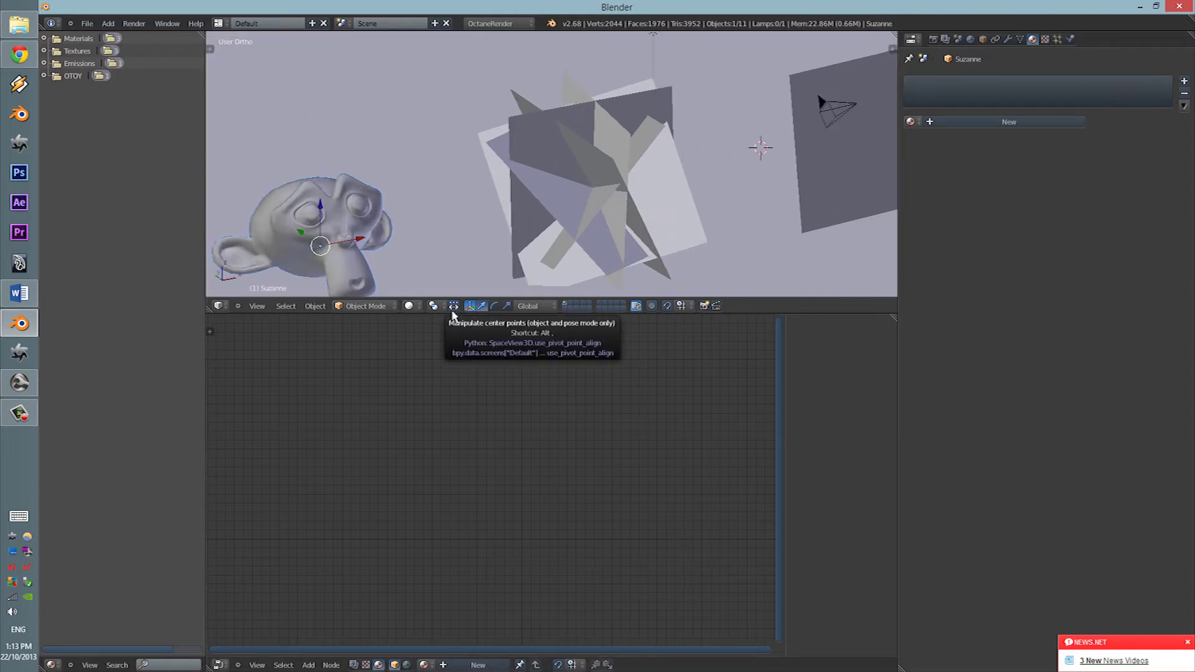
drag(451, 313, 467, 453)
scroll(510, 286, down, 2)
scroll(511, 291, down, 2)
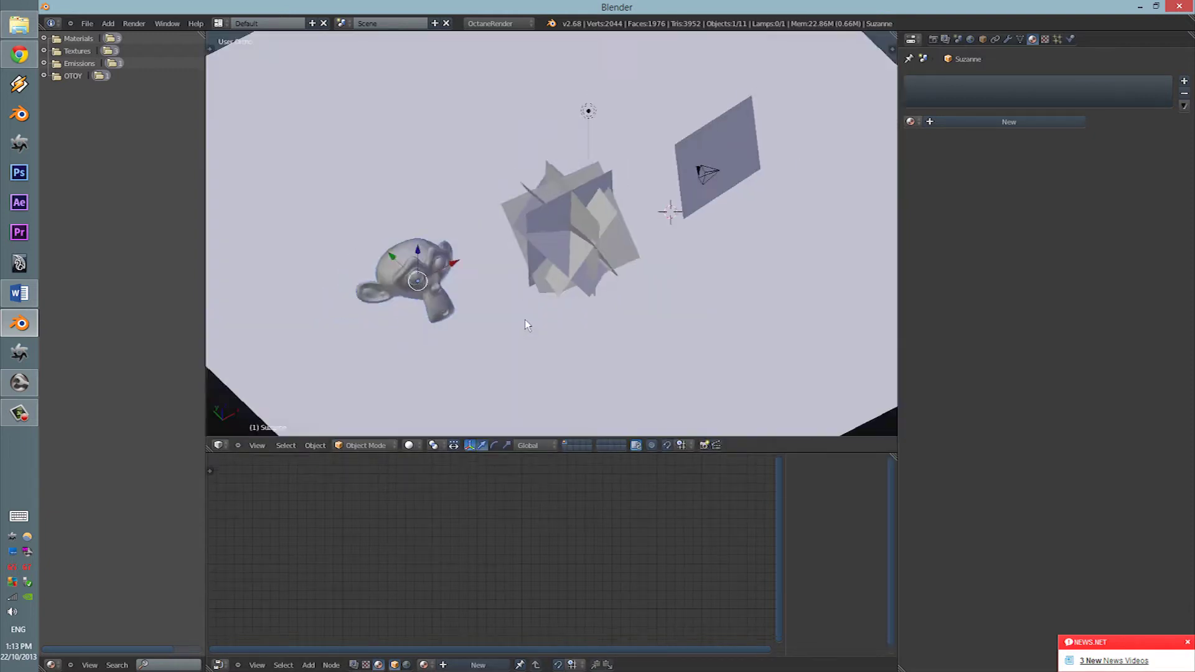
- Switch the 3D viewport to rendered shading to start the interactive Octane render
middle_drag(525, 325, 438, 429)
click(412, 446)
click(461, 366)
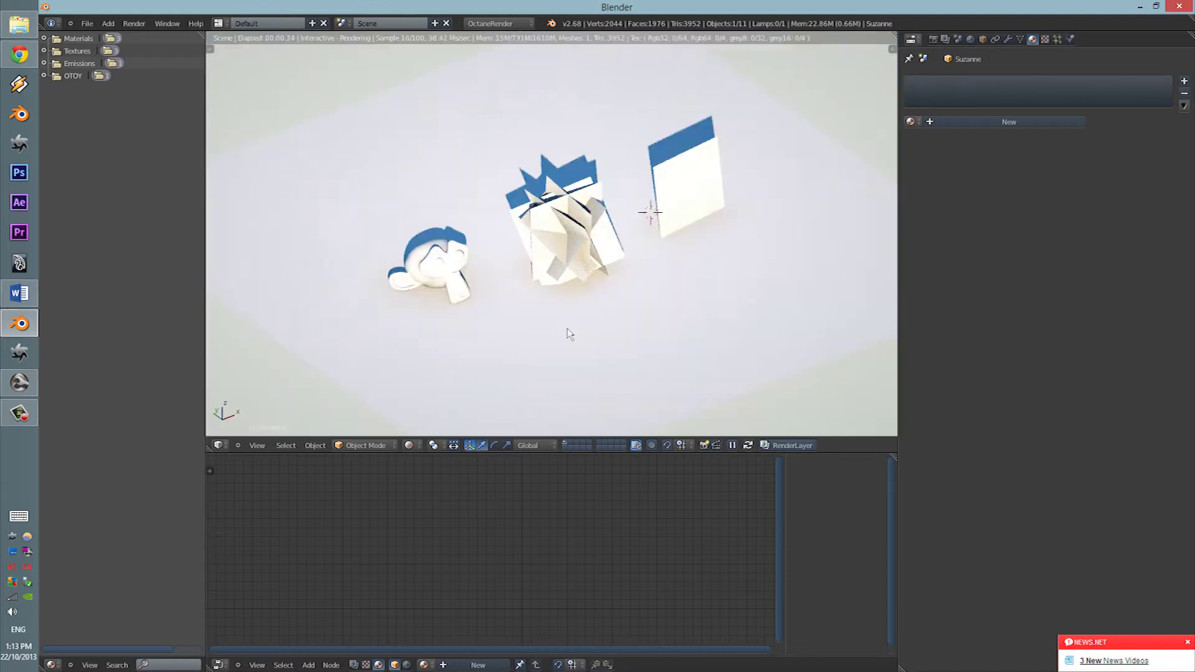
- Give the ground plane a new material and delete its Diffuse BSDF node
right_click(440, 264)
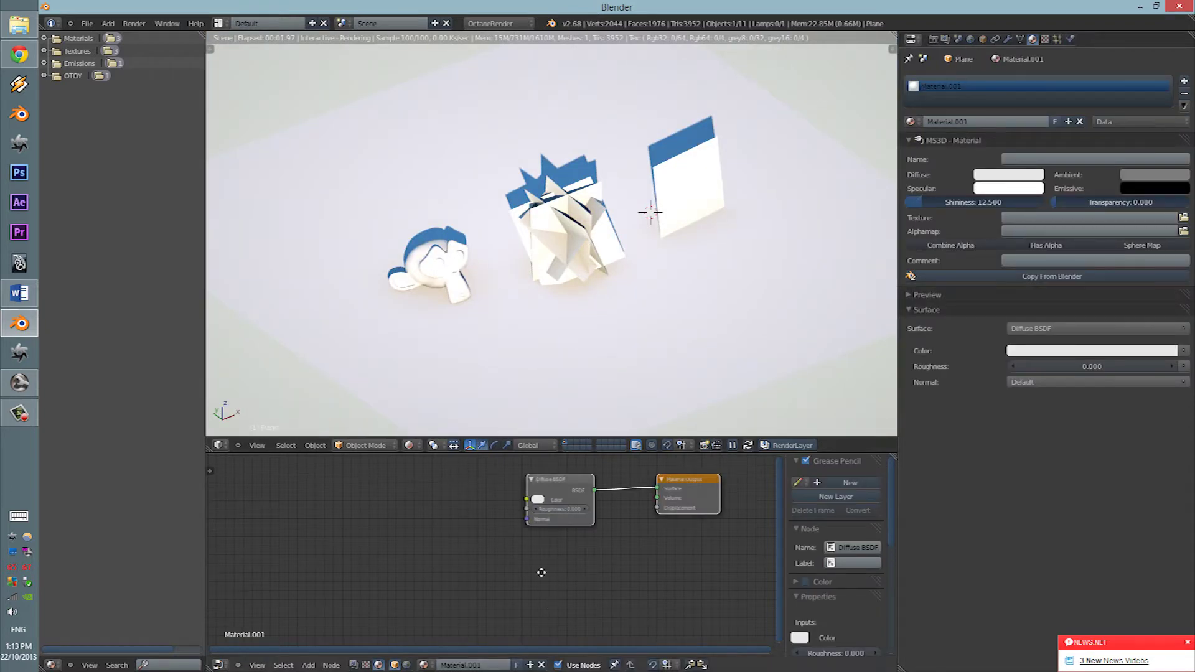
middle_drag(538, 571, 440, 590)
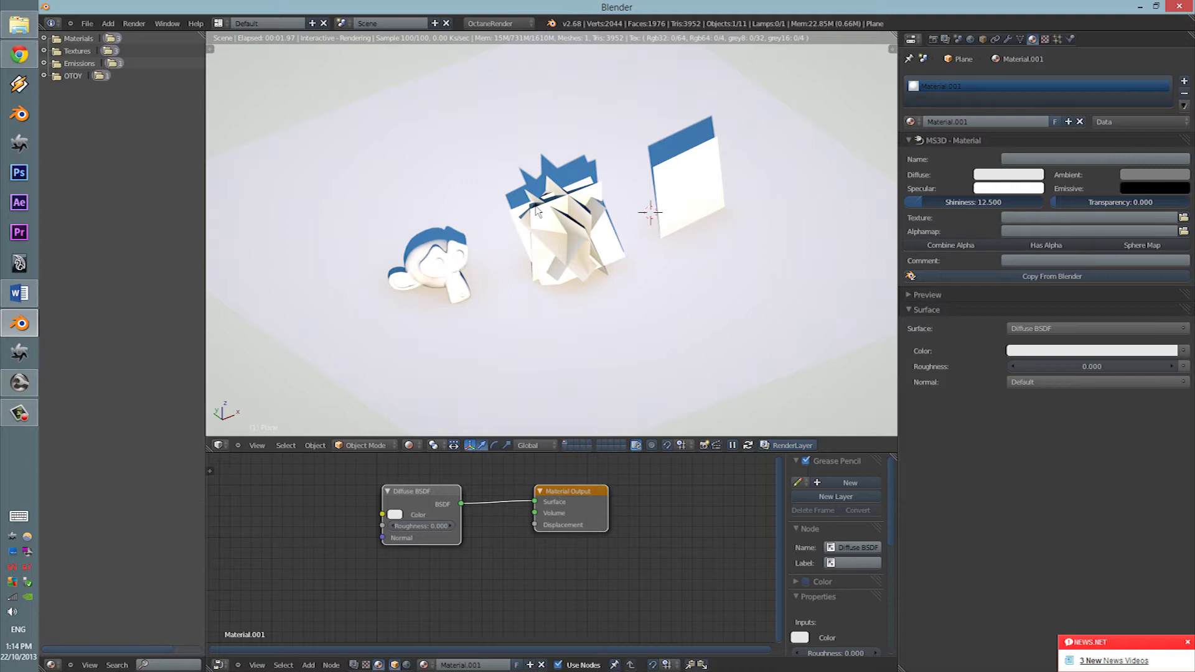
scroll(486, 287, up, 1)
scroll(483, 288, up, 2)
key(x)
- Try an Octane Glossy Material node on the ground plane's Surface input, and unlink that material from the plane
key(shift+a)
mouse_move(359, 507)
key(shift+a)
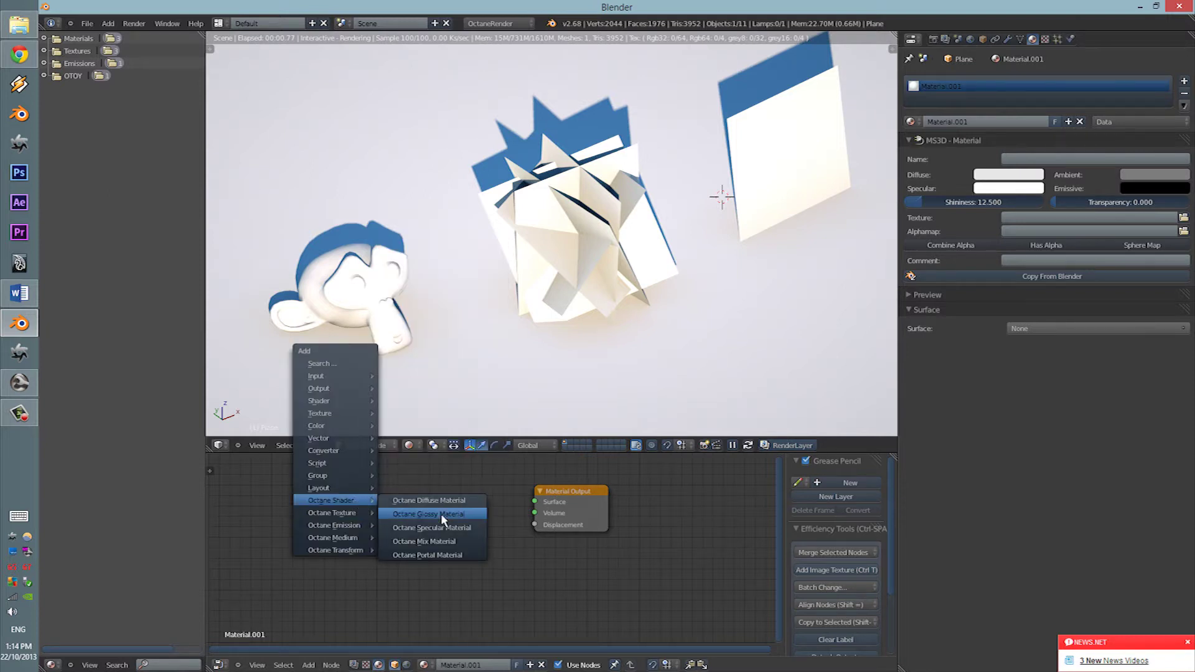
click(440, 514)
drag(515, 504, 534, 501)
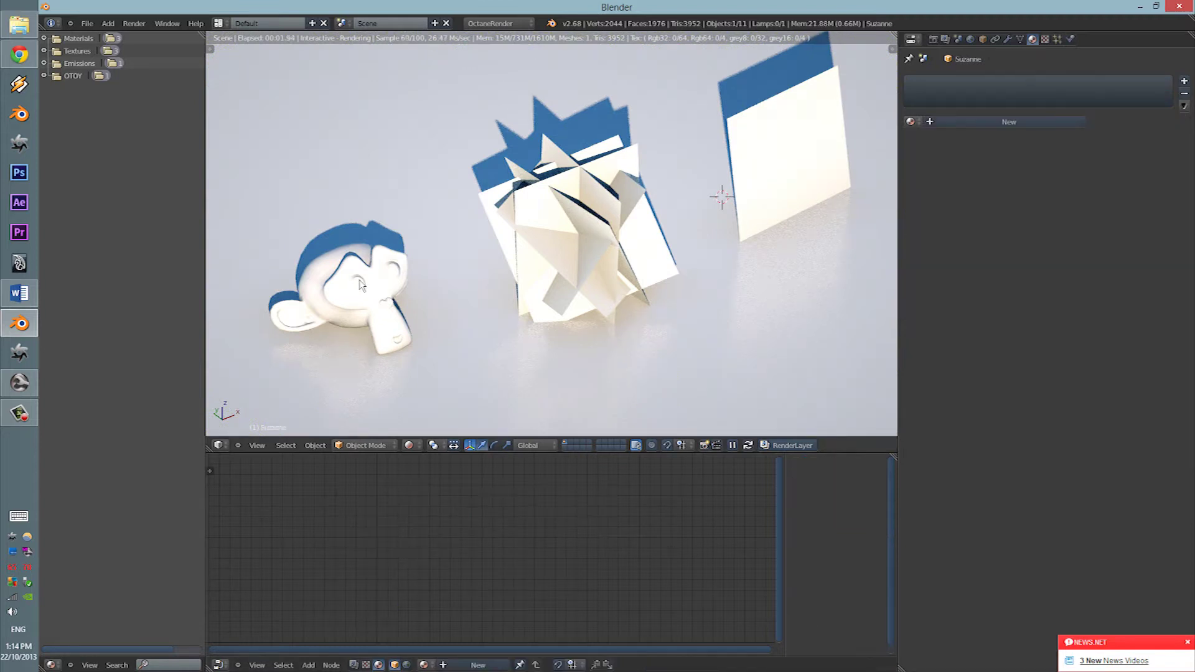
click(1082, 122)
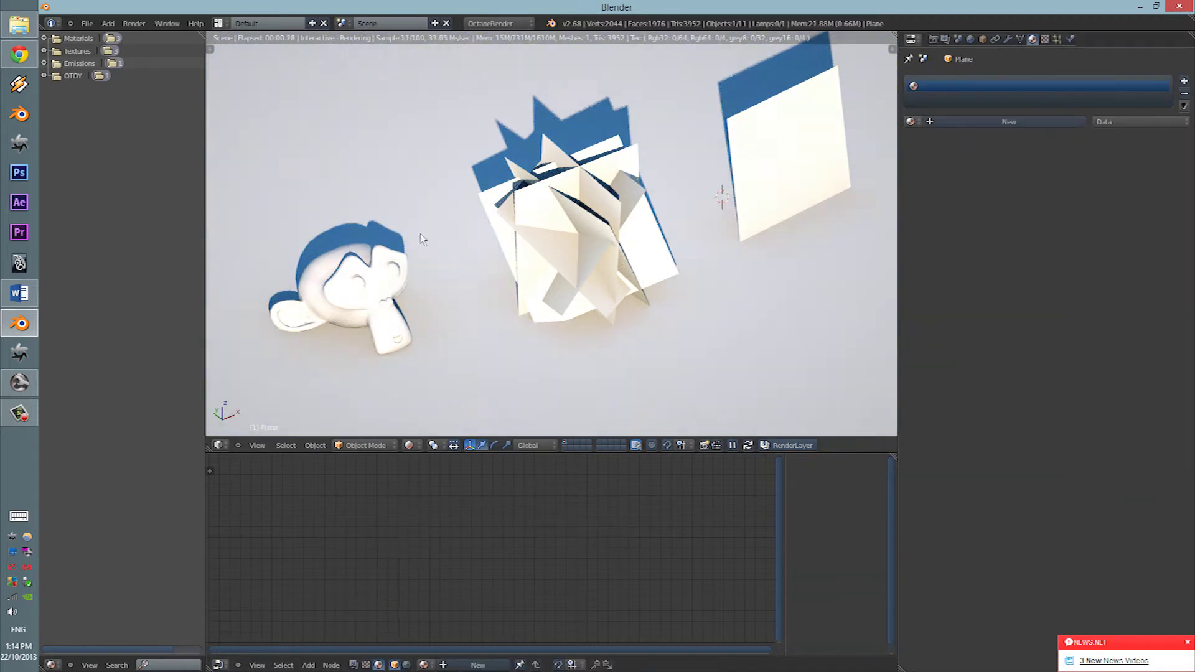
- Create a new material for the Suzanne monkey head in solid shading and delete its Diffuse BSDF node
right_click(361, 260)
key(z)
key(z)
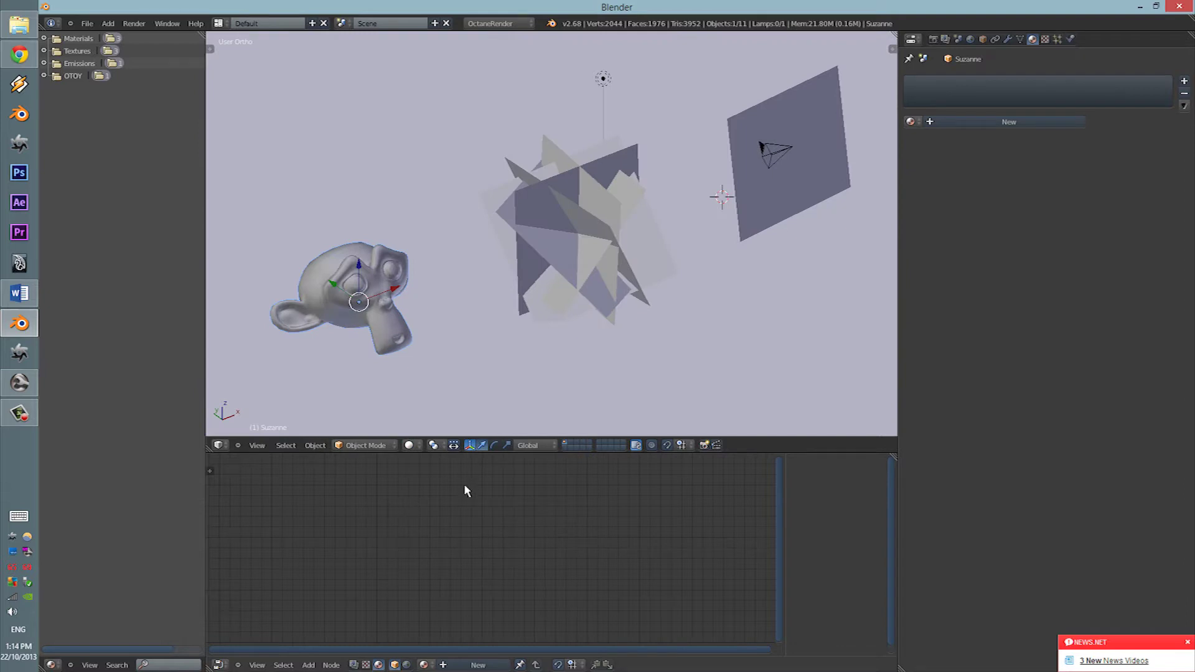
click(973, 125)
key(x)
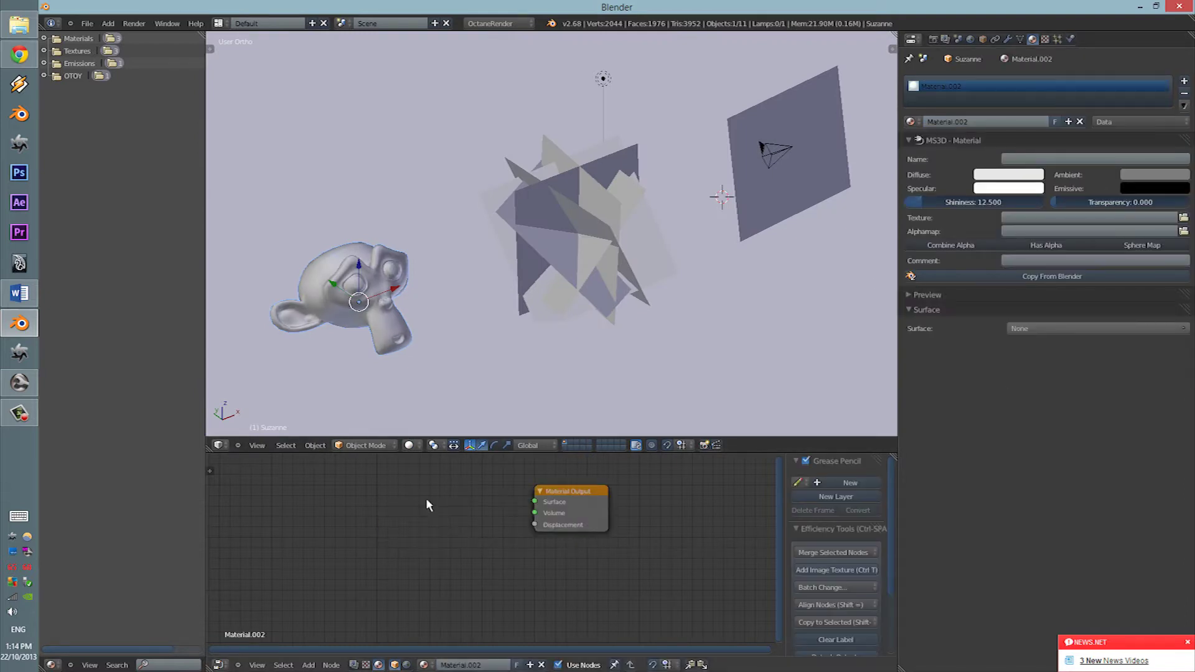
- Add an Octane Glossy Material node to Suzanne's material and connect it to the Material Output's Surface input
key(shift+a)
mouse_move(426, 500)
click(496, 512)
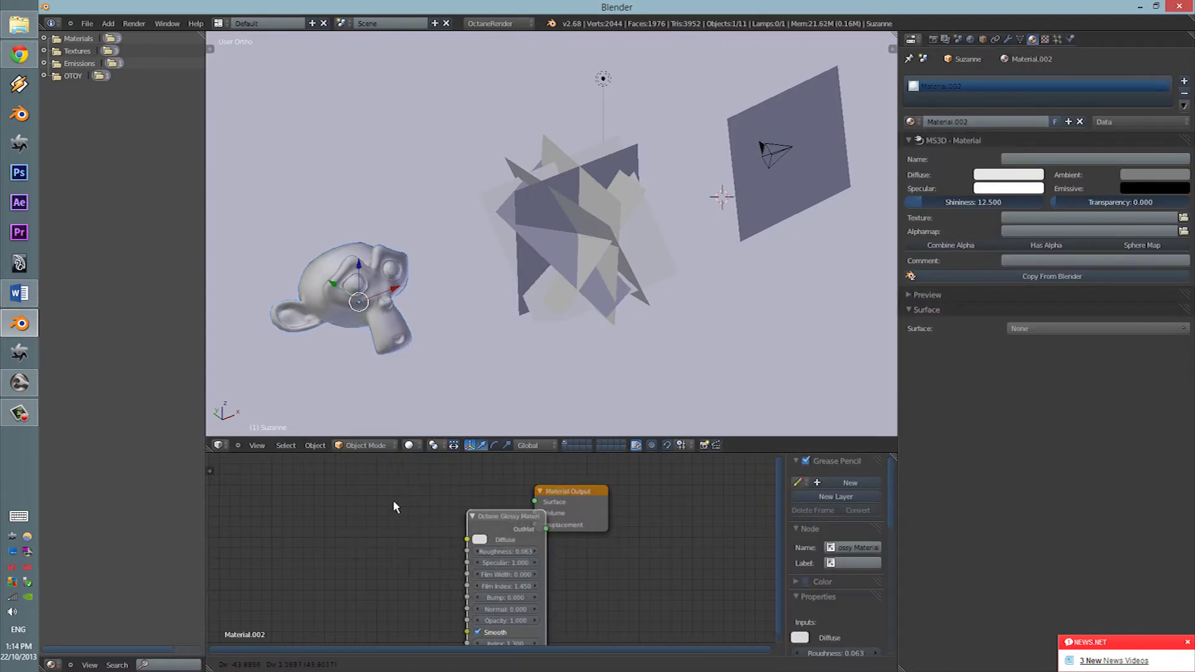
click(371, 501)
drag(435, 516, 534, 502)
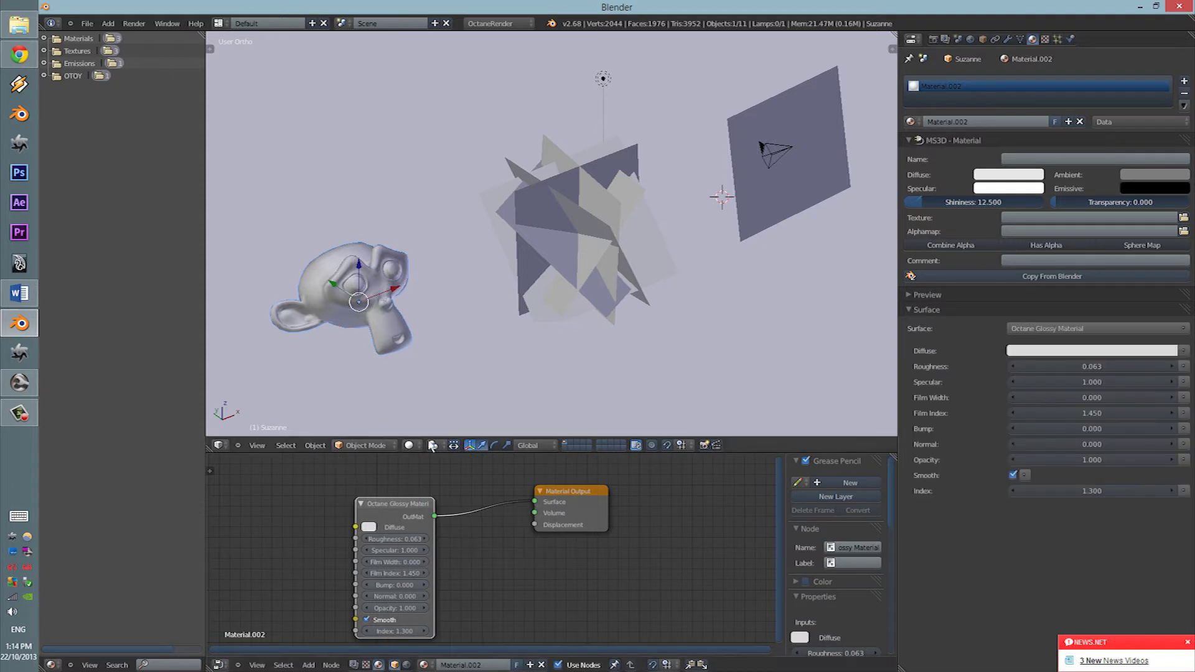
- Switch the 3D viewport back to rendered shading with Suzanne in view
click(408, 444)
click(421, 366)
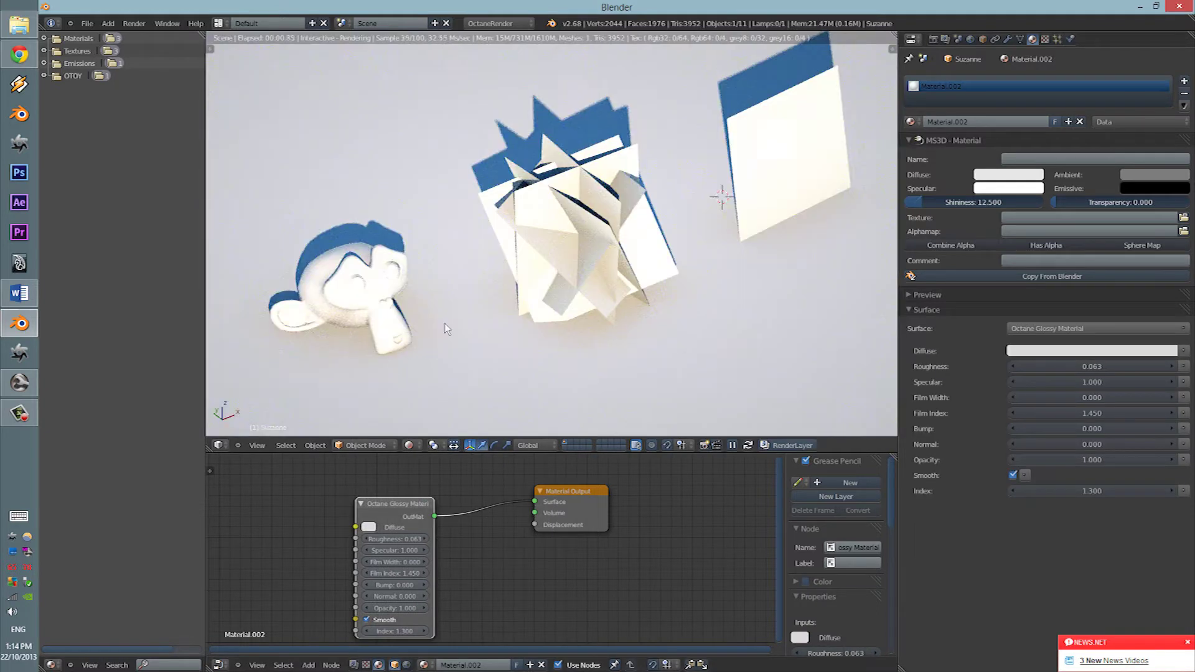
middle_drag(444, 323, 502, 287)
- Tint the glossy node's diffuse colour very slightly green
click(369, 527)
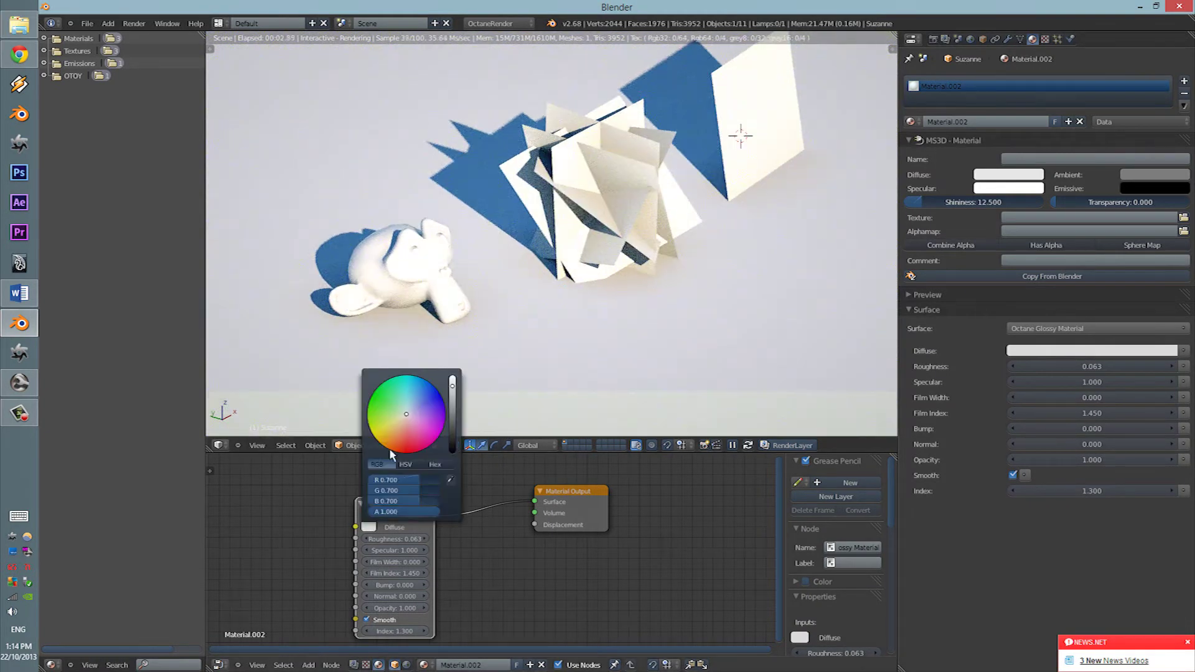
mouse_move(403, 411)
mouse_down()
mouse_move(392, 395)
mouse_move(403, 412)
mouse_up()
middle_drag(490, 537, 584, 517)
scroll(584, 517, down, 2)
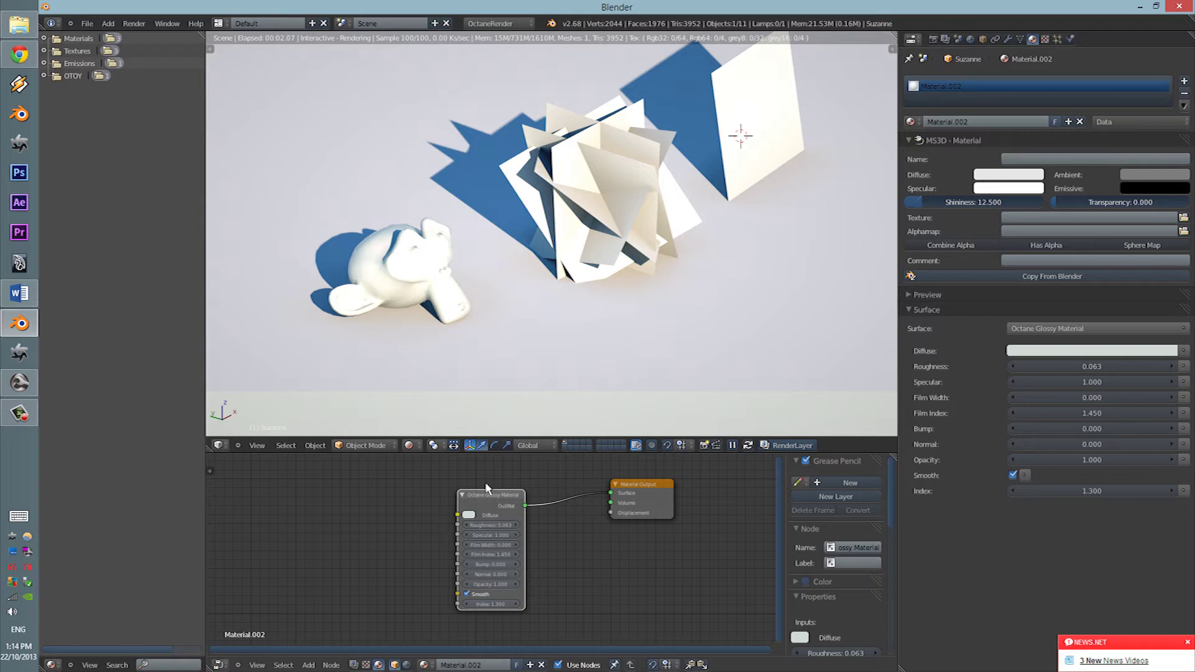
- Add an Octane Image Tex node beside the glossy node and connect it to the Diffuse input
drag(492, 500, 503, 519)
right_click(504, 521)
key(shift+a)
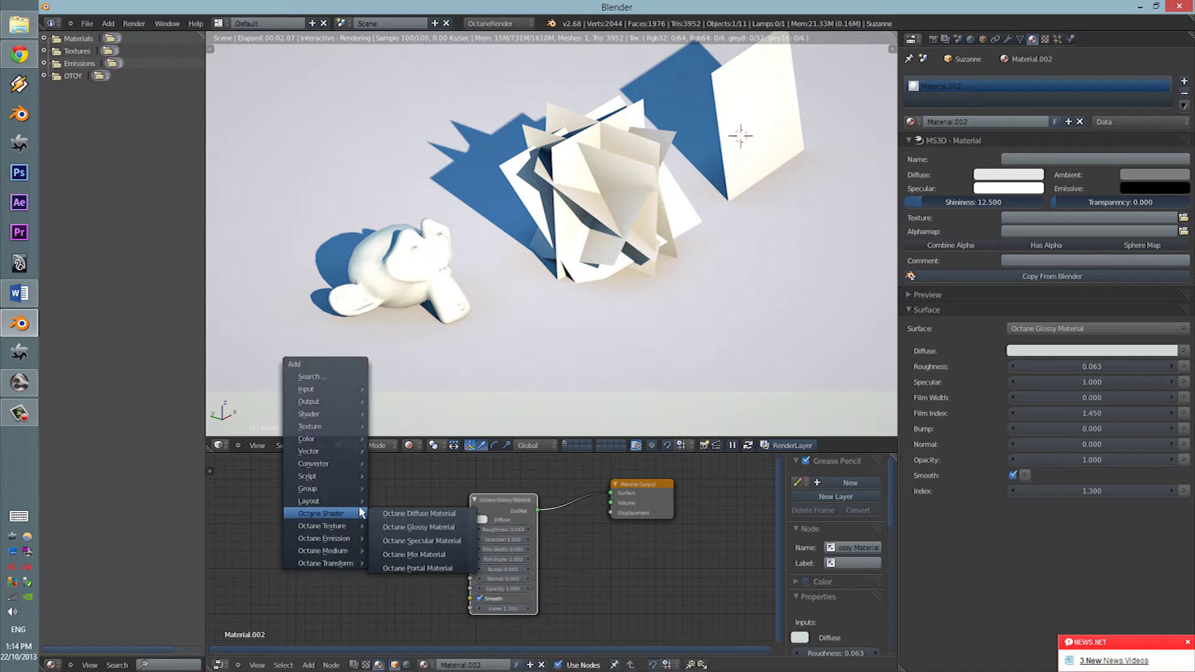
mouse_move(346, 527)
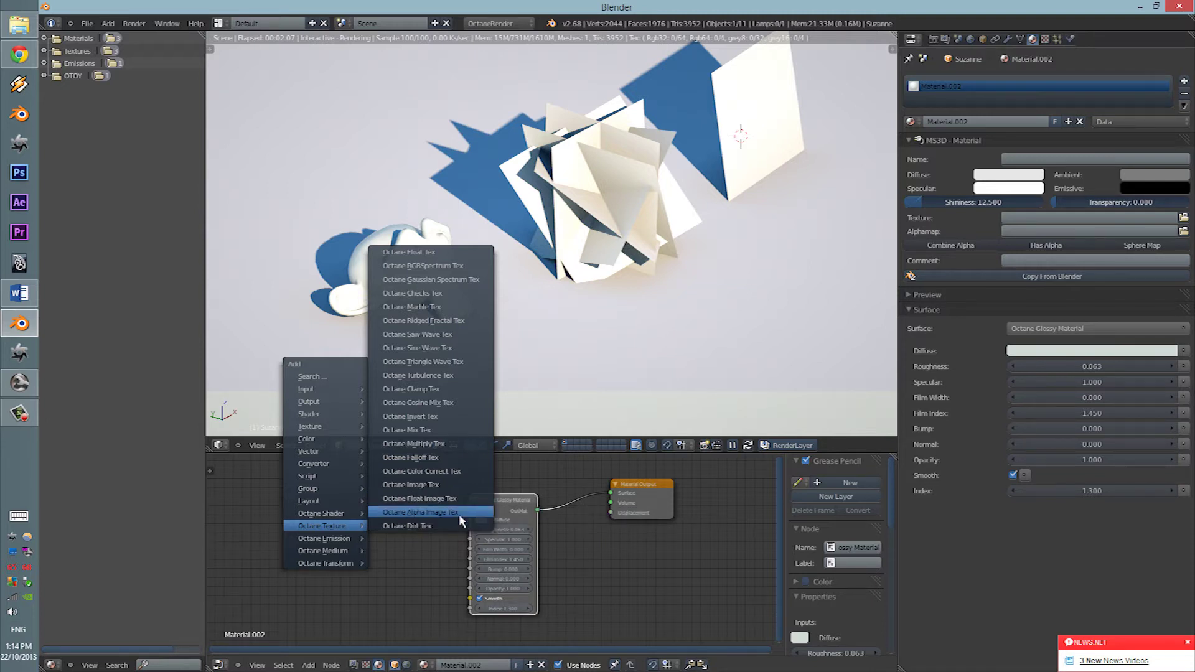
click(457, 482)
click(299, 478)
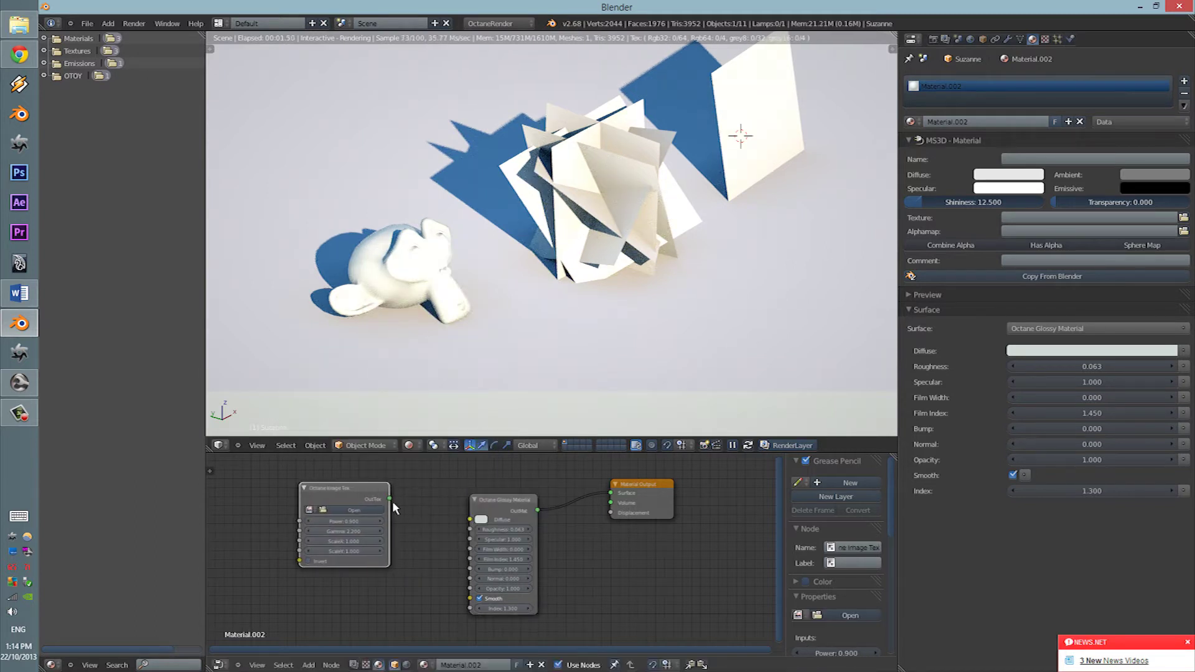
drag(390, 498, 469, 519)
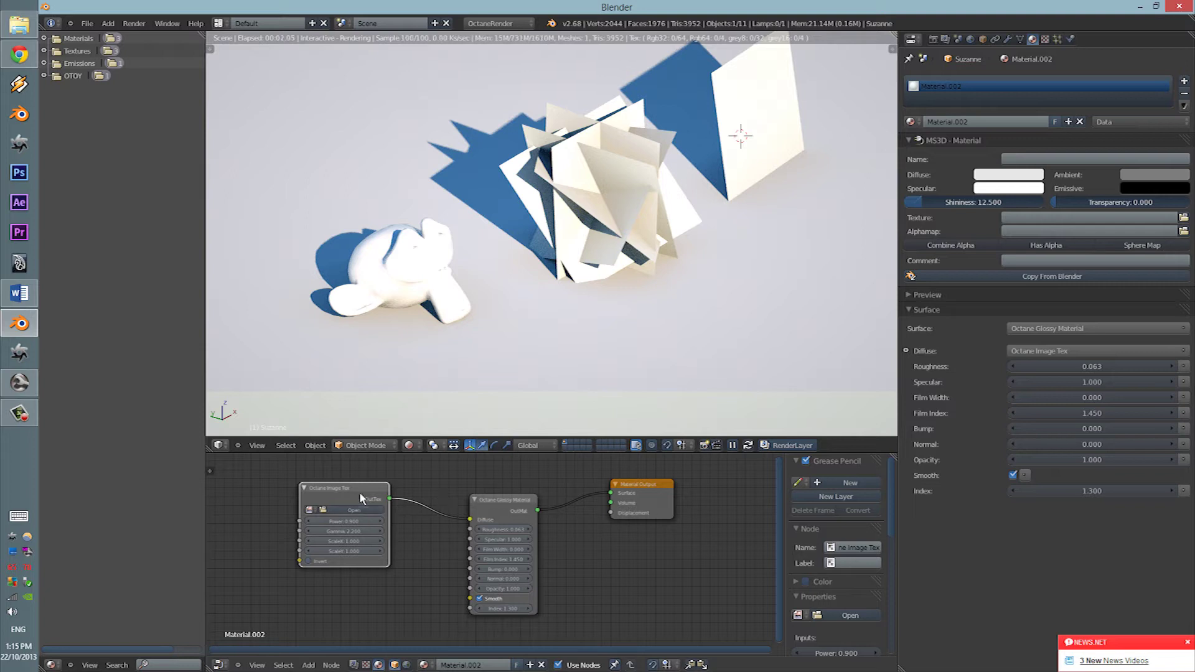
- Load 5.jpg from the Blender_Octane texture folder into the Octane Image Tex node
drag(356, 501, 288, 489)
scroll(384, 518, up, 3)
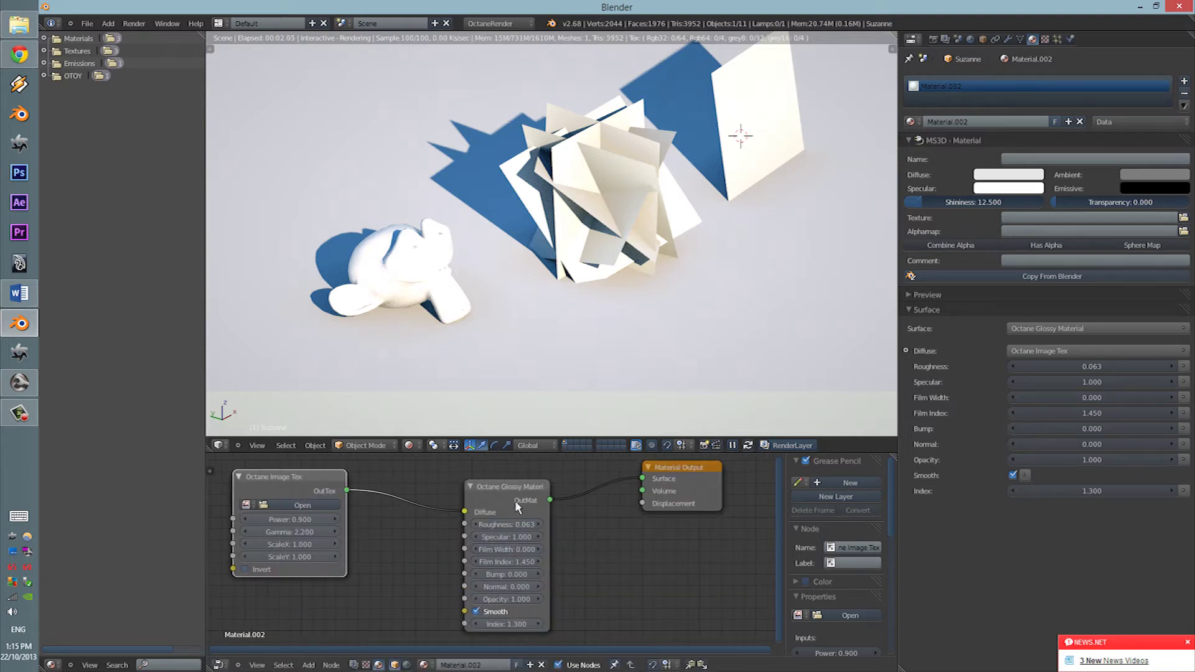
click(305, 504)
click(74, 186)
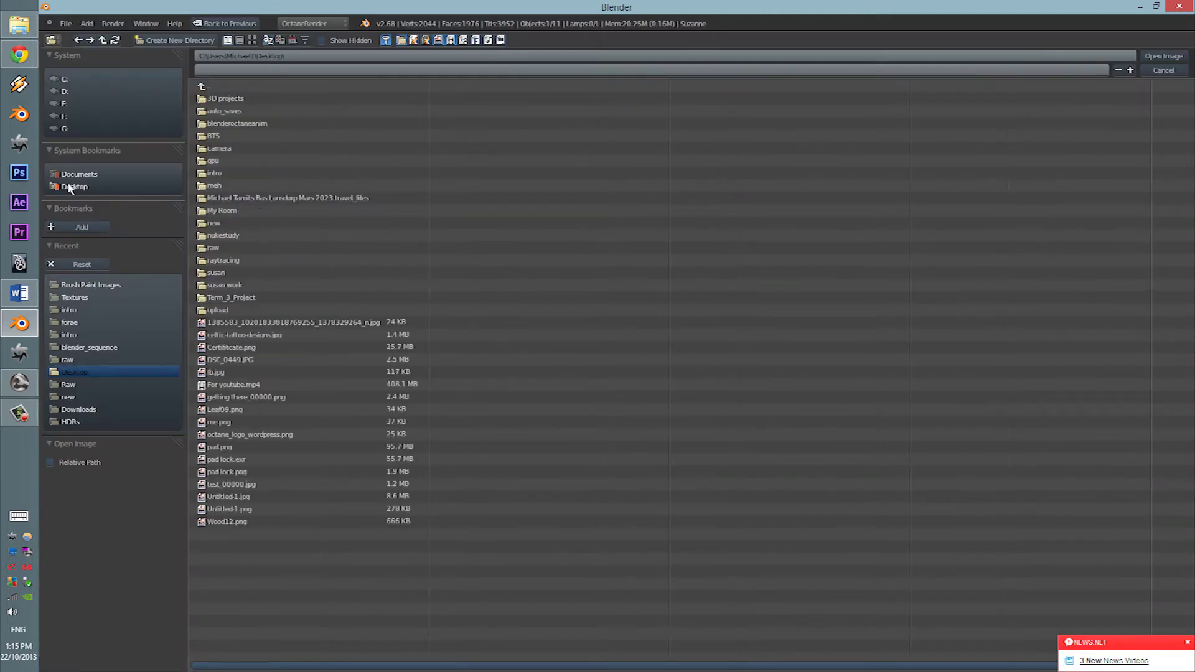
click(91, 297)
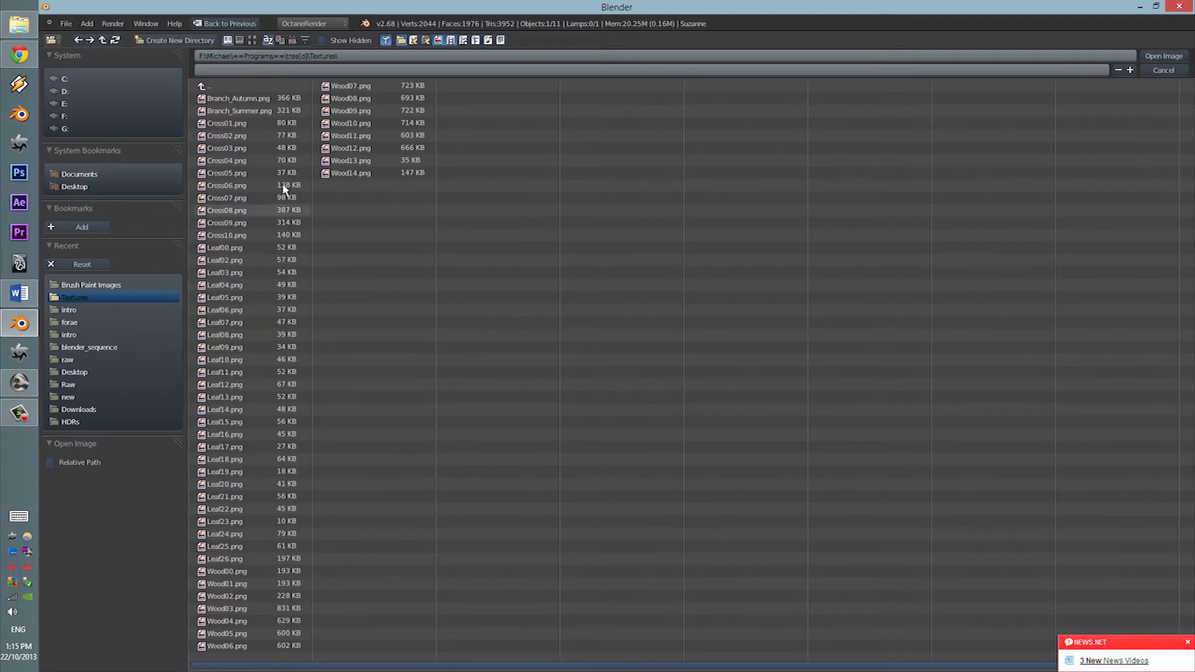
click(74, 187)
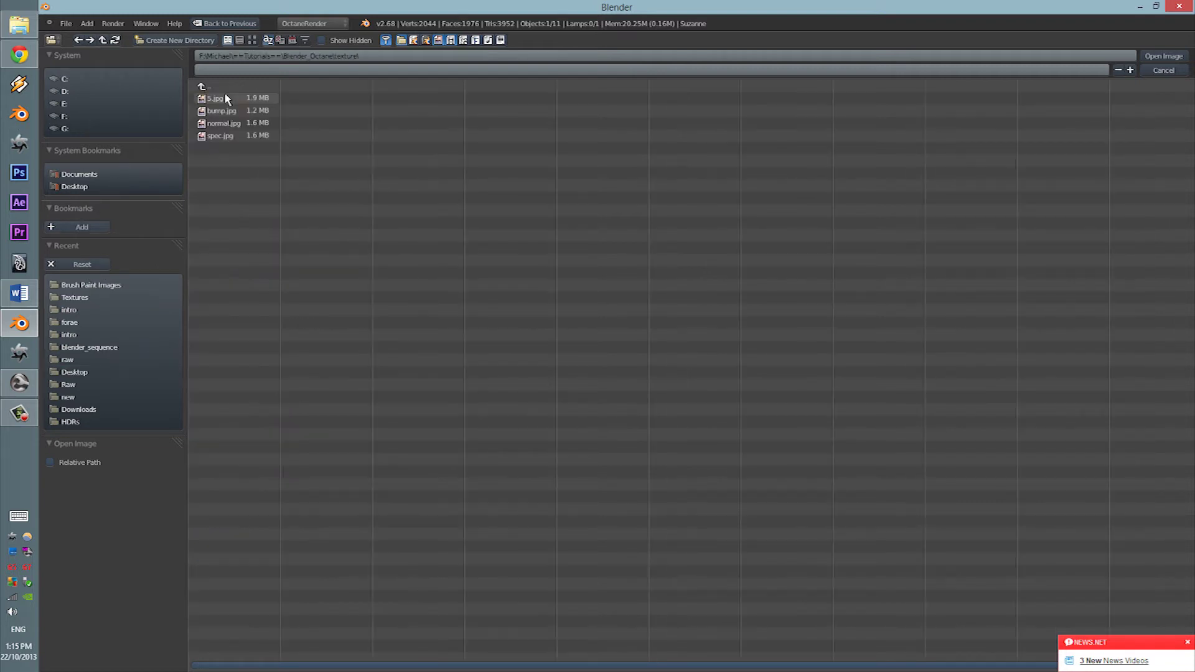
click(221, 98)
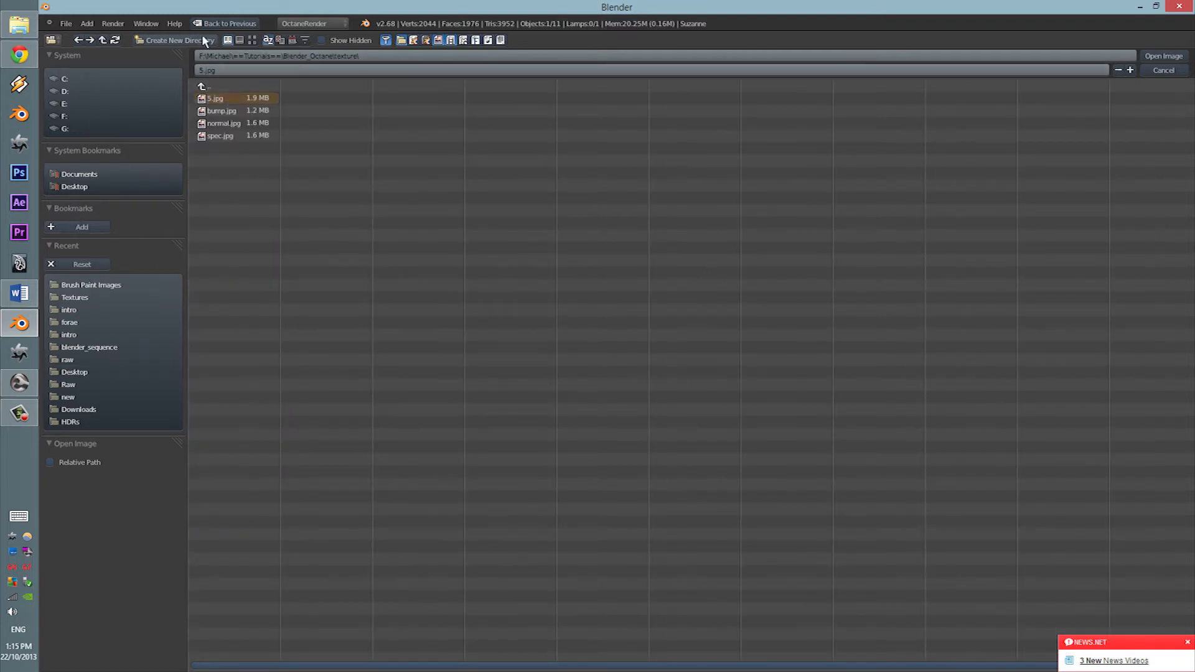
click(250, 40)
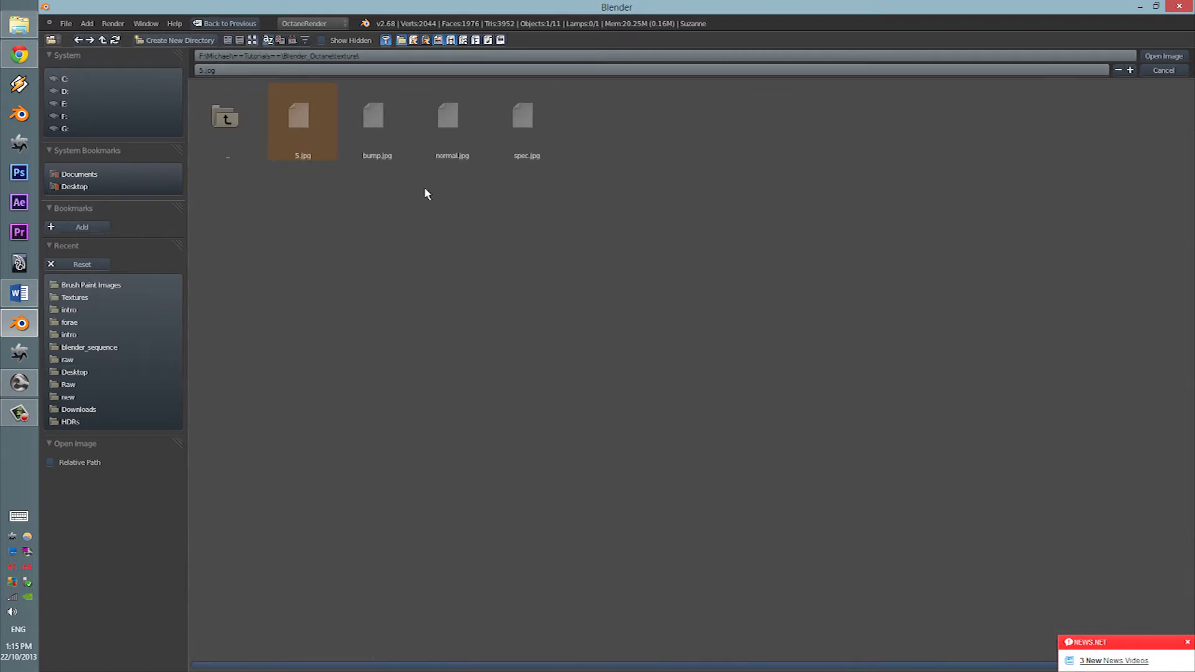
click(1159, 56)
- Examine the diffuse texture on Suzanne close up from different angles in the rendered viewport
scroll(516, 281, up, 4)
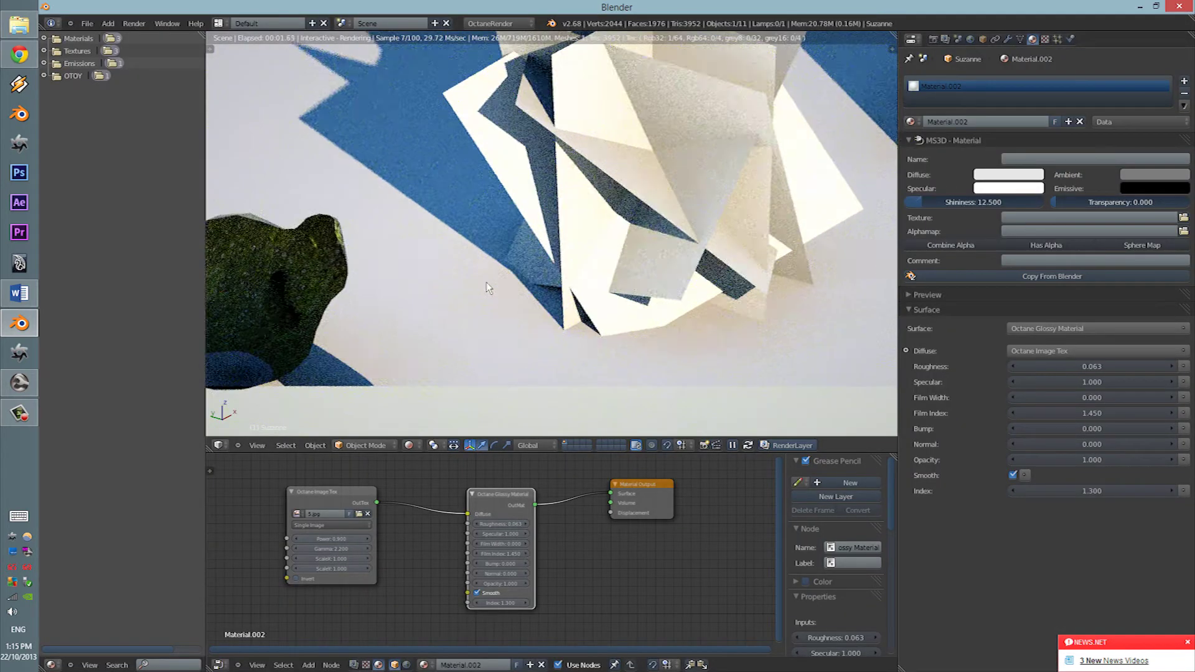
middle_drag(485, 282, 571, 257)
scroll(544, 305, up, 5)
scroll(544, 305, down, 3)
scroll(485, 283, up, 4)
scroll(485, 283, down, 2)
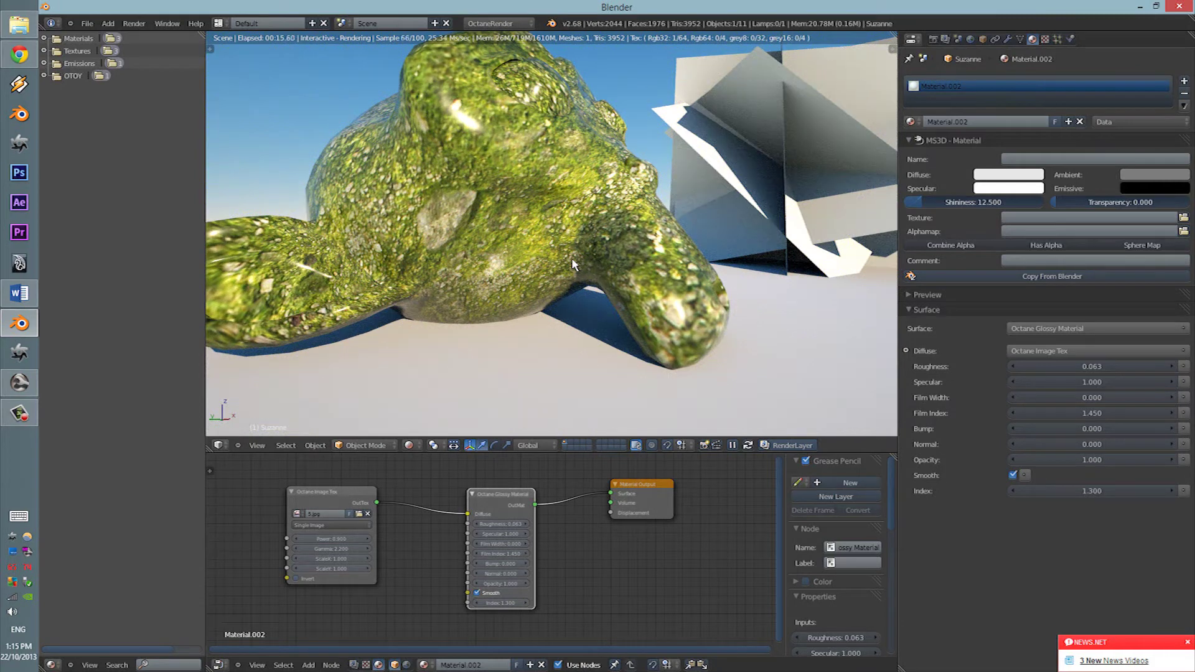
middle_drag(572, 265, 540, 279)
scroll(526, 486, up, 2)
scroll(442, 534, down, 2)
- Rearrange the image texture and glossy material nodes to make room for another texture node
drag(324, 494, 332, 488)
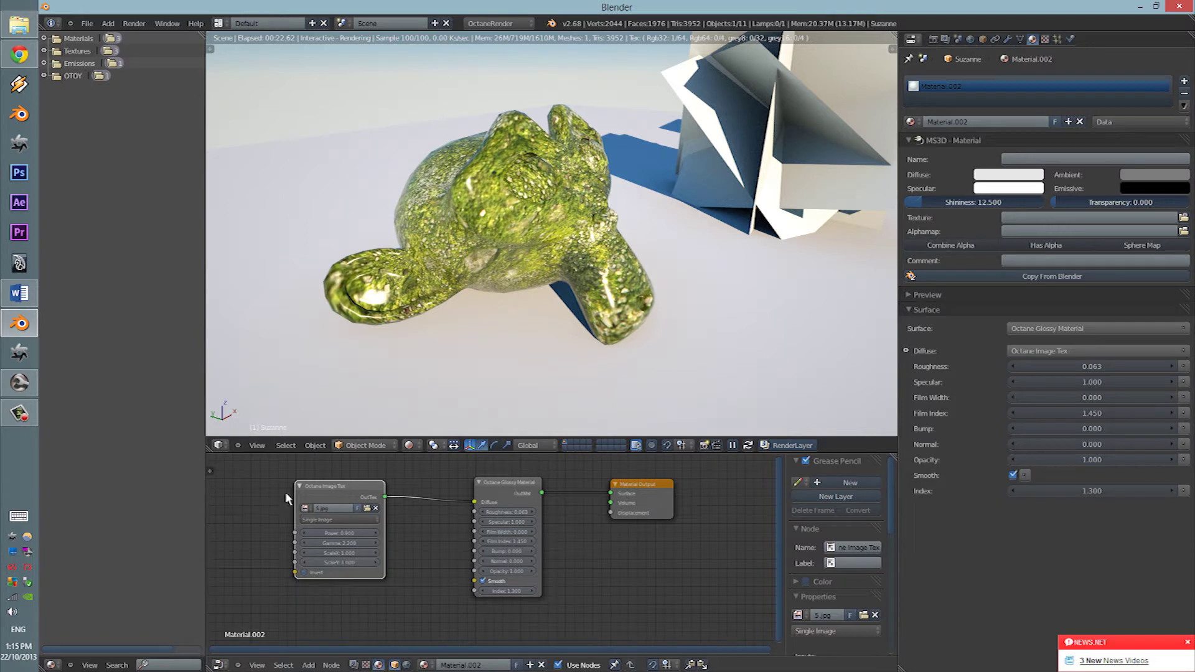
drag(366, 482, 343, 465)
middle_drag(426, 518, 436, 508)
drag(531, 476, 545, 535)
middle_drag(440, 562, 436, 494)
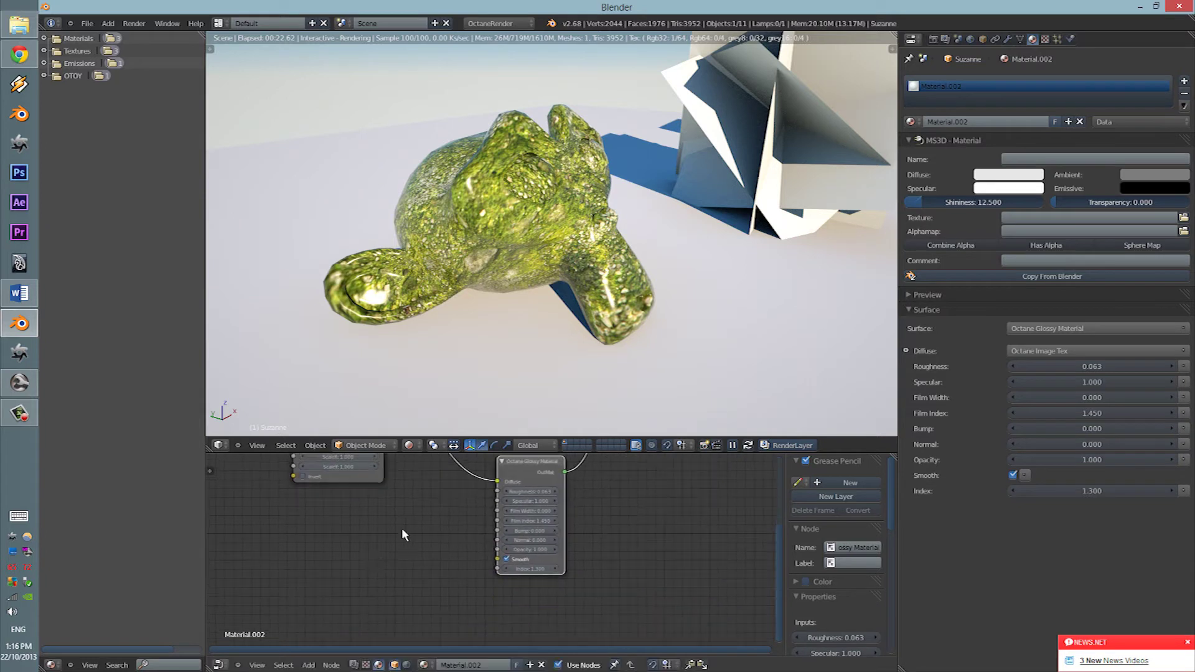
middle_drag(353, 521, 347, 541)
- Add an Octane Float Image Tex node below the image texture and connect it to the glossy node's Bump input
key(shift+a)
mouse_move(337, 536)
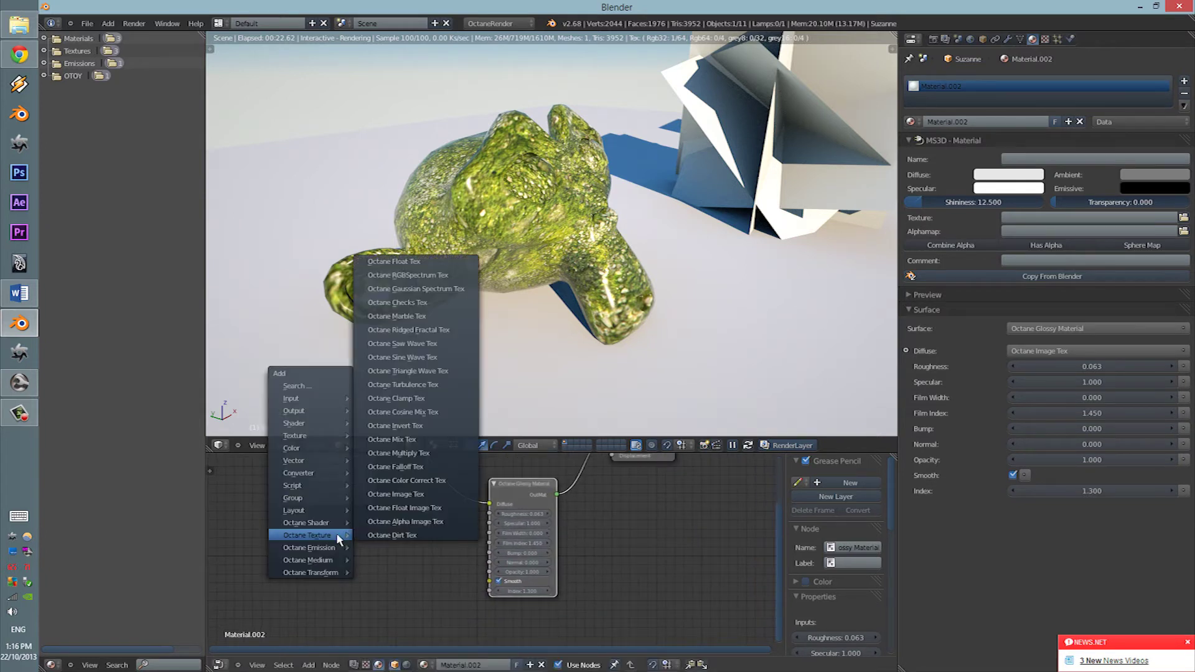
click(428, 507)
click(269, 525)
drag(335, 532, 489, 553)
- Load bump.jpg from the texture folder into the Octane Float Image Tex node
scroll(400, 573, up, 1)
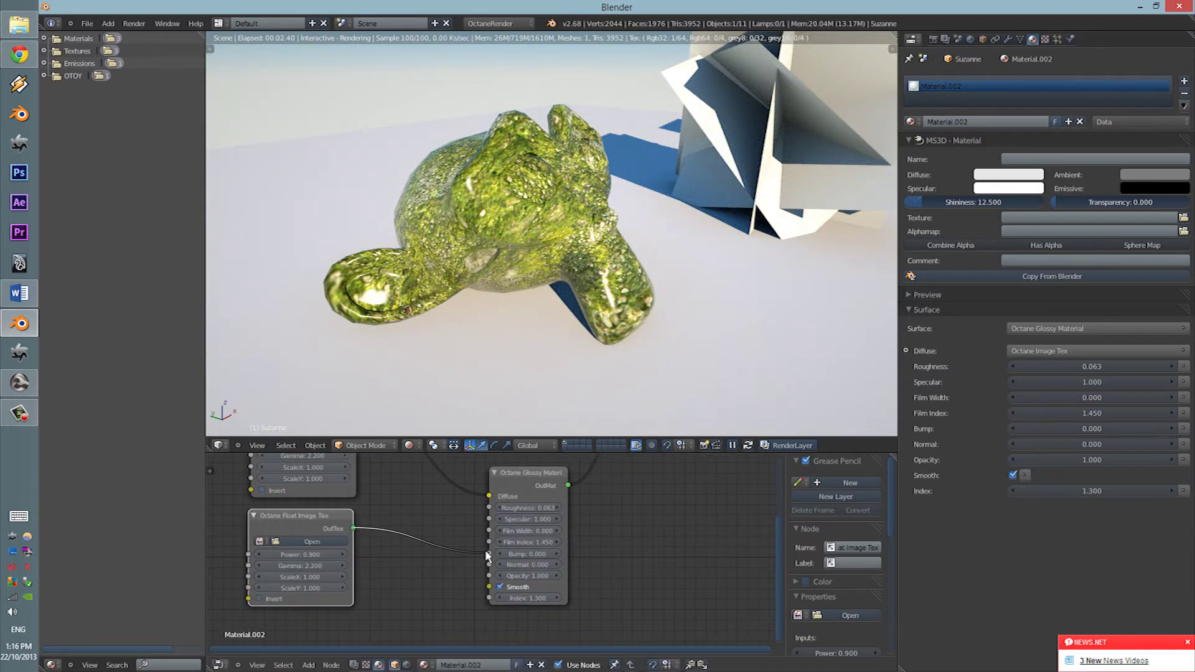
click(261, 541)
click(236, 529)
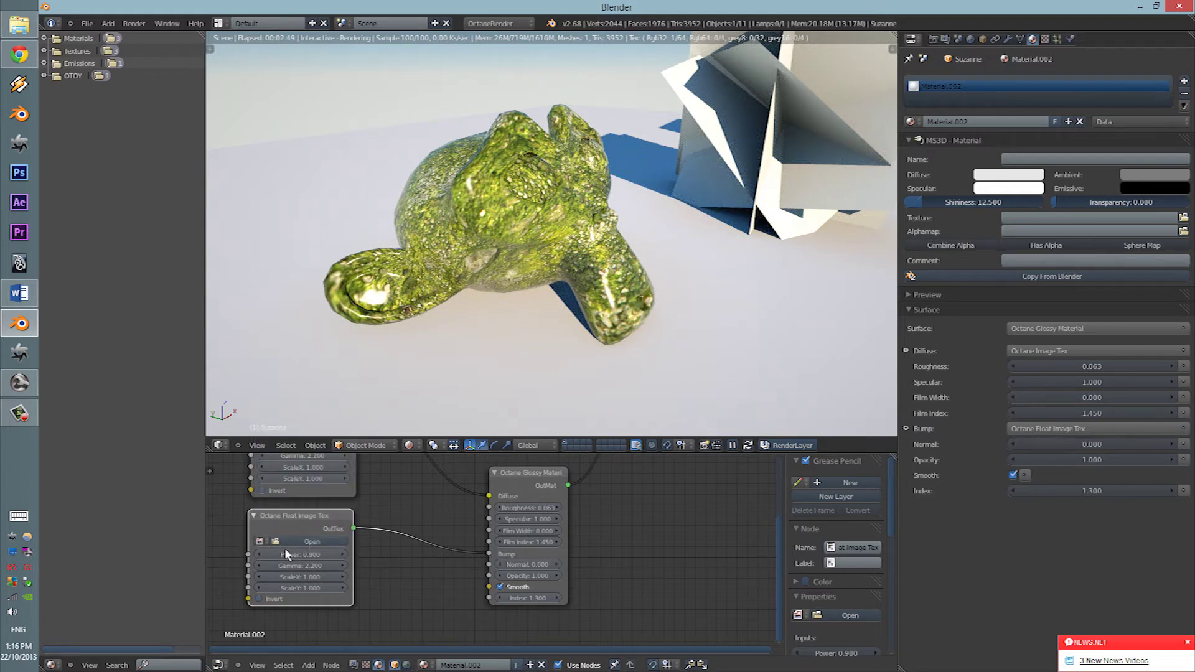
click(306, 542)
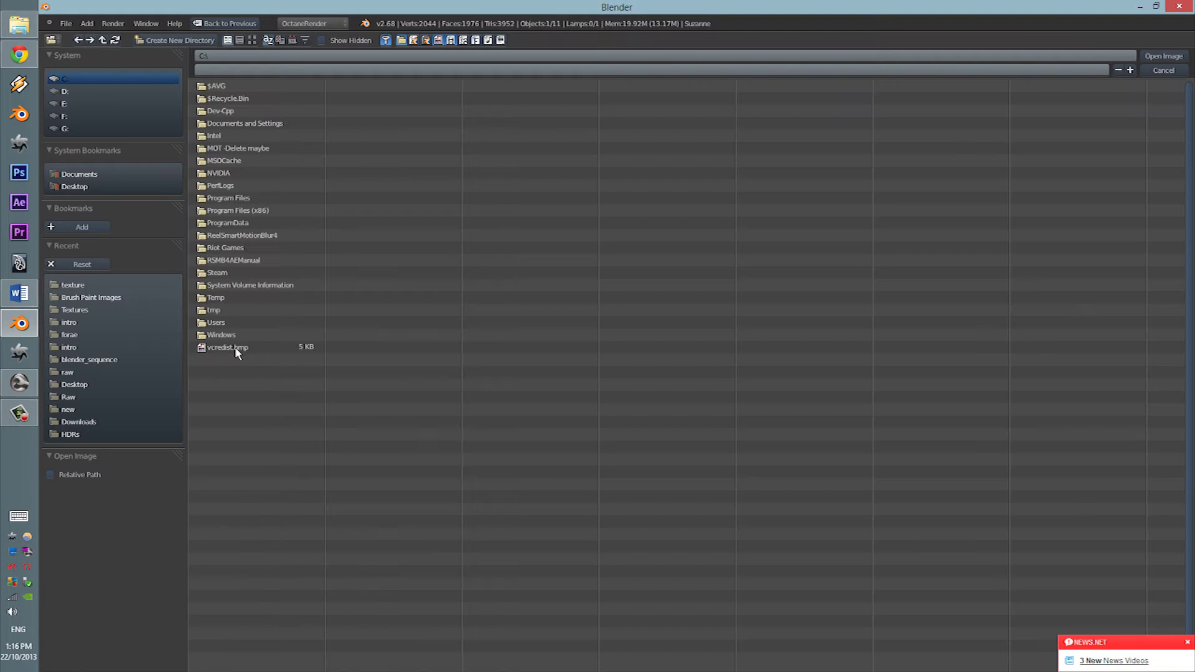
click(72, 285)
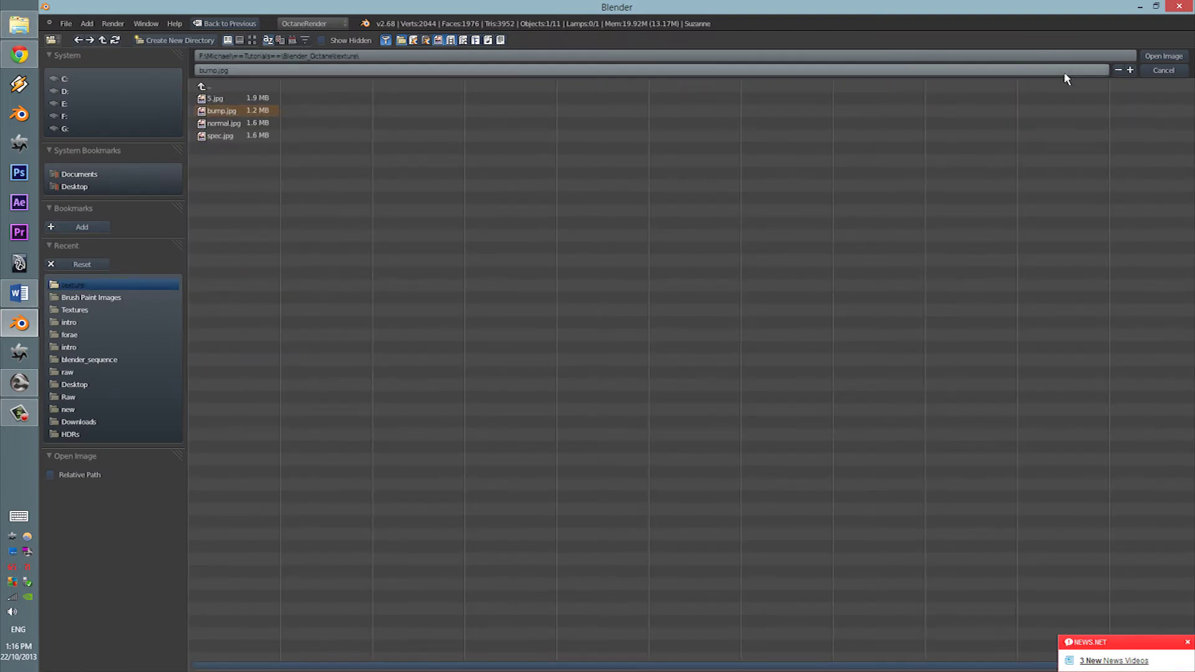
click(1163, 55)
scroll(534, 262, up, 6)
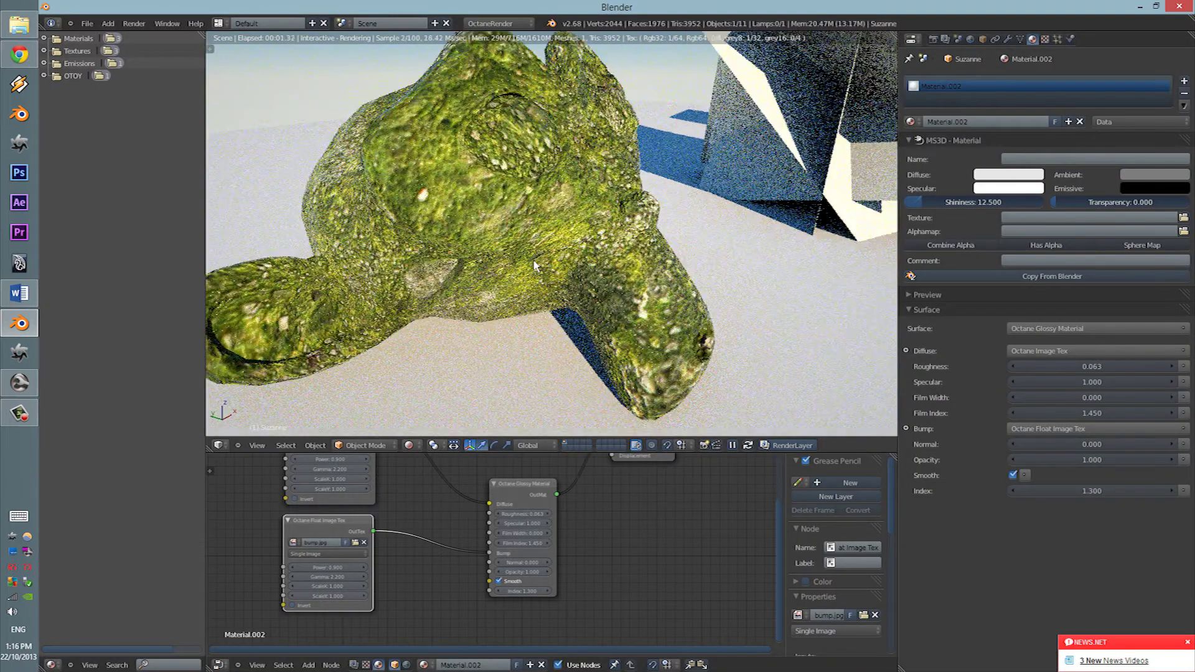
- Rotate Suzanne around the global Z axis to see the bump texture under different lighting
scroll(532, 259, down, 4)
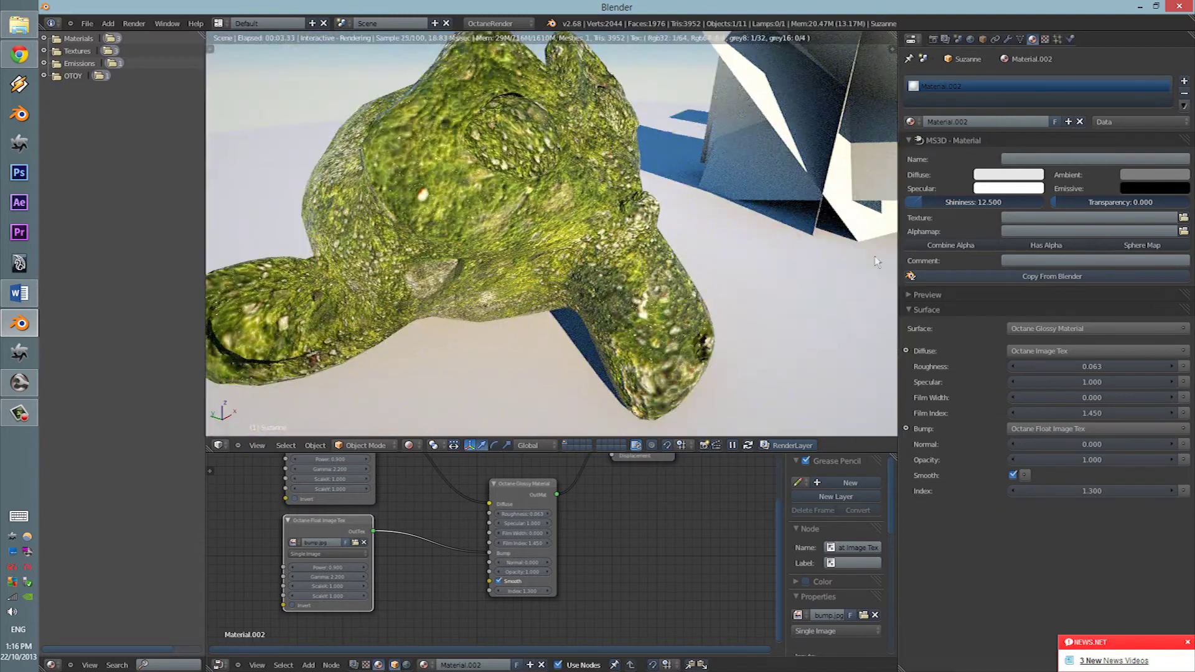
middle_drag(649, 267, 745, 267)
right_click(573, 231)
right_click(574, 232)
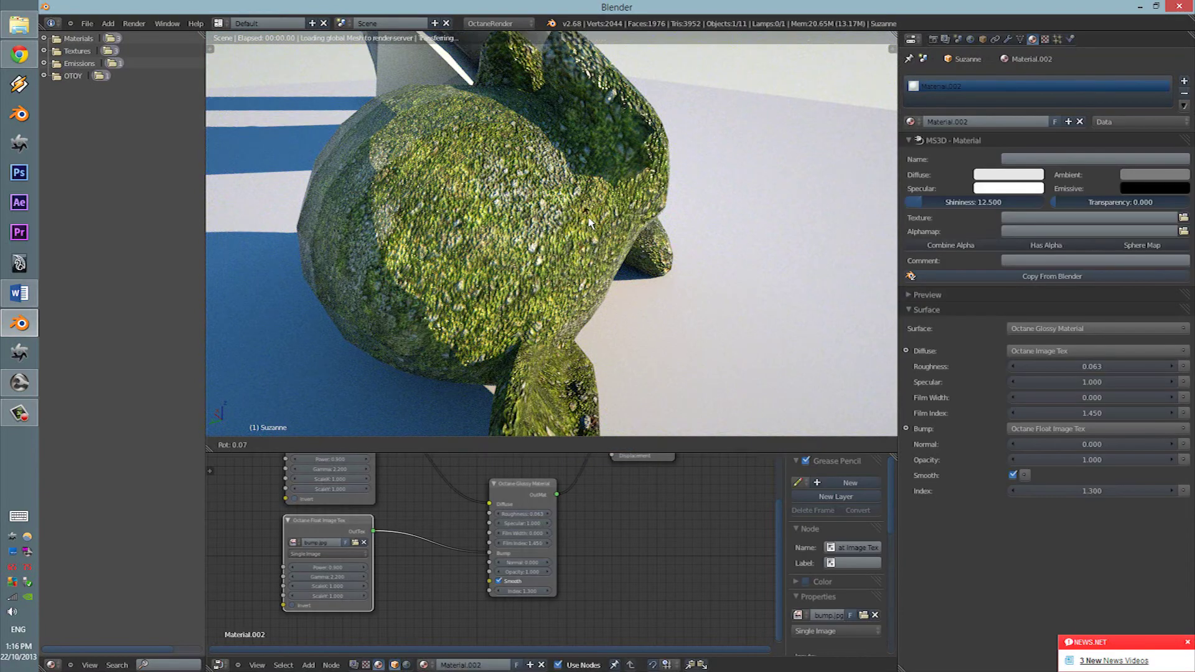
key(r)
key(z)
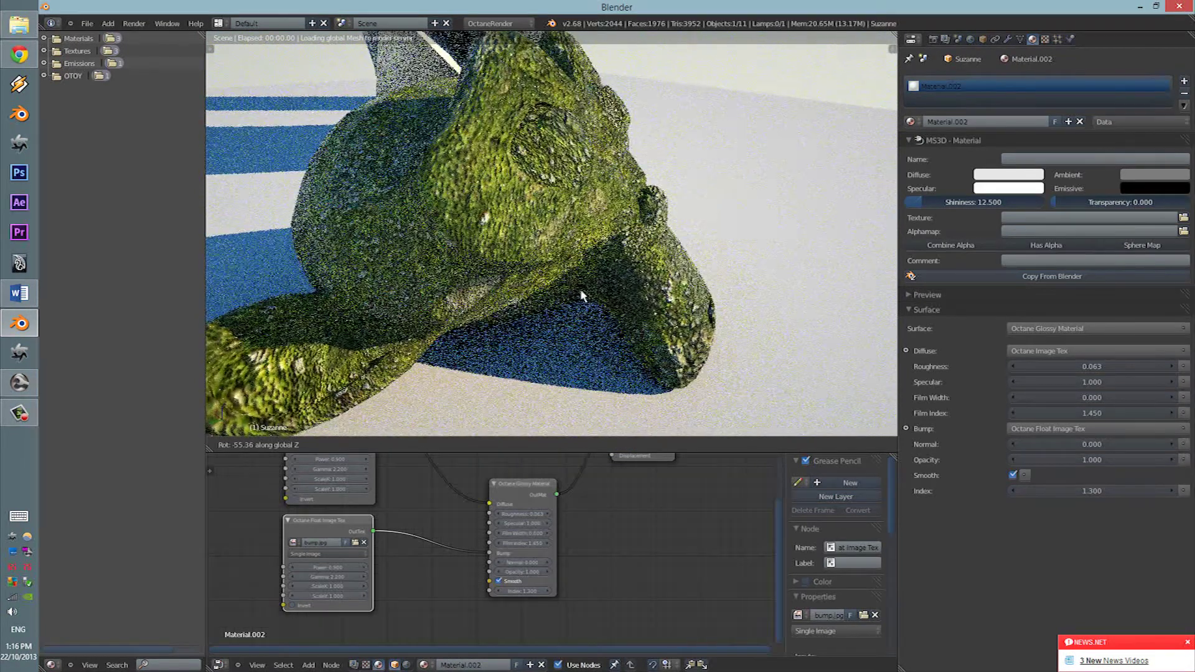
click(602, 282)
- Set the bump.jpg float image texture's Power to 1.000 and Gamma to 1.647
scroll(347, 566, up, 2)
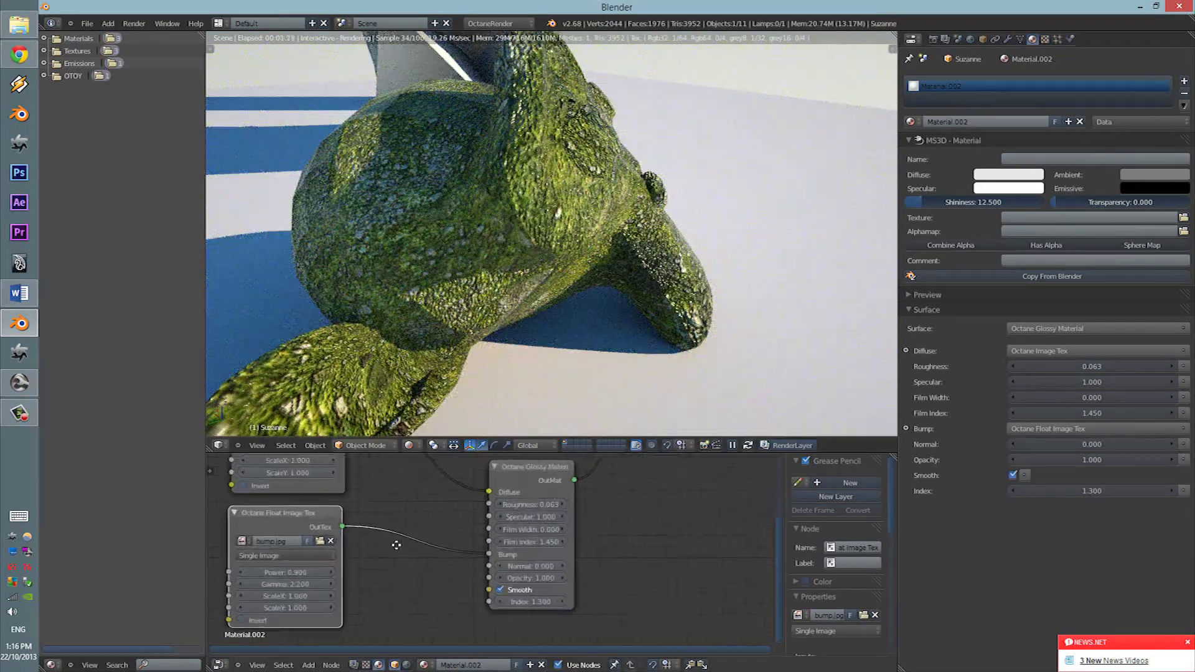
drag(347, 555, 448, 547)
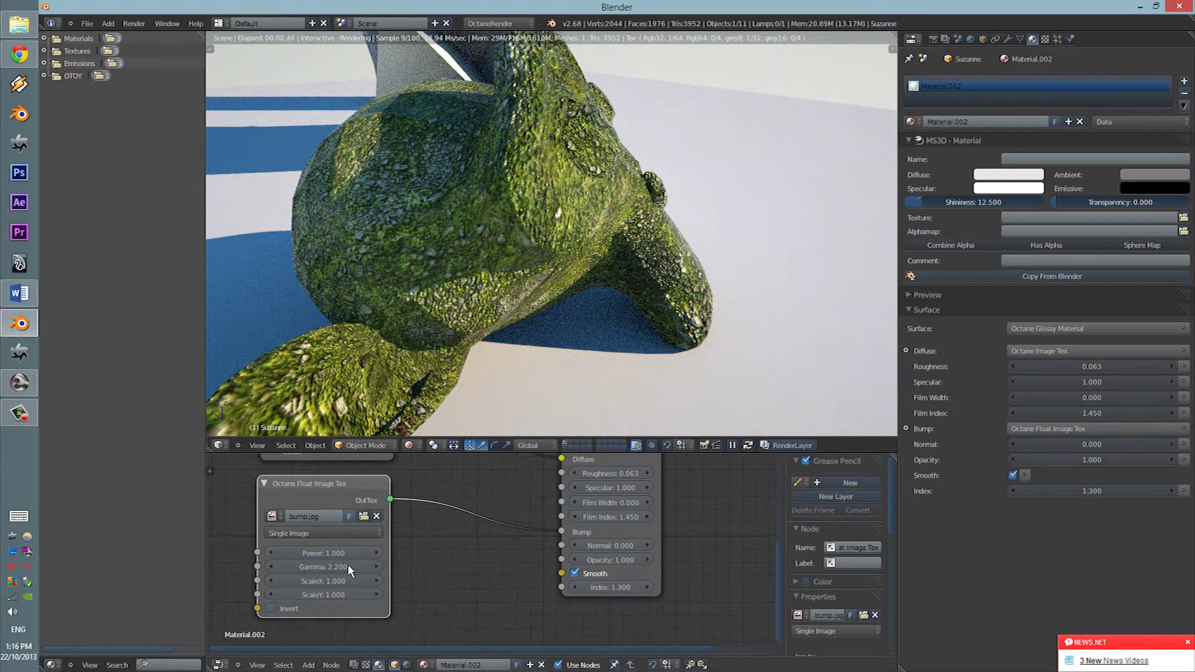
mouse_move(347, 564)
mouse_down()
mouse_move(302, 565)
mouse_move(346, 543)
mouse_up()
- Set the 5.jpg diffuse texture's Gamma to 2.816 and ScaleY to 61.701
middle_drag(378, 566, 492, 643)
scroll(474, 537, up, 1)
middle_drag(474, 540, 485, 596)
drag(405, 539, 401, 538)
scroll(569, 251, down, 7)
middle_drag(572, 282, 506, 266)
scroll(510, 239, up, 3)
scroll(526, 273, up, 3)
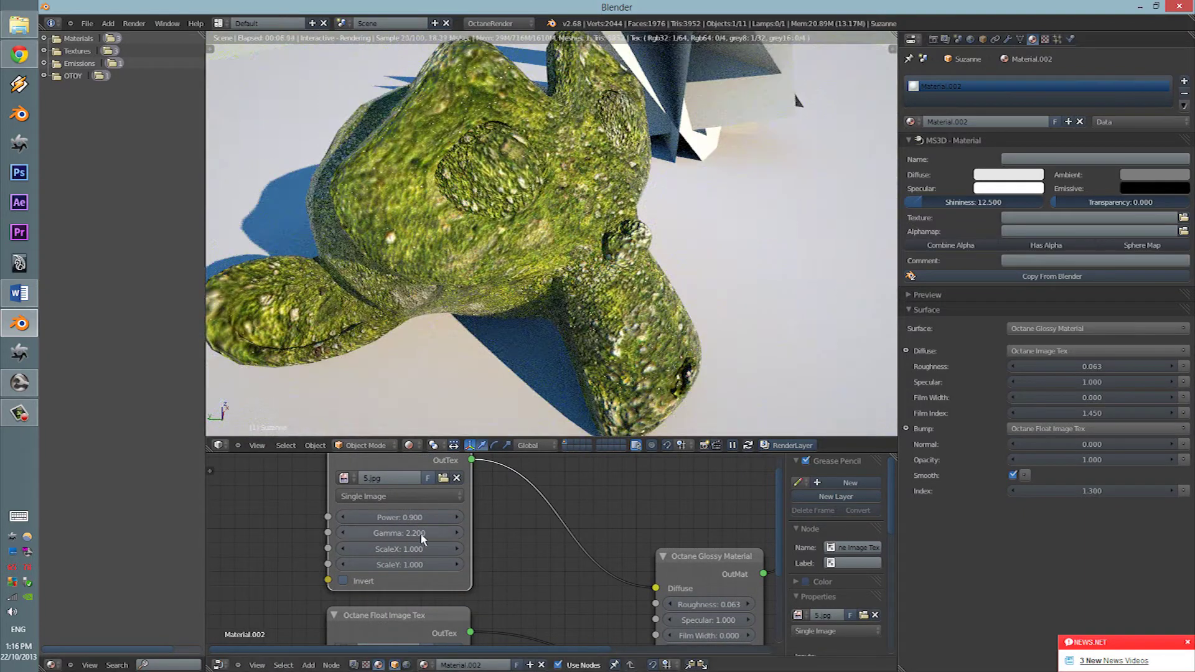
mouse_move(419, 535)
mouse_down()
mouse_move(360, 533)
mouse_move(476, 527)
mouse_move(438, 533)
mouse_move(414, 562)
mouse_move(457, 563)
mouse_move(399, 567)
mouse_move(453, 550)
mouse_move(417, 548)
mouse_up()
click(414, 548)
- Move the bump.jpg texture node farther left beneath the diffuse texture node
scroll(522, 525, down, 1)
middle_drag(512, 478, 514, 414)
middle_drag(483, 570, 484, 516)
middle_drag(536, 316, 506, 282)
drag(394, 516, 312, 505)
scroll(474, 511, down, 1)
middle_drag(483, 530, 456, 540)
scroll(456, 539, down, 2)
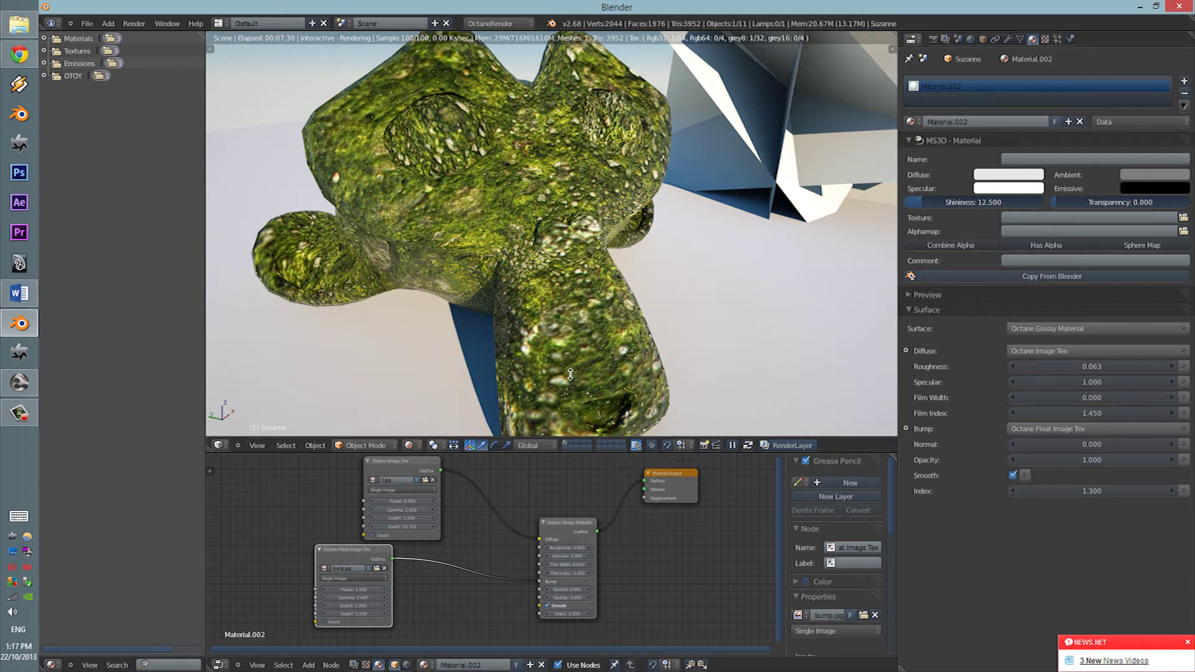
- Enlarge the node editor by shrinking the rendered viewport above it
drag(575, 453, 576, 450)
drag(691, 451, 708, 531)
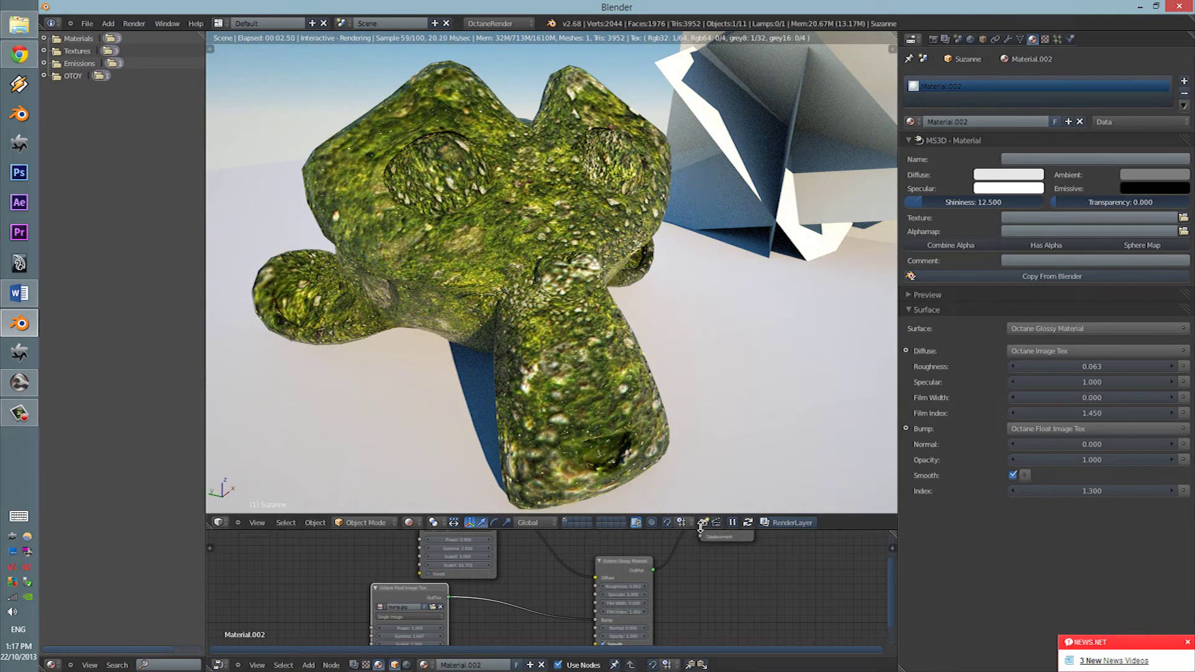
drag(701, 533, 709, 328)
middle_drag(534, 445, 523, 390)
scroll(381, 431, up, 2)
- Disconnect the bump.jpg texture from the glossy material's Bump input and move its node aside to the left
drag(590, 460, 557, 477)
drag(384, 430, 308, 407)
key(g)
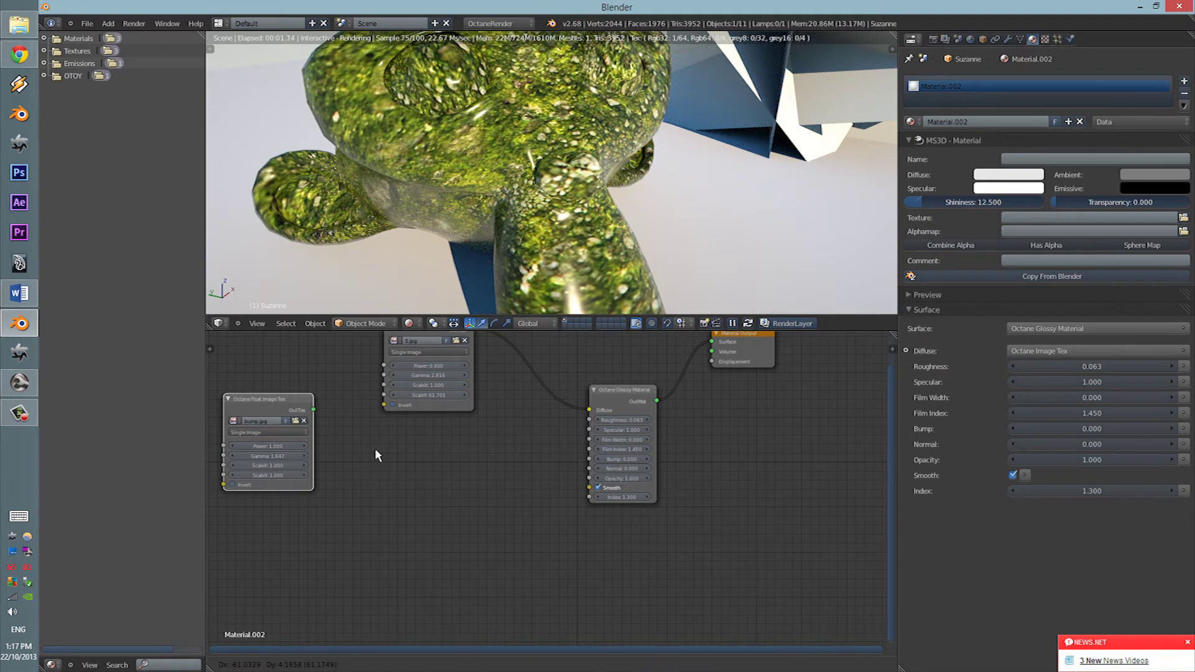
- Add an Octane Image Tex node below the diffuse texture and connect it to the glossy material's Normal input
key(shift+a)
mouse_move(373, 446)
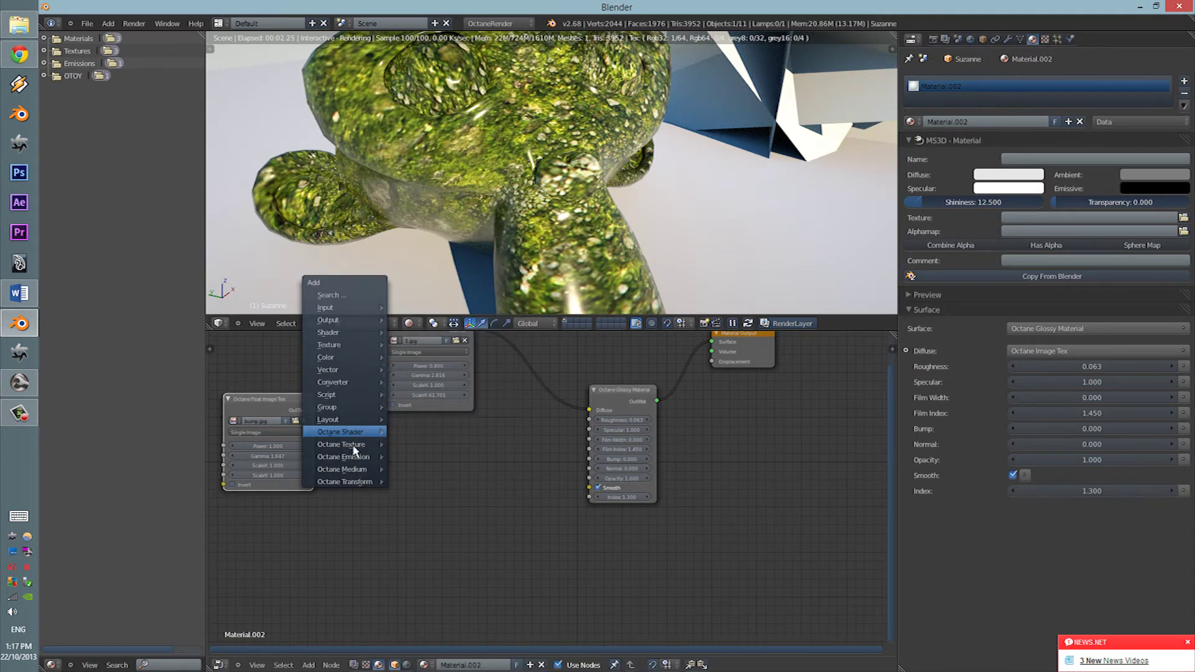
click(441, 404)
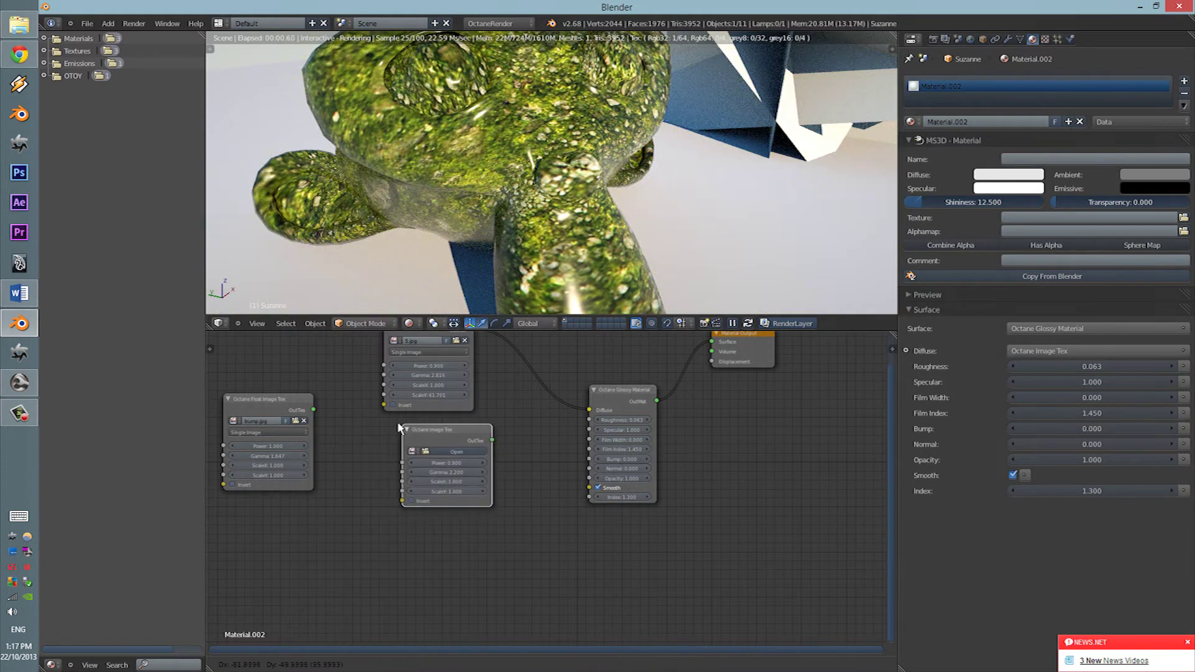
drag(563, 473, 590, 468)
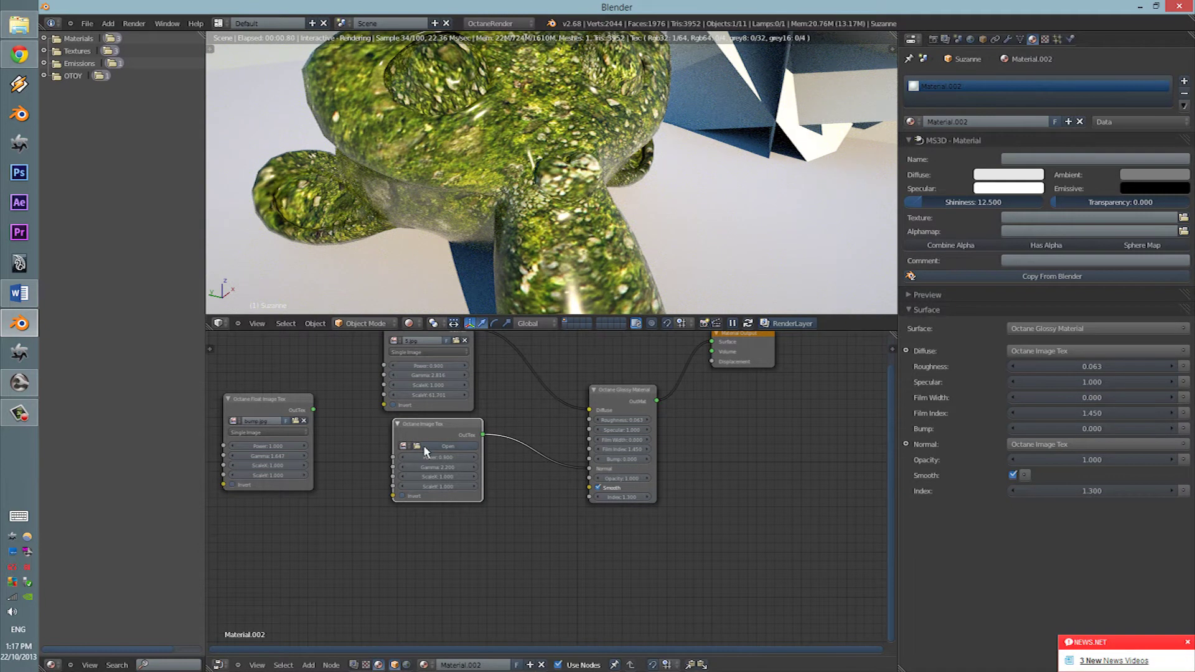
- Load normal.jpg from the texture folder into the new image texture node
click(425, 448)
click(78, 285)
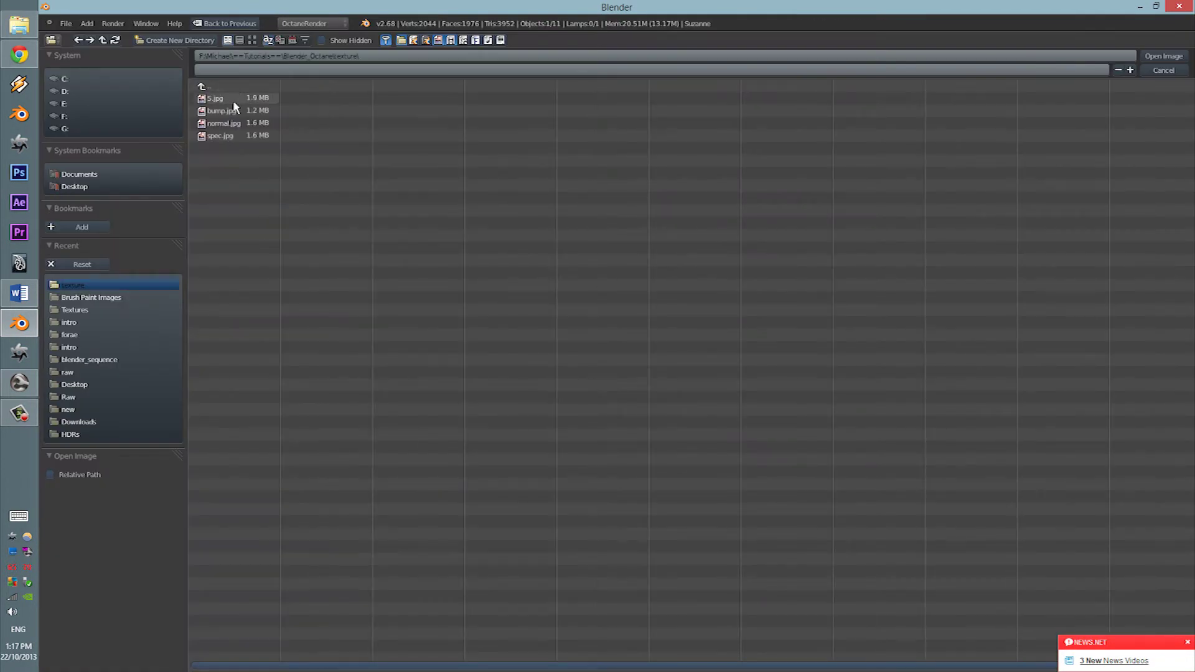
click(1145, 57)
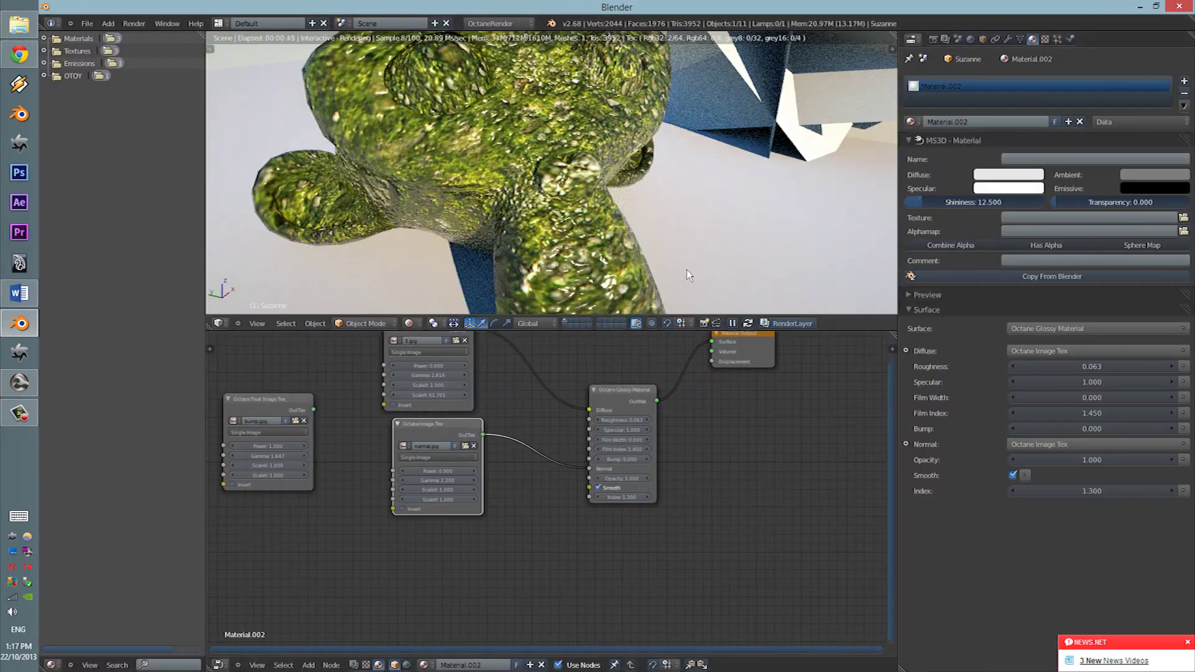
- Set the normal.jpg texture's Power to 1.000, Gamma to 3.401 and ScaleX to 6.264, checking Suzanne from several angles
middle_drag(610, 174, 762, 52)
scroll(763, 53, up, 4)
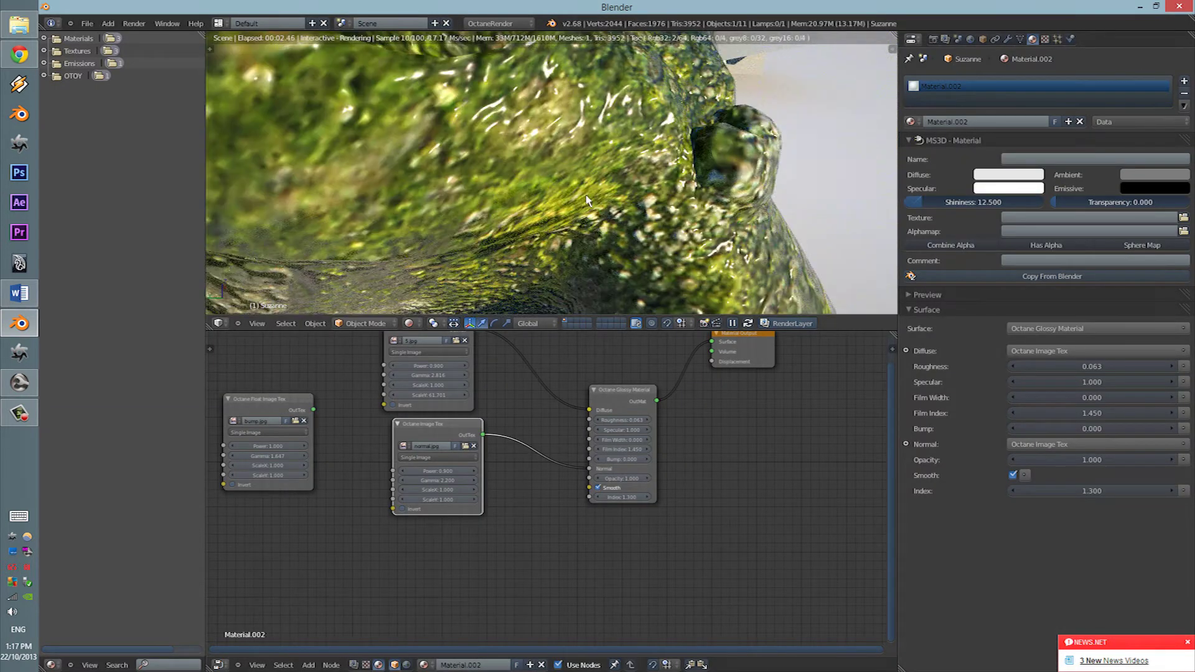
scroll(418, 479, up, 1)
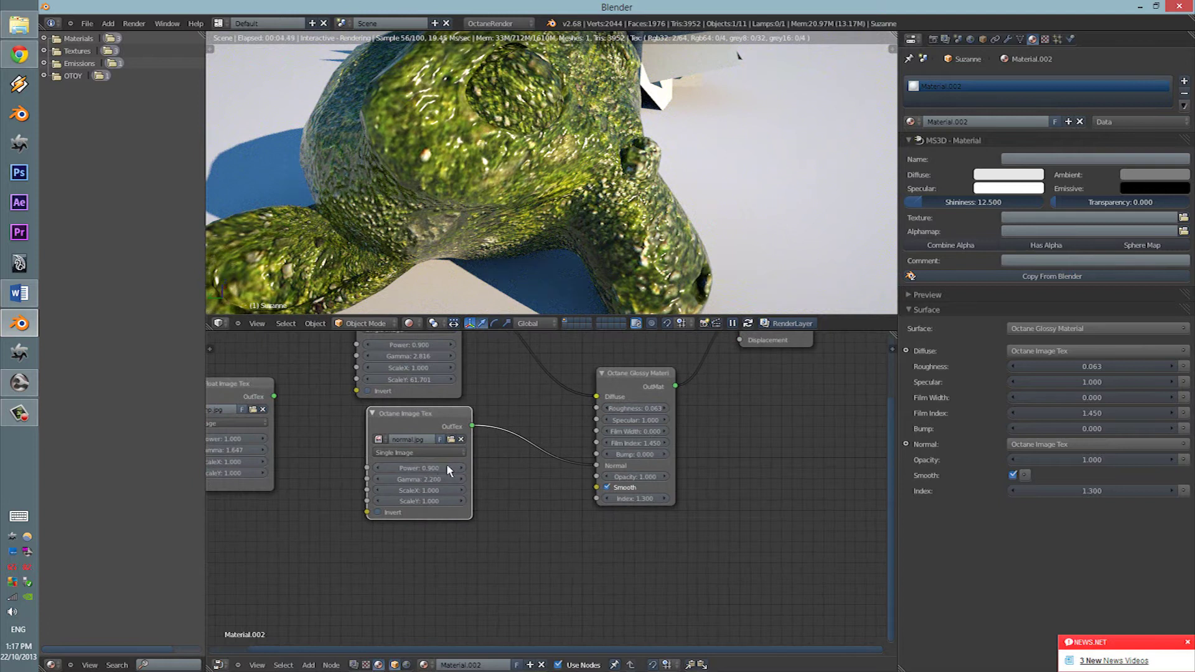
drag(447, 466, 528, 468)
drag(428, 481, 454, 496)
middle_drag(585, 268, 539, 202)
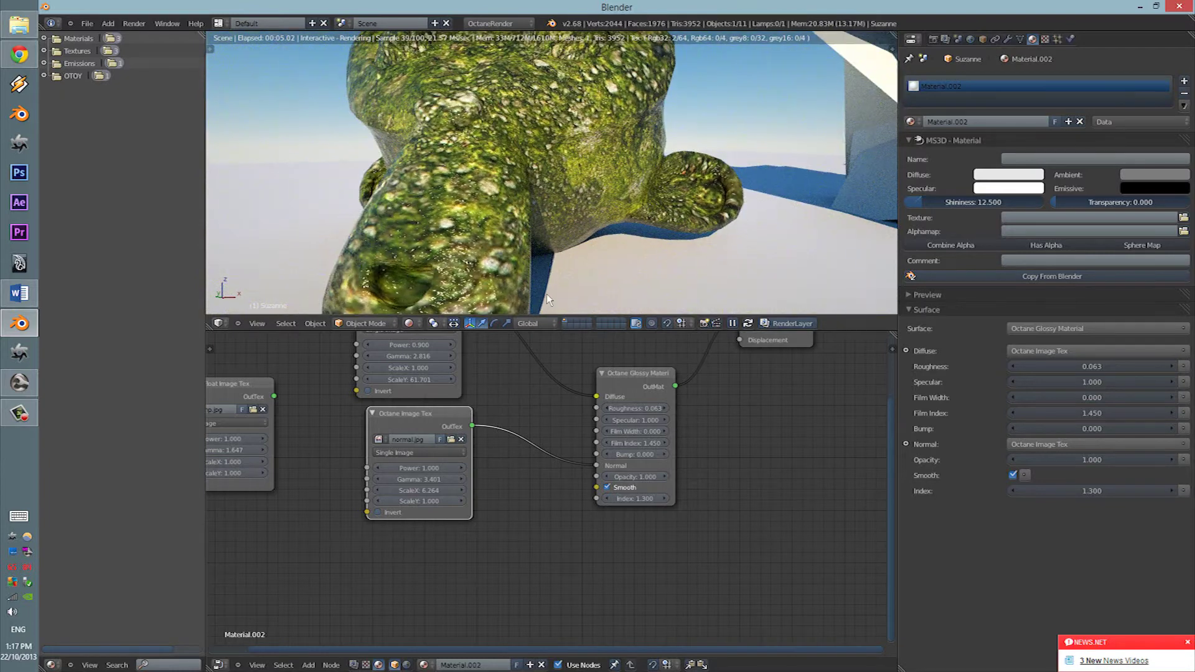
middle_drag(629, 211, 728, 233)
- Move the normal.jpg node lower and reconnect the bump.jpg texture to the glossy material's Bump input
drag(425, 425, 405, 430)
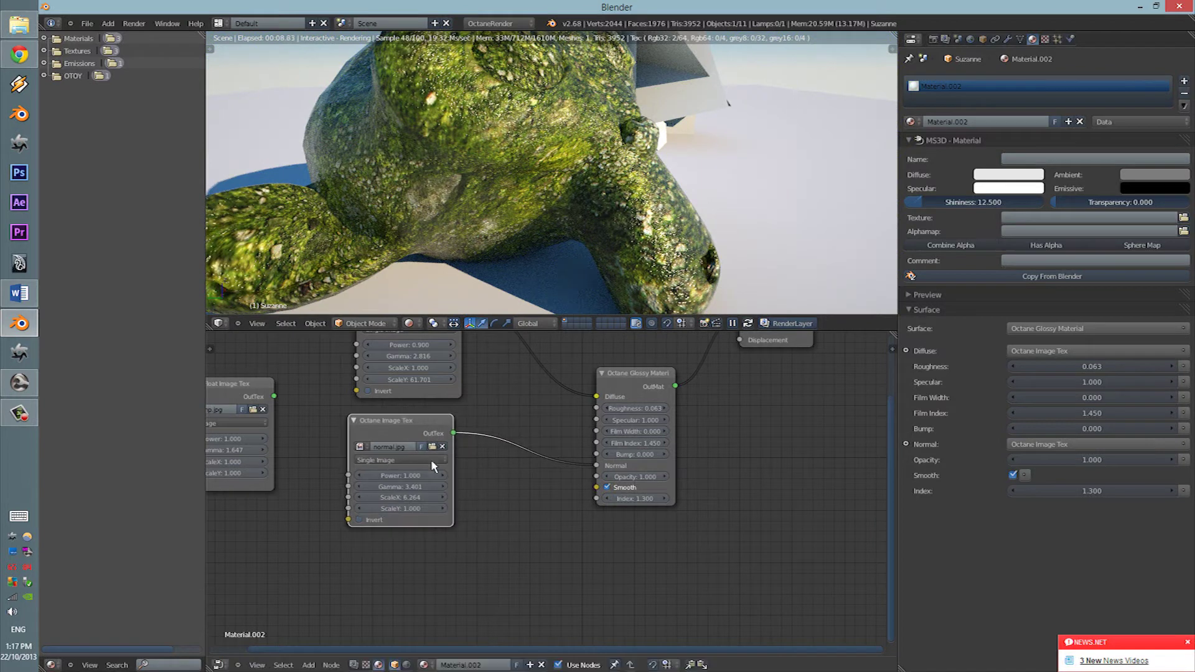
middle_drag(442, 483, 378, 543)
scroll(481, 497, down, 2)
middle_drag(474, 440, 513, 422)
drag(438, 468, 434, 462)
middle_drag(517, 510, 515, 480)
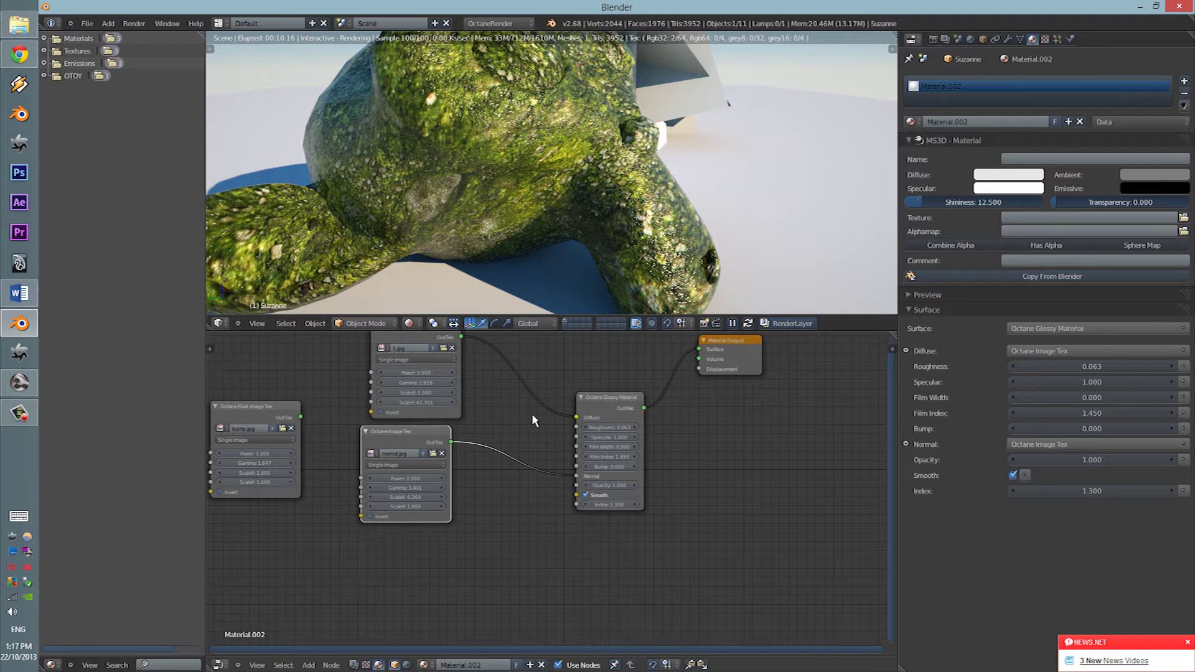
drag(395, 453, 398, 477)
scroll(405, 536, up, 1)
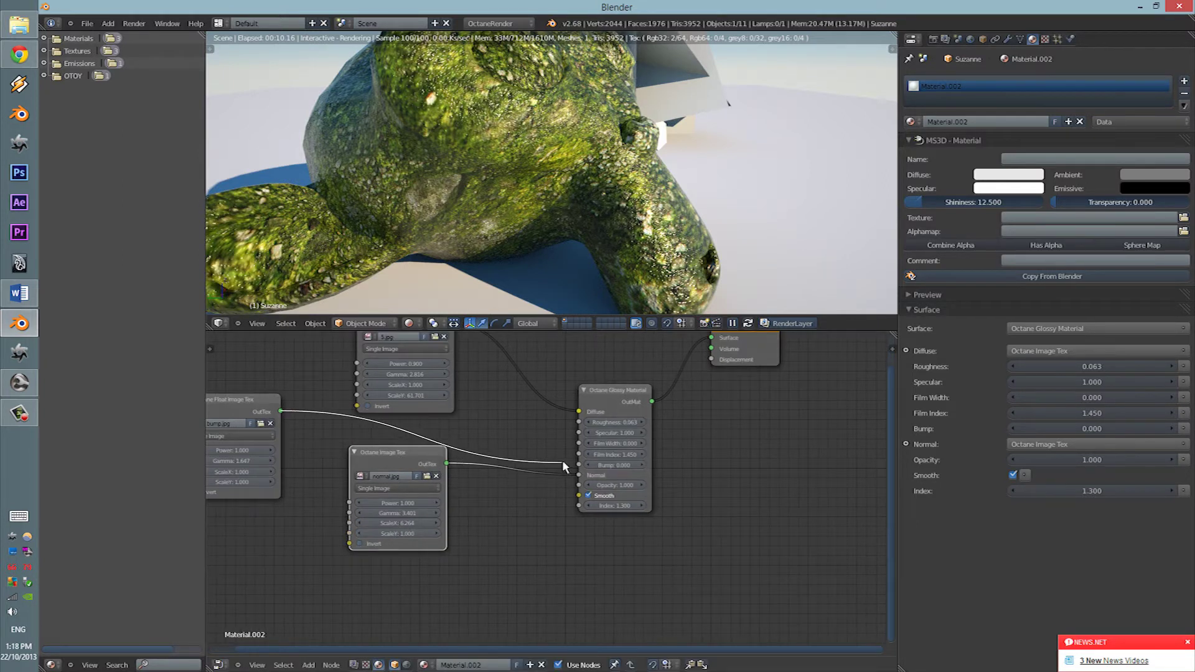
drag(580, 468, 579, 466)
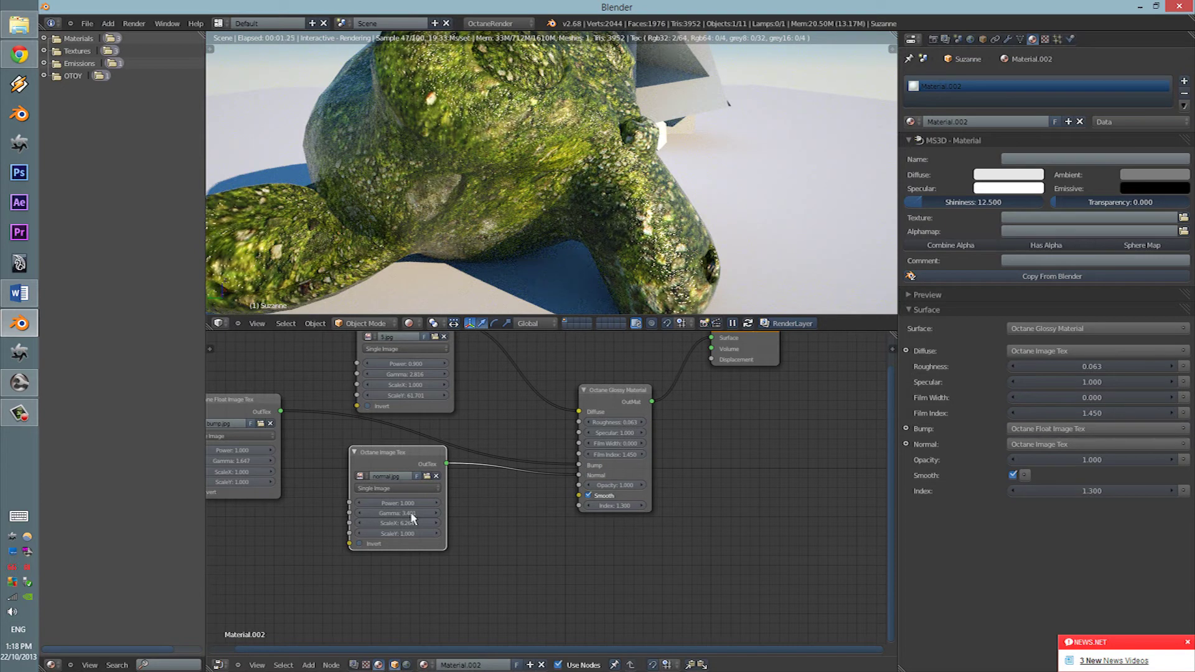
- Spread out the diffuse, bump, normal and glossy material nodes so their connections are easy to follow
drag(393, 451, 365, 484)
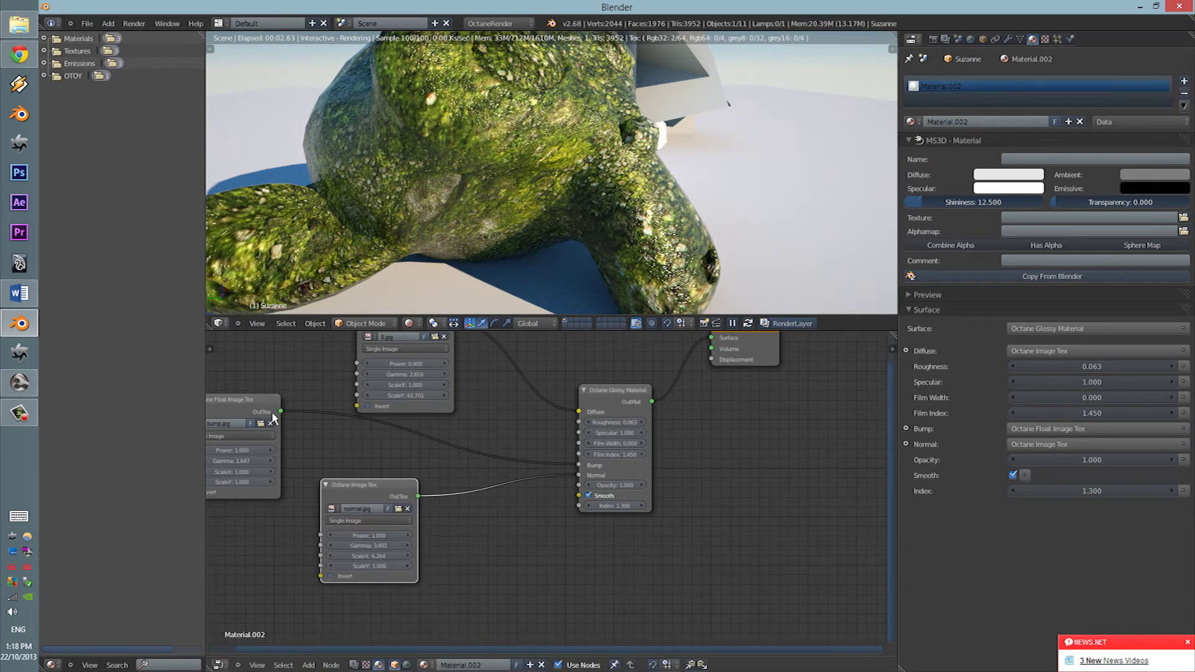
drag(272, 414, 320, 388)
middle_drag(425, 415, 416, 466)
click(394, 362)
drag(393, 361, 343, 316)
click(342, 318)
drag(586, 440, 595, 392)
- Add another Octane Image Tex node beside the normal.jpg node and connect it to the glossy material's Specular input
middle_drag(452, 416, 465, 406)
key(shift+a)
mouse_move(470, 411)
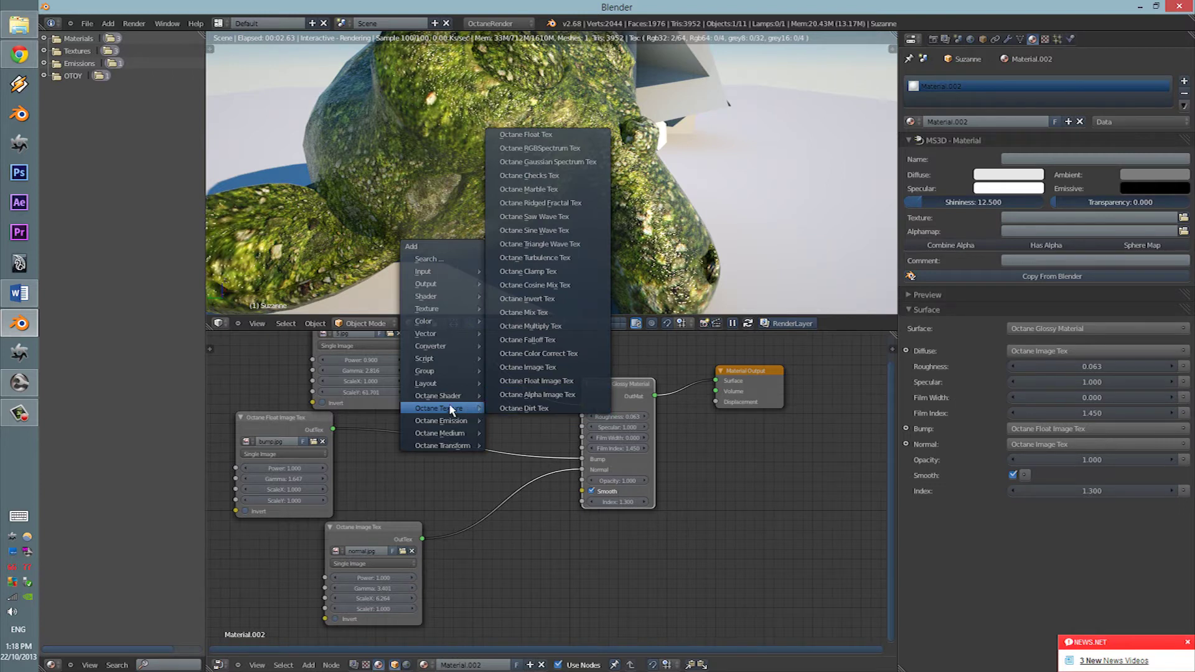
click(529, 368)
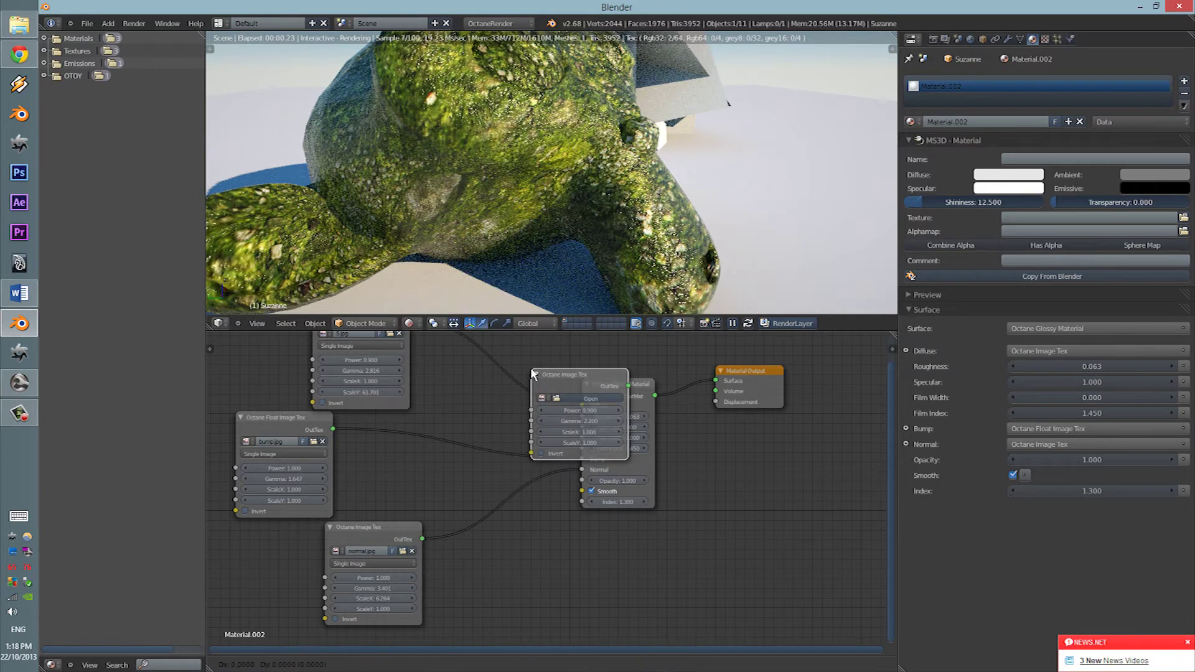
click(440, 582)
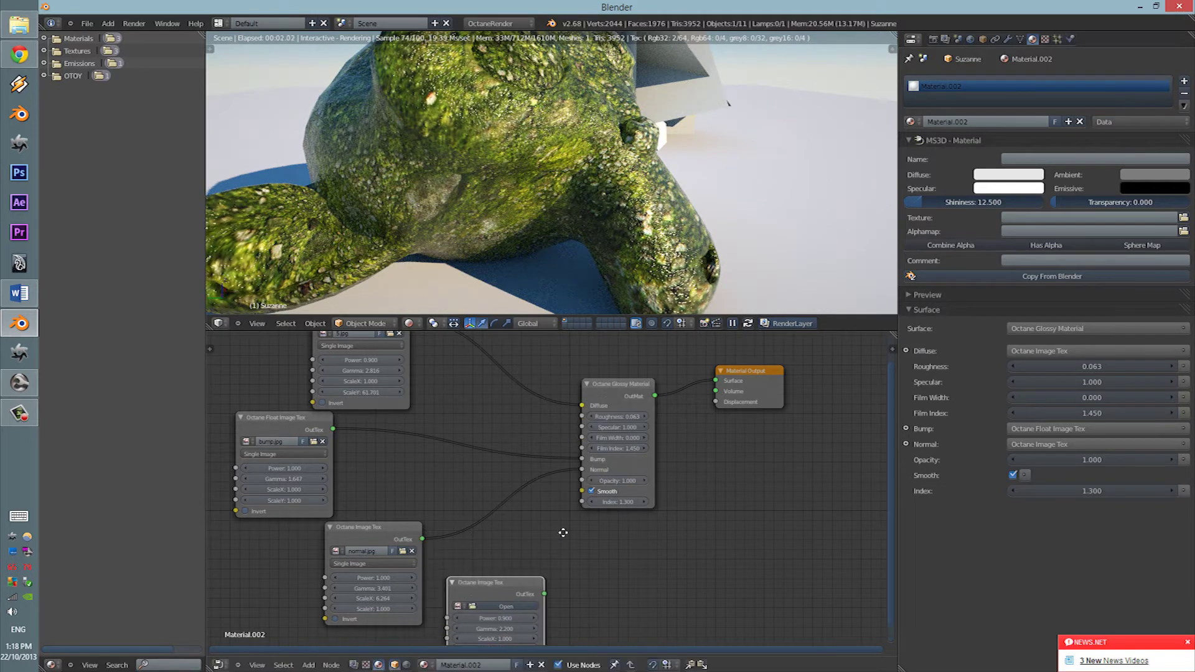
middle_drag(560, 608, 469, 537)
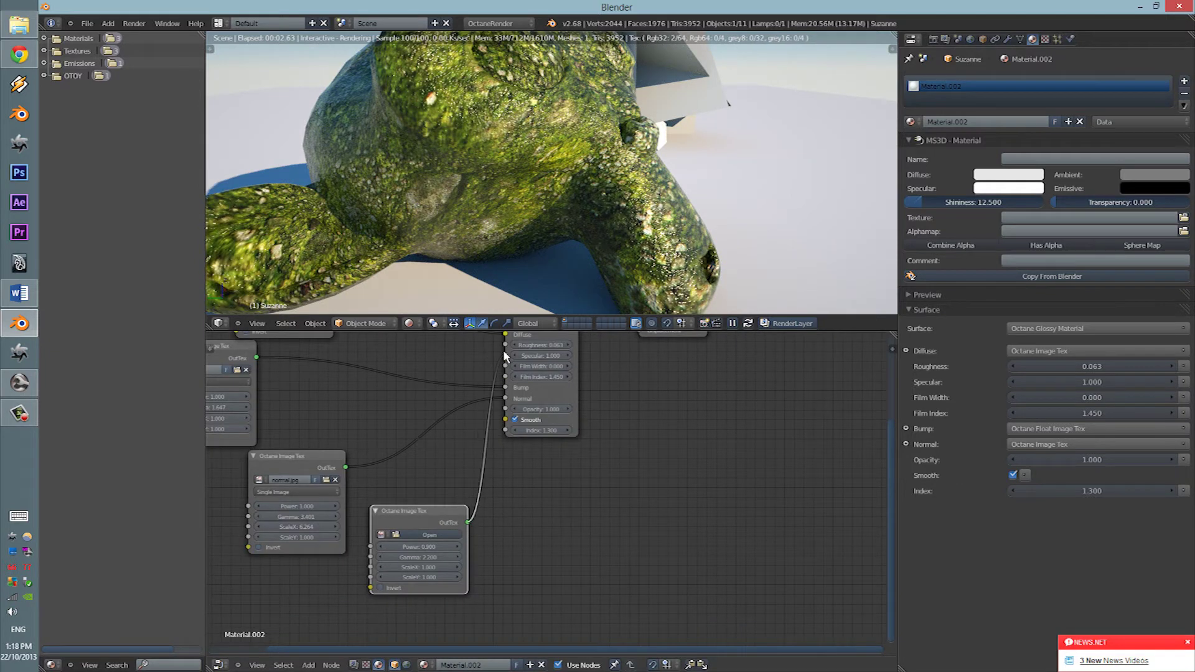
drag(504, 355, 505, 356)
- Load spec.jpg from the texture folder into the specular image texture node
click(427, 535)
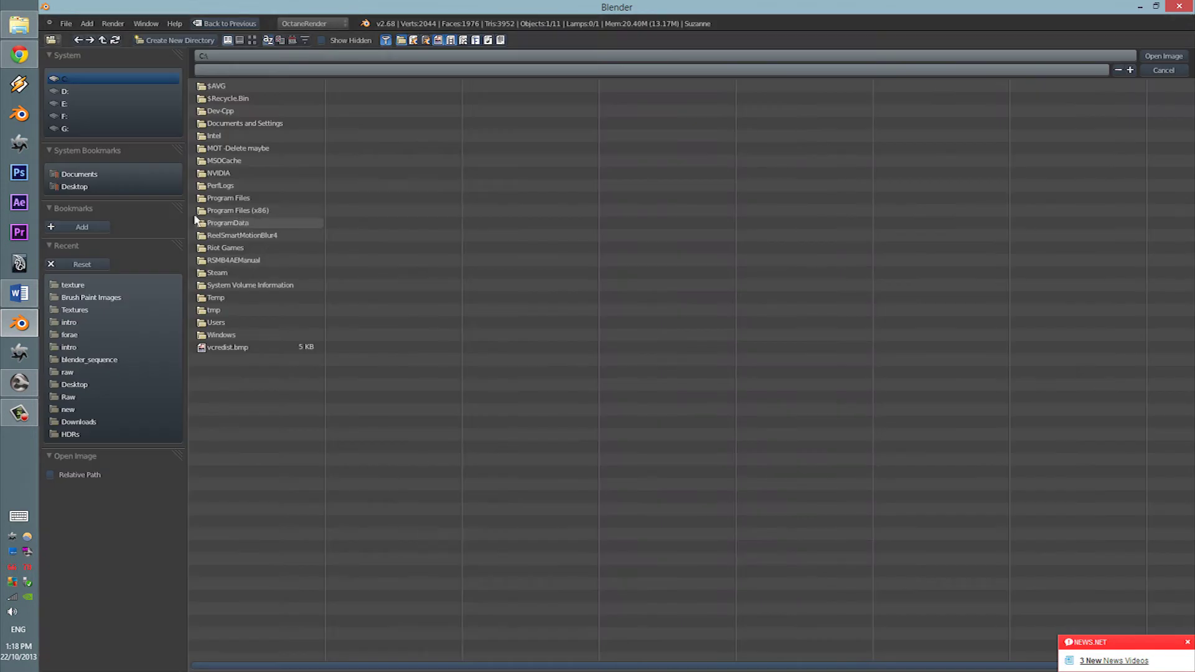
click(69, 187)
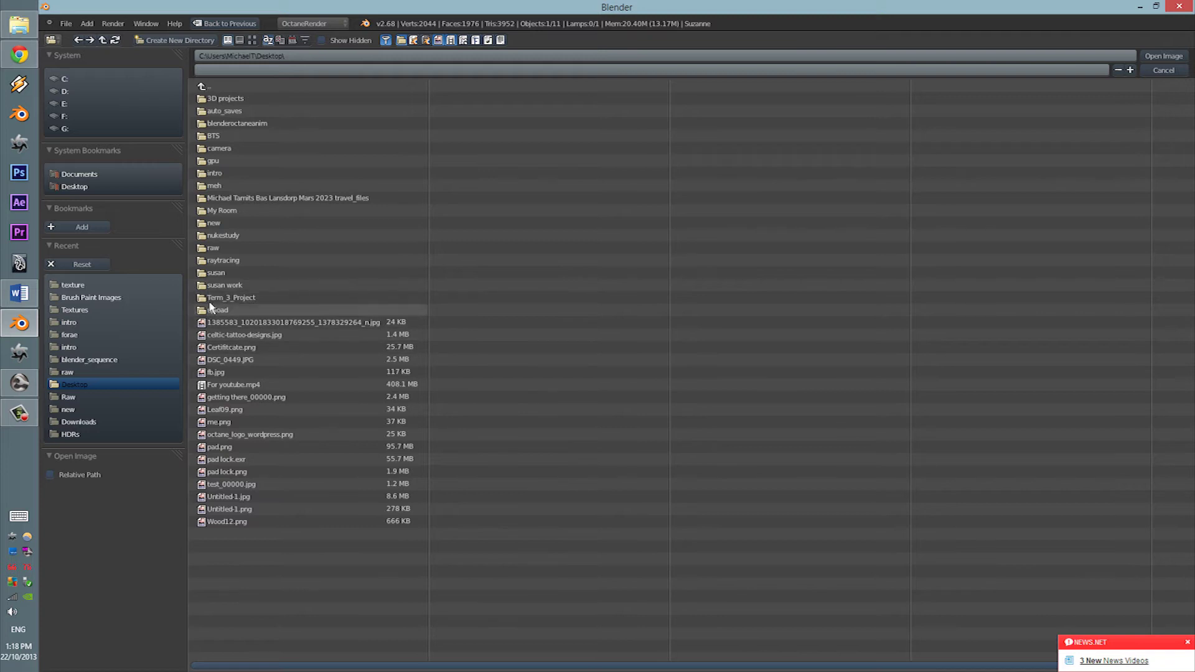
click(73, 284)
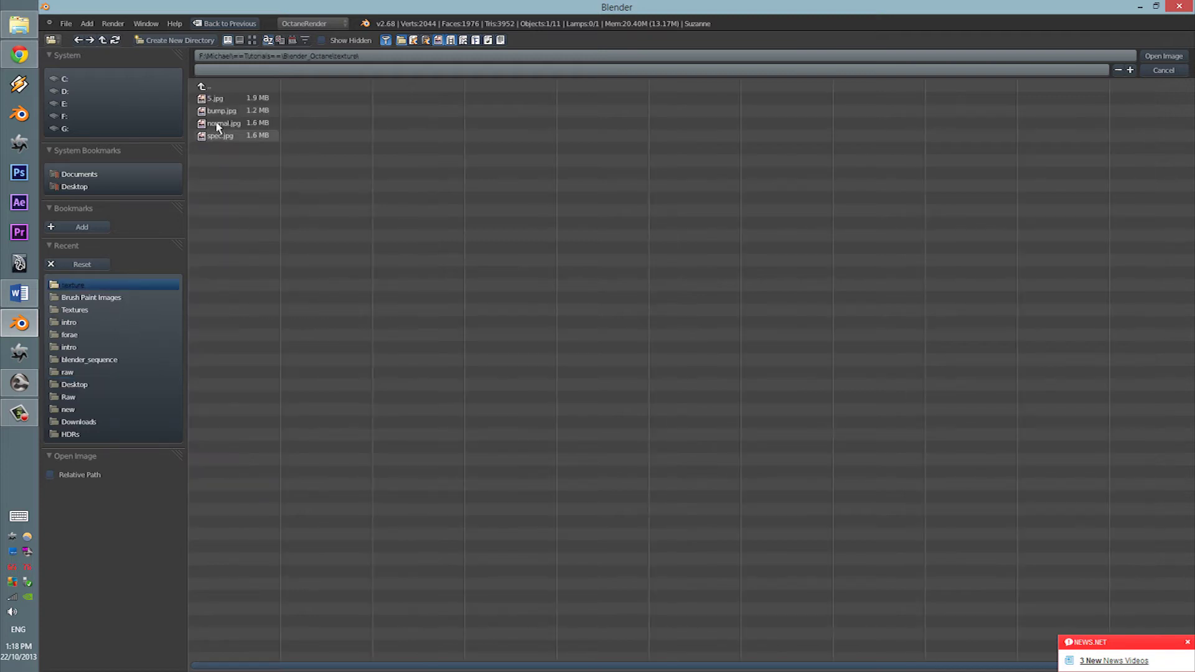
click(222, 136)
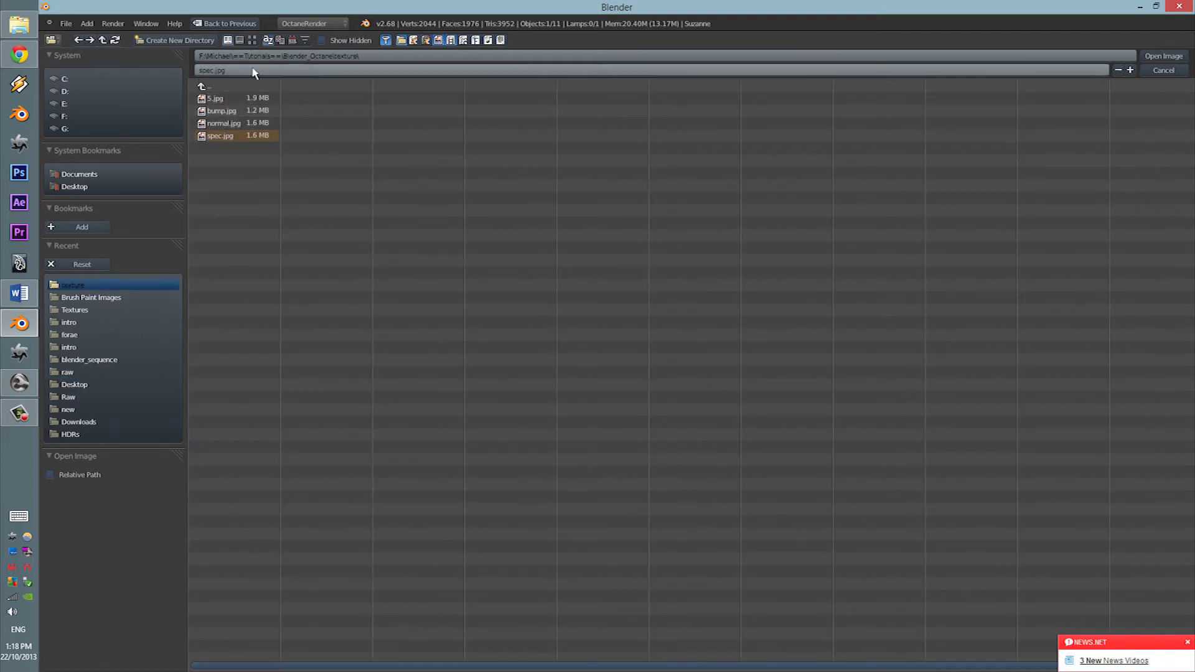
click(1163, 55)
middle_drag(605, 404, 603, 437)
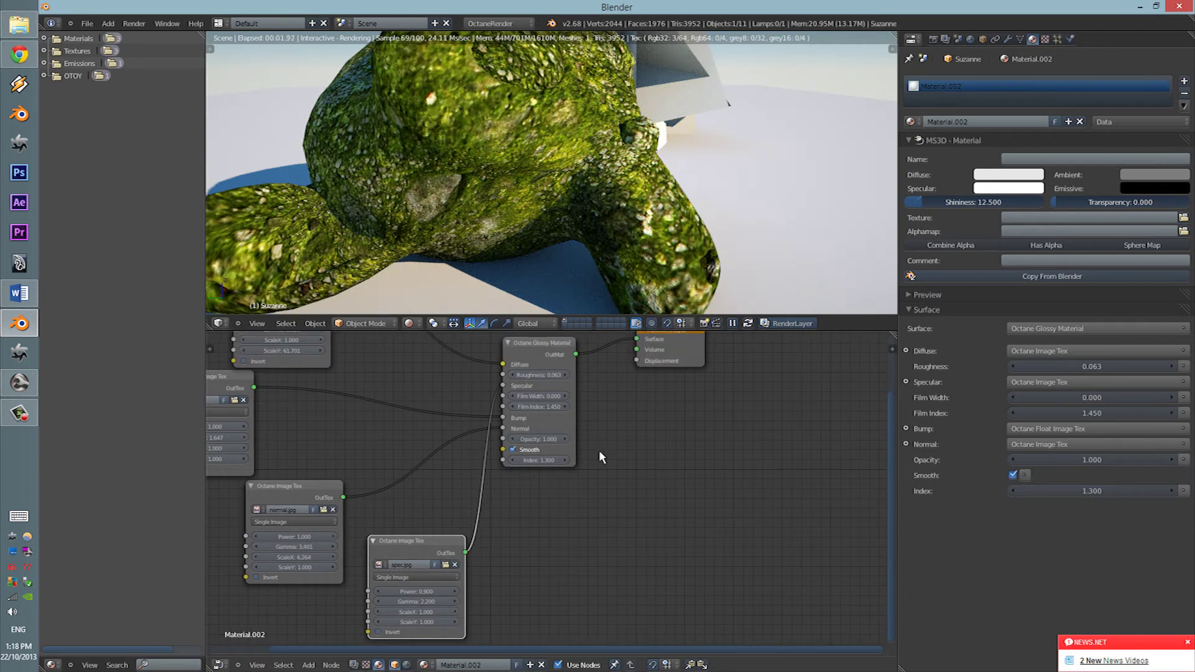
- Set the glossy material's Index to 4.212 while viewing Suzanne's face
middle_drag(579, 261, 554, 205)
scroll(585, 438, up, 1)
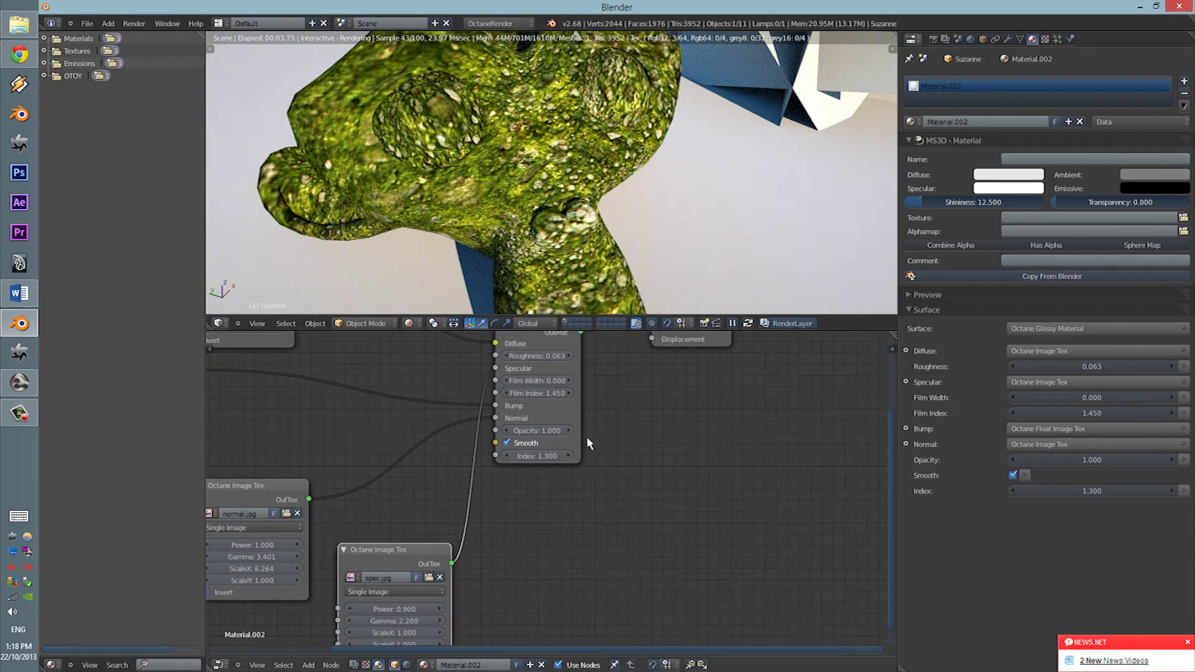
drag(541, 457, 636, 449)
middle_drag(639, 449, 631, 493)
- Set the glossy material's Roughness to 1.000
scroll(630, 490, up, 1)
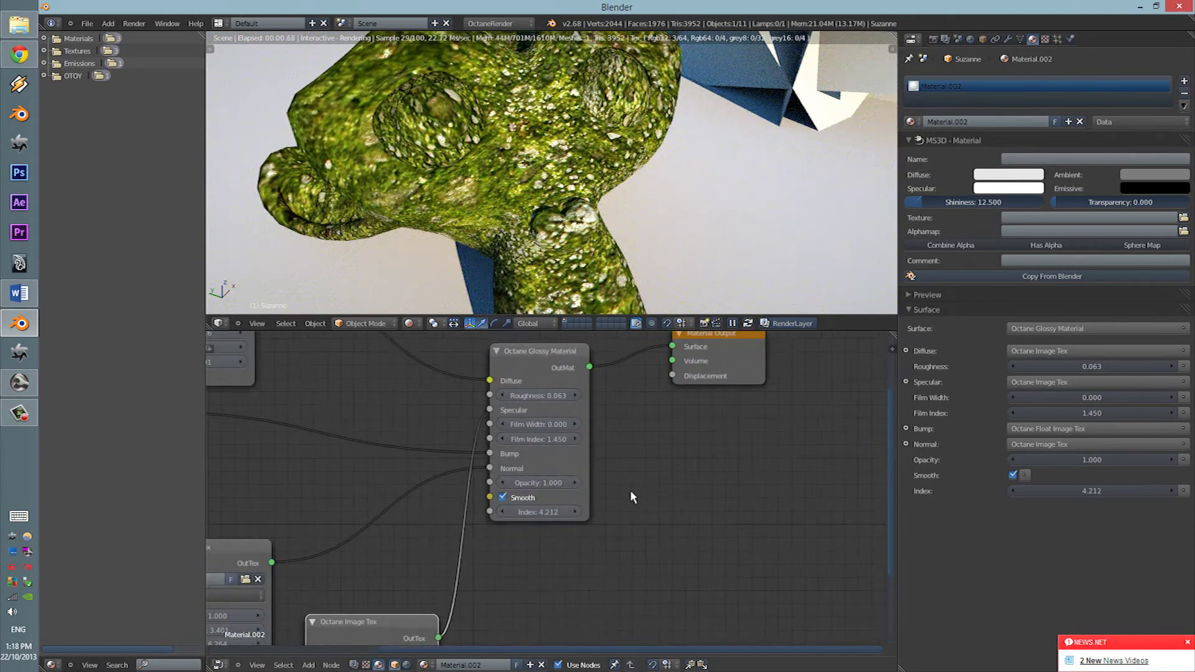
drag(555, 397, 712, 400)
drag(406, 429, 1098, 425)
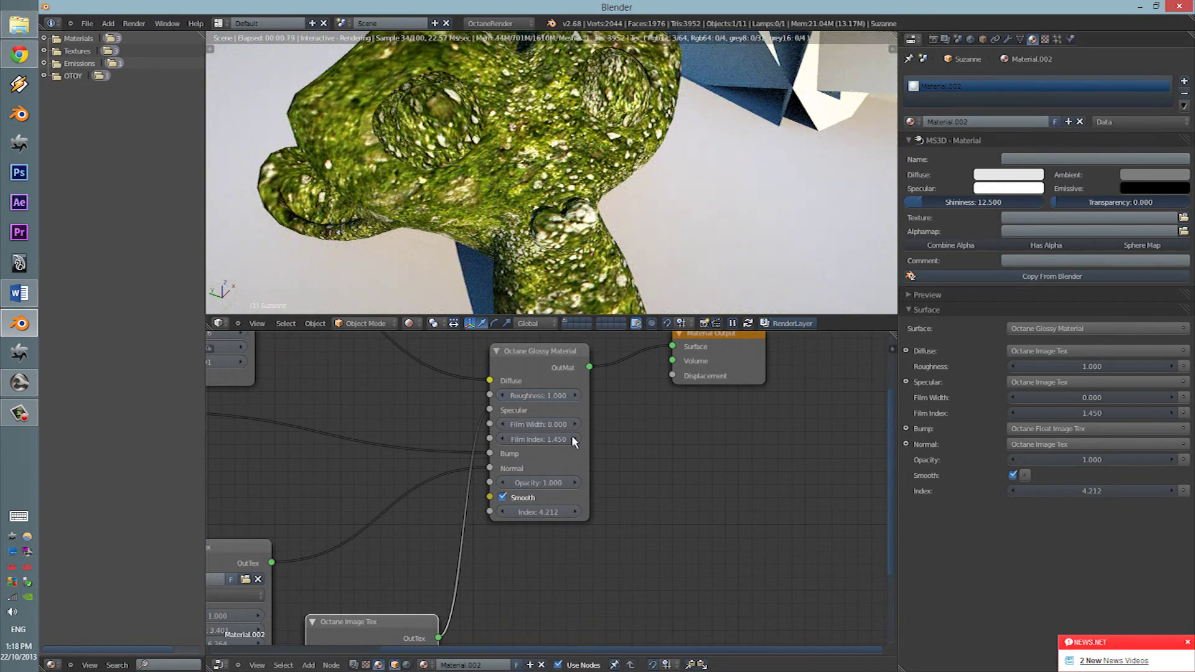
middle_drag(673, 459, 722, 484)
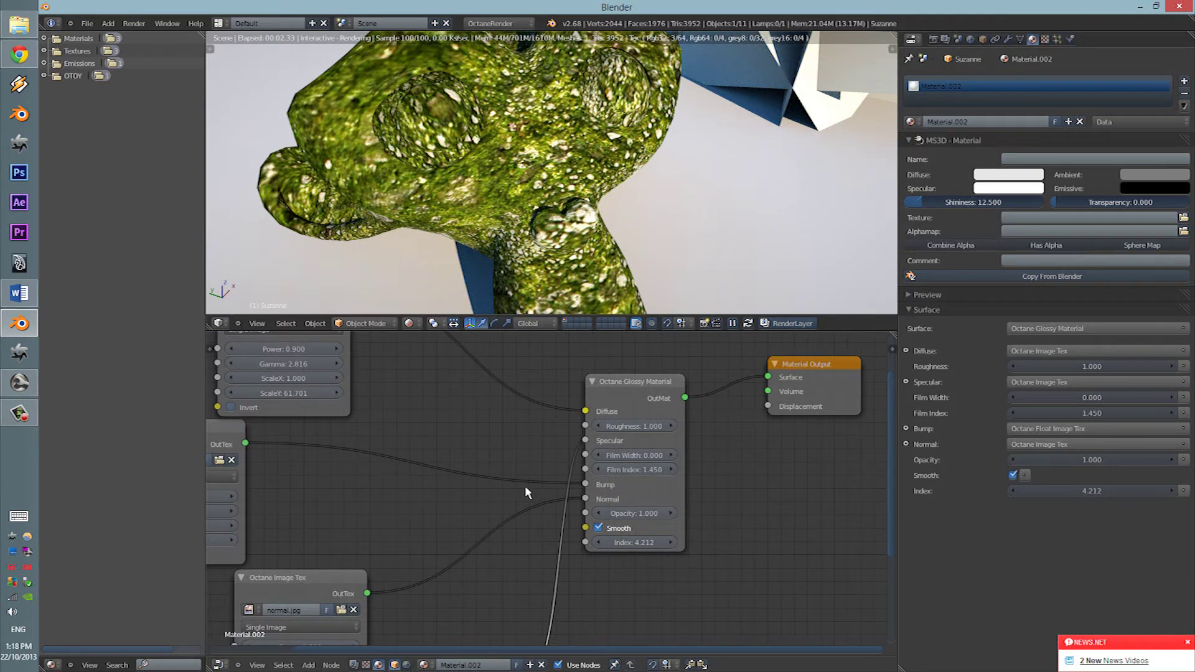
- Reattach the normal.jpg texture to the glossy material's Normal input and move the spec.jpg node closer to the material
middle_drag(530, 449, 549, 363)
middle_drag(445, 491, 457, 522)
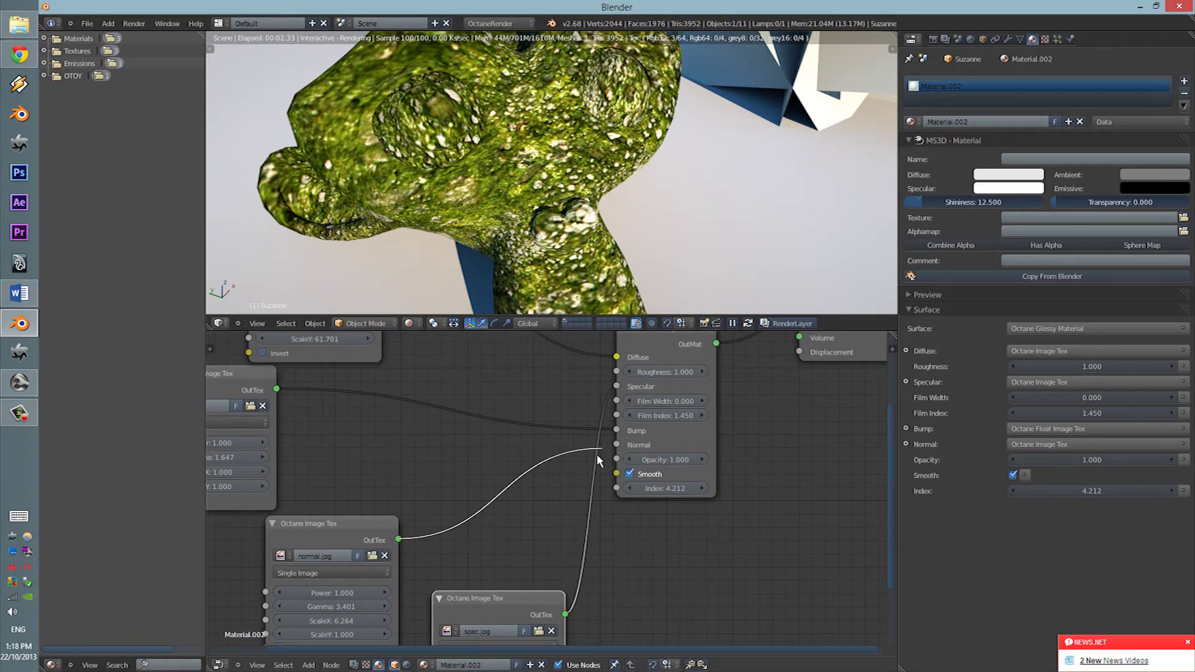
mouse_move(596, 461)
mouse_down()
mouse_move(548, 443)
mouse_move(598, 442)
mouse_up()
key(g)
- Move the spec.jpg texture node down beside the normal.jpg node, clear of the Normal link, while checking Suzanne's highlights
middle_drag(526, 263, 665, 281)
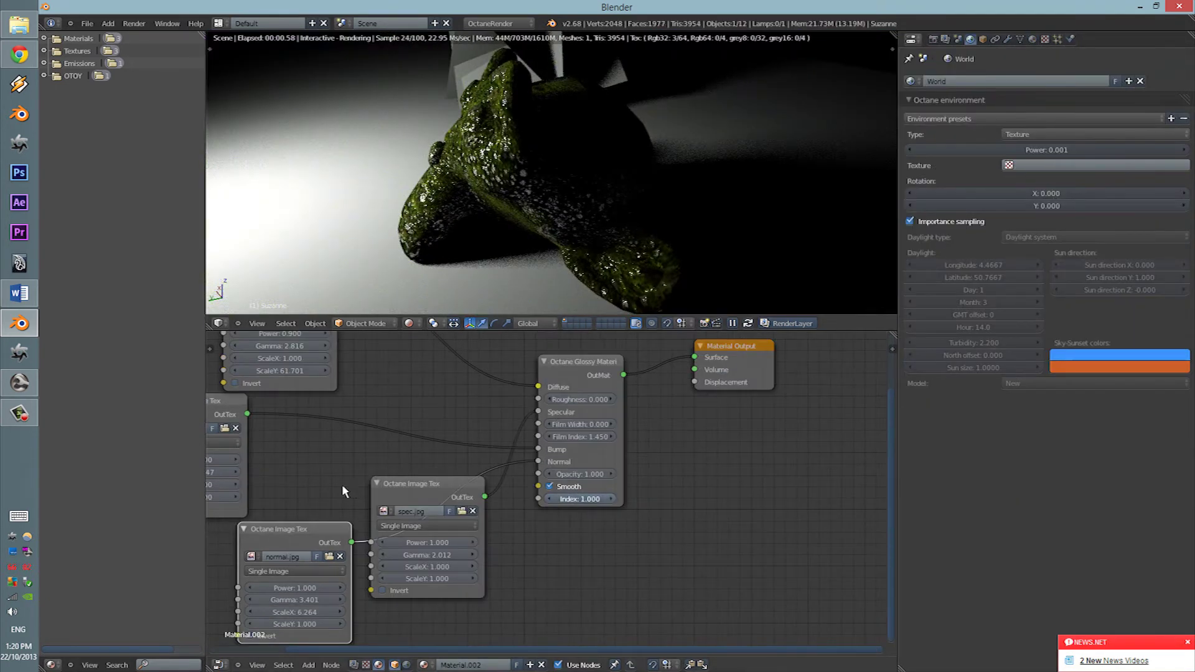
middle_drag(446, 239, 502, 235)
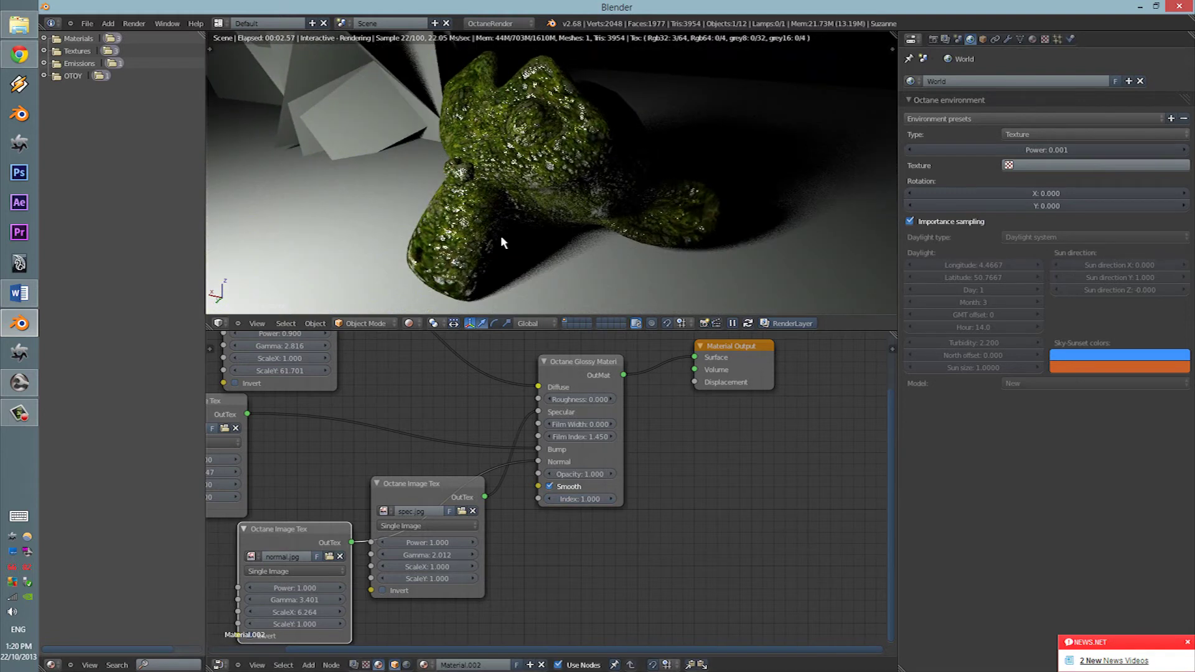
scroll(487, 228, up, 3)
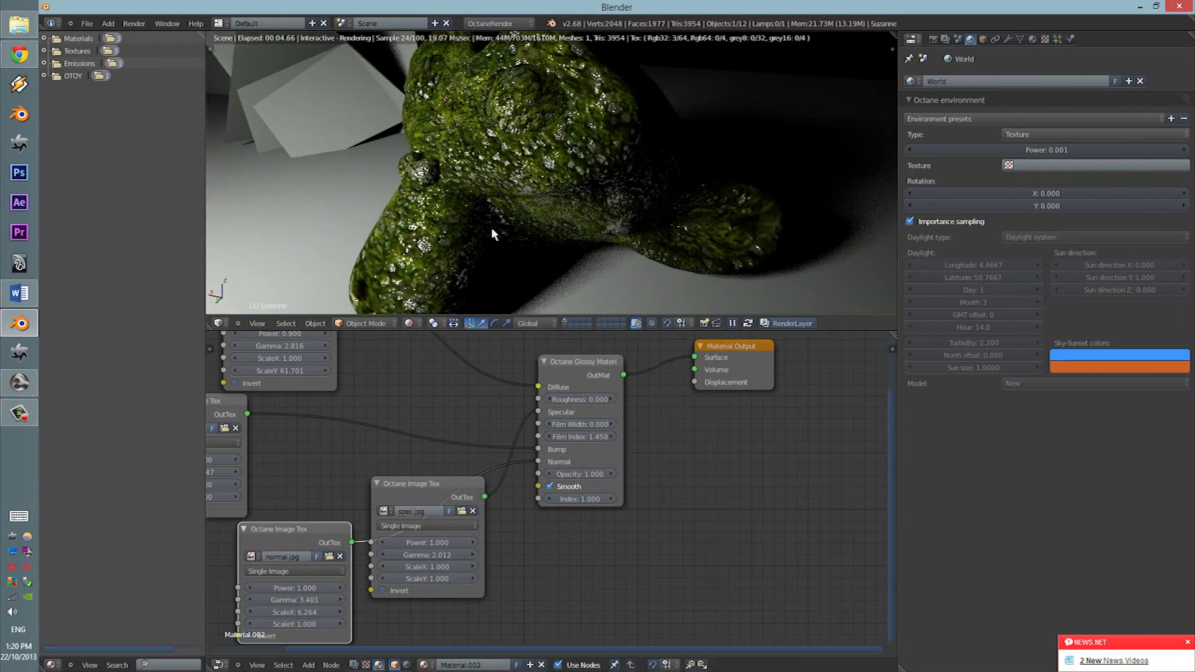
drag(434, 491, 465, 550)
middle_drag(711, 98, 613, 216)
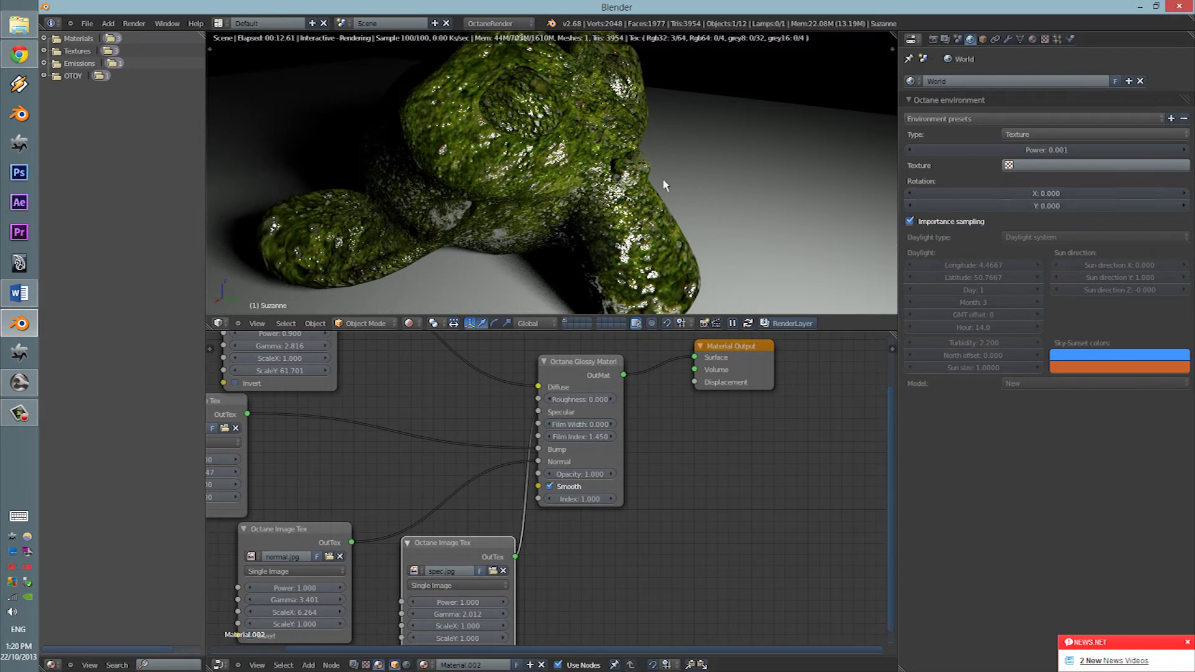
mouse_move(596, 210)
middle_down()
mouse_move(599, 177)
mouse_move(630, 182)
mouse_move(449, 208)
mouse_move(444, 197)
mouse_move(591, 190)
mouse_move(595, 211)
middle_up()
scroll(593, 210, down, 1)
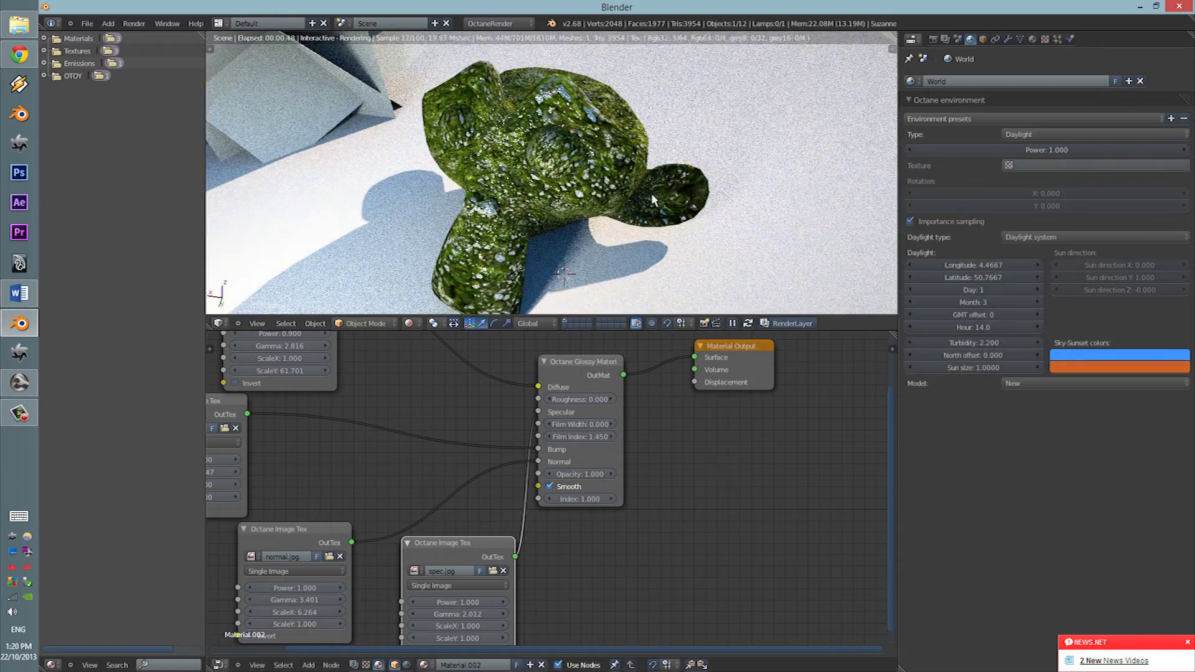
- Delete the extra single-face plane from the daylight scene
middle_drag(419, 143, 574, 195)
right_click(419, 212)
key(Delete)
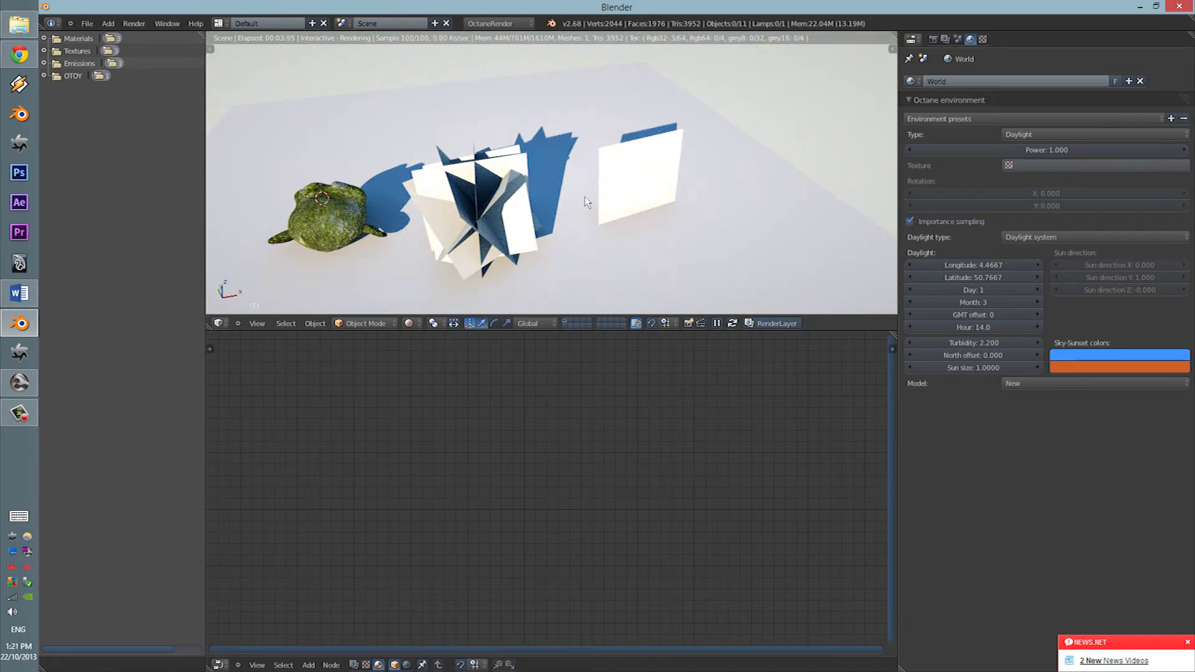
- Select the crossed planes, rearrange the Octane Diffuse Mat and Material Output nodes of their alpha material, and show its material settings
right_click(529, 186)
middle_drag(656, 439, 614, 487)
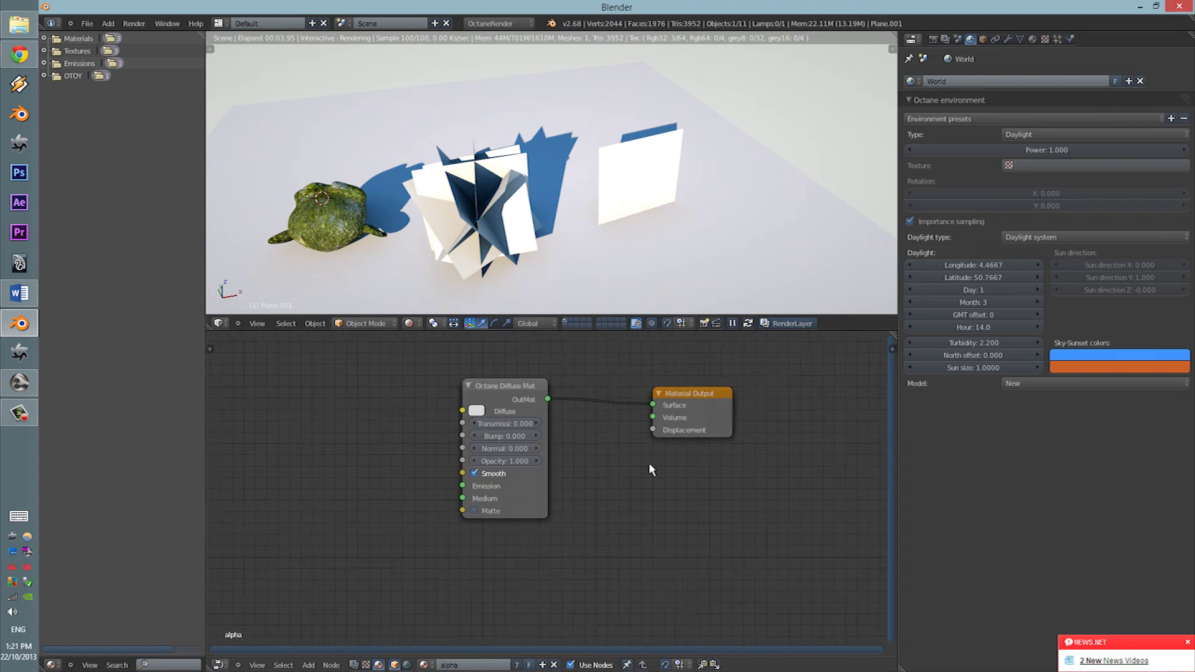
drag(512, 411, 489, 414)
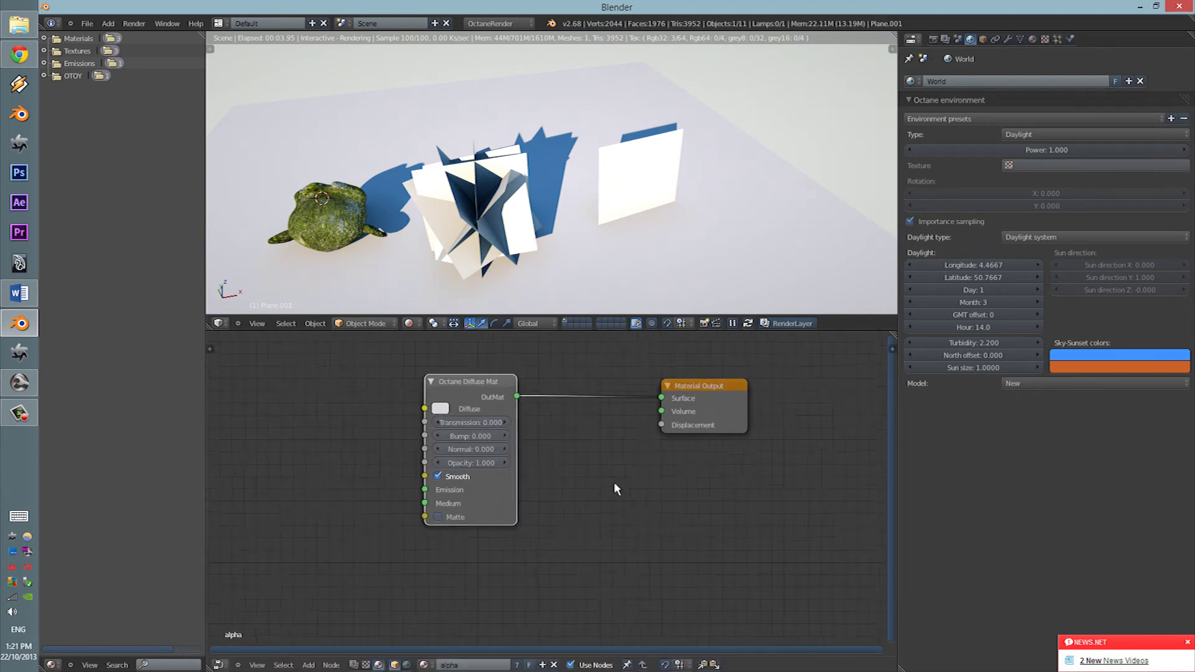
scroll(614, 435, up, 3)
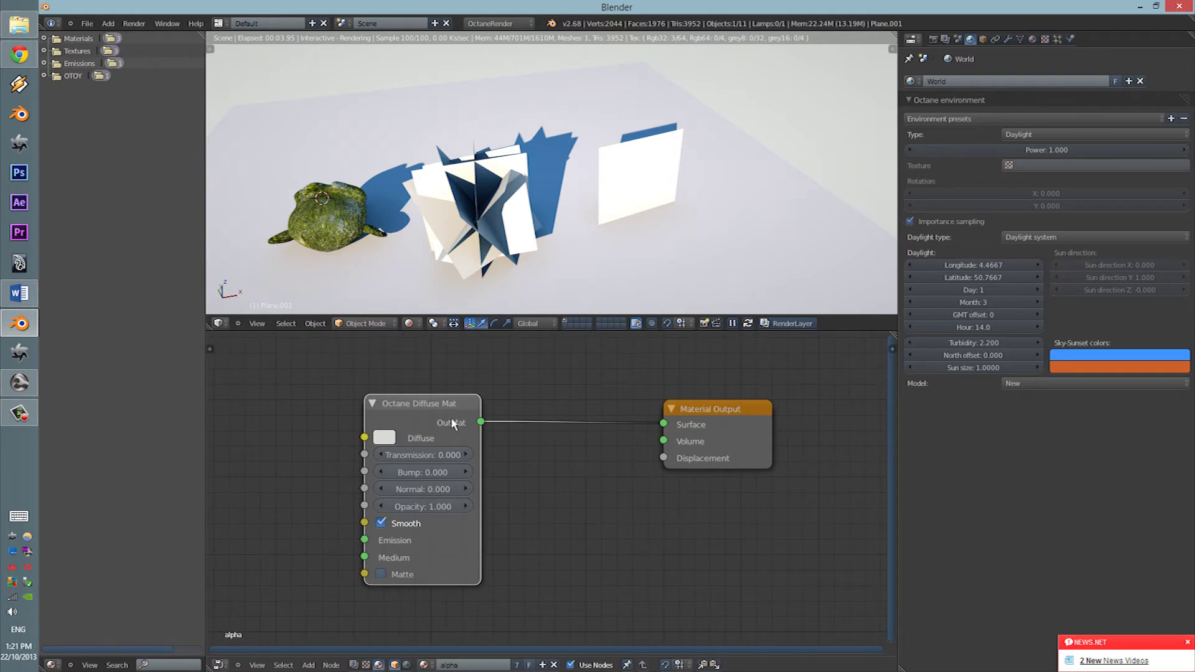
drag(452, 423, 487, 396)
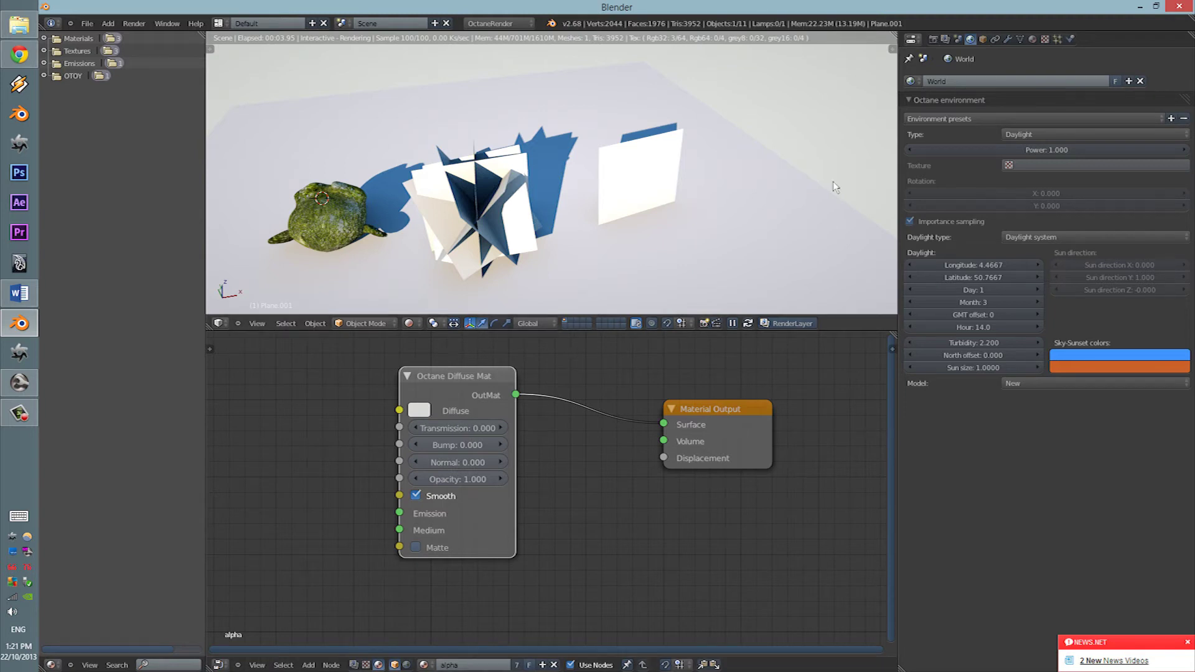
drag(716, 421, 721, 410)
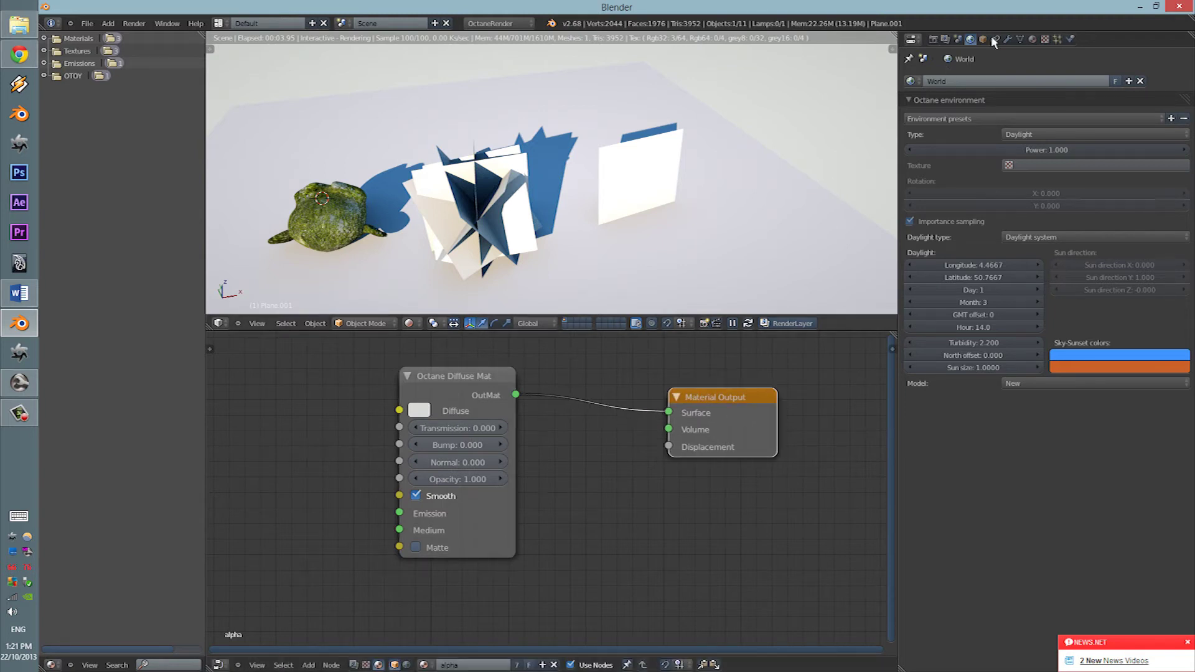
click(1032, 39)
- Add an Octane Image Tex node in the free space before the alpha material's Octane Diffuse Mat node
middle_drag(675, 425, 741, 399)
drag(537, 375, 543, 380)
scroll(331, 422, down, 1)
middle_drag(329, 419, 456, 404)
key(shift+a)
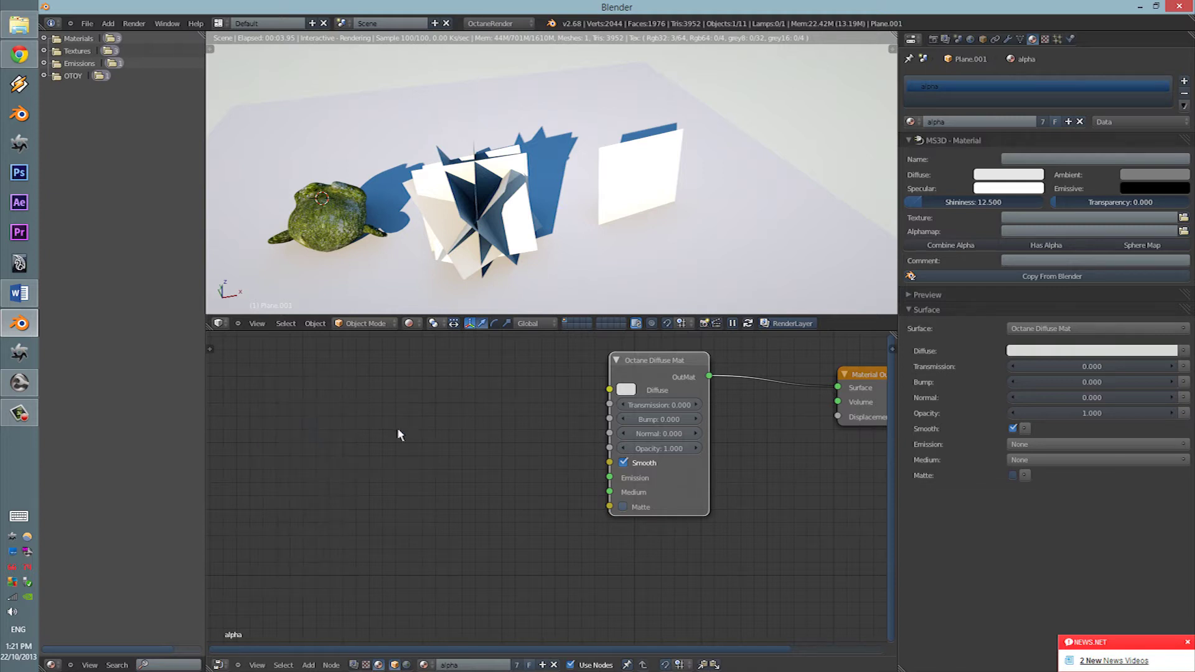
key(shift+a)
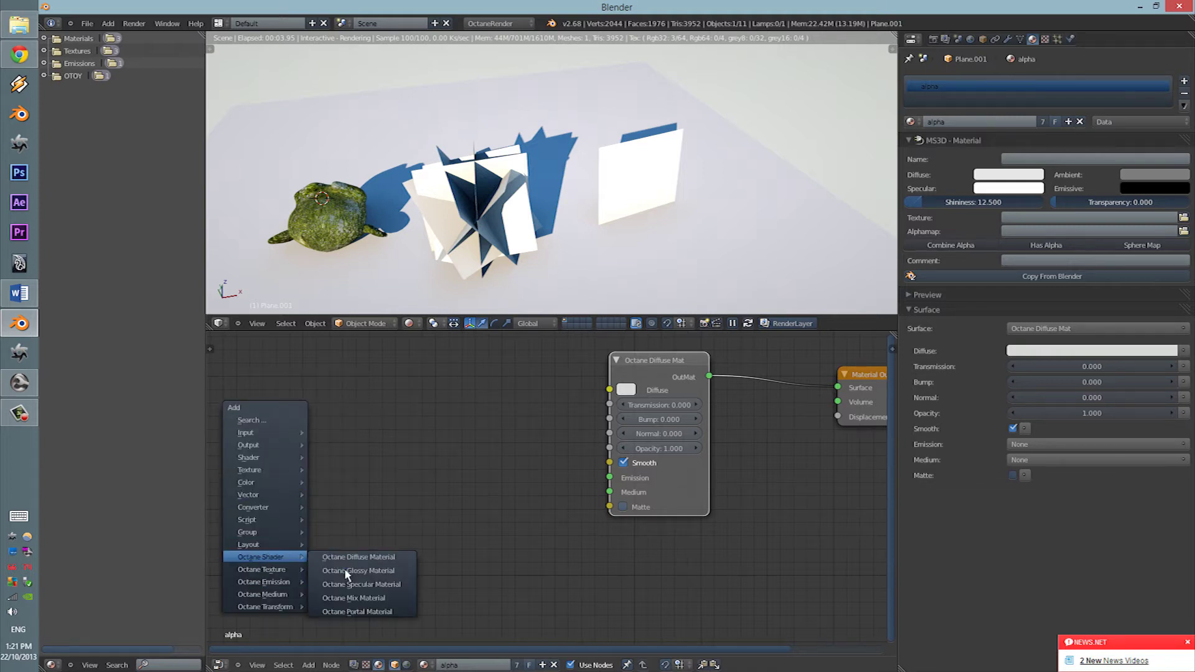
mouse_move(276, 570)
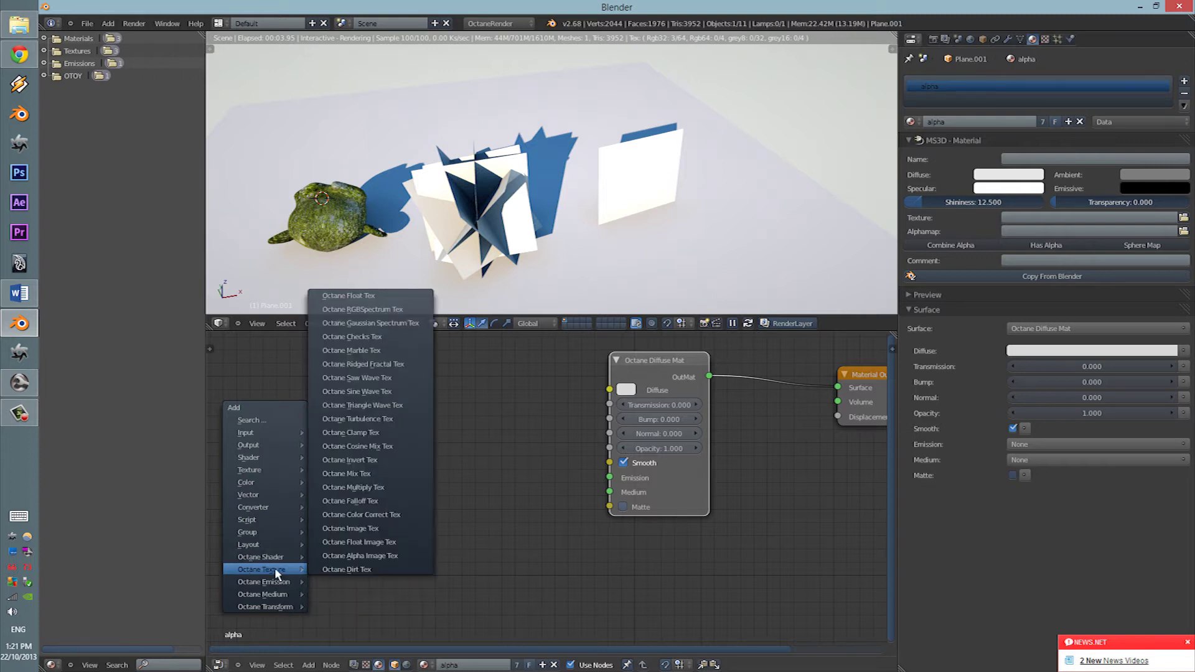
click(351, 529)
click(330, 449)
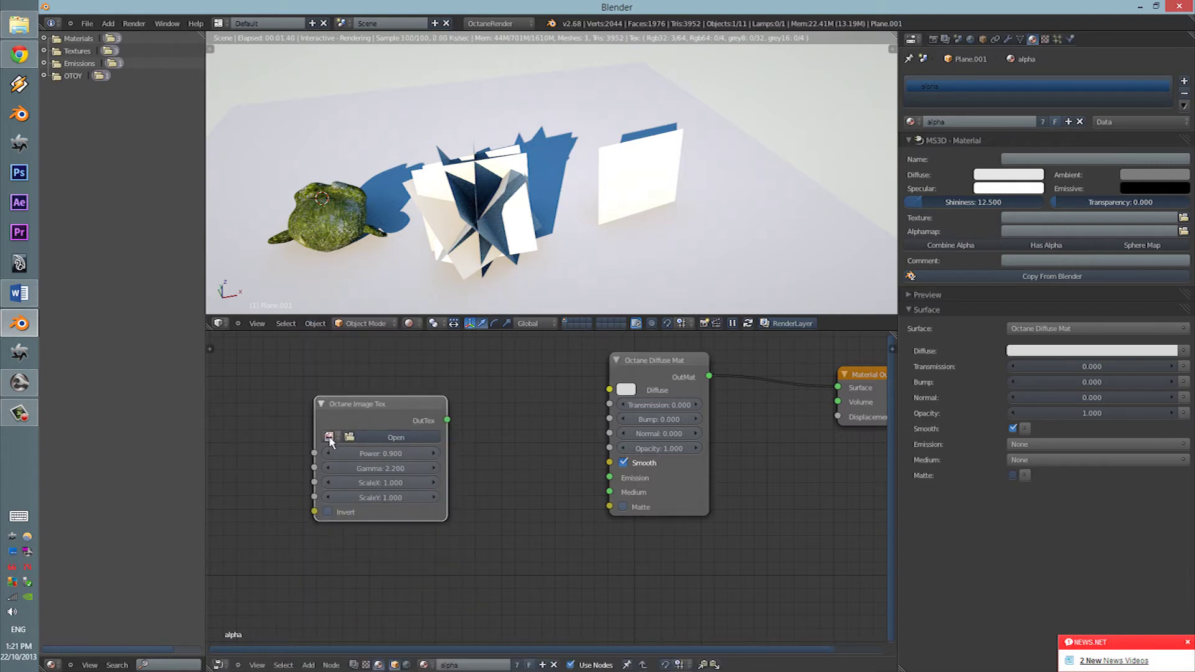
- Assign the already loaded 5.jpg to the image texture node, connect it to Diffuse, and move it away from the material node
click(329, 437)
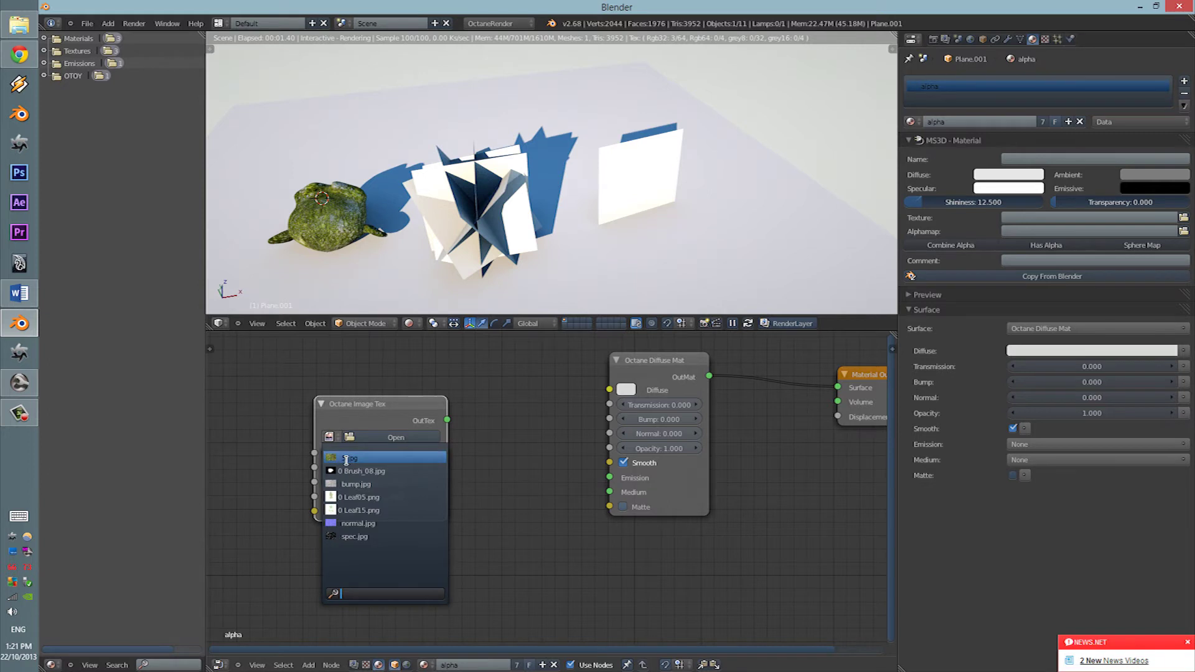
click(390, 461)
drag(448, 425, 609, 390)
drag(362, 405, 309, 358)
middle_drag(418, 524, 414, 489)
scroll(407, 481, down, 2)
scroll(414, 489, up, 1)
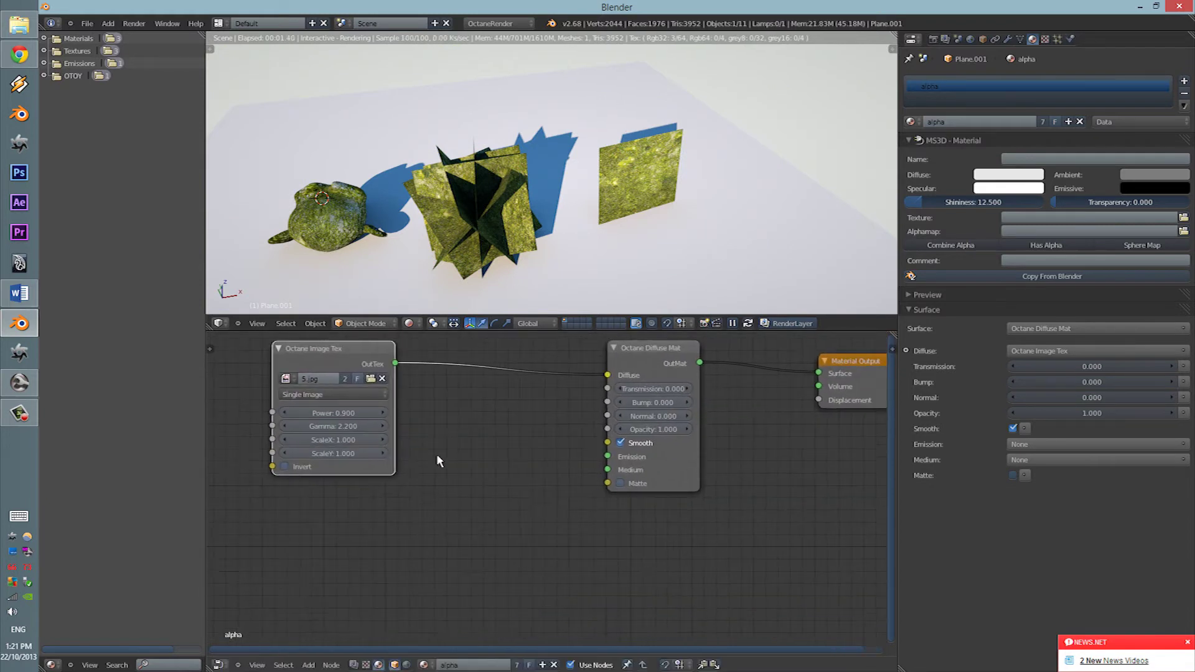
drag(358, 368, 319, 359)
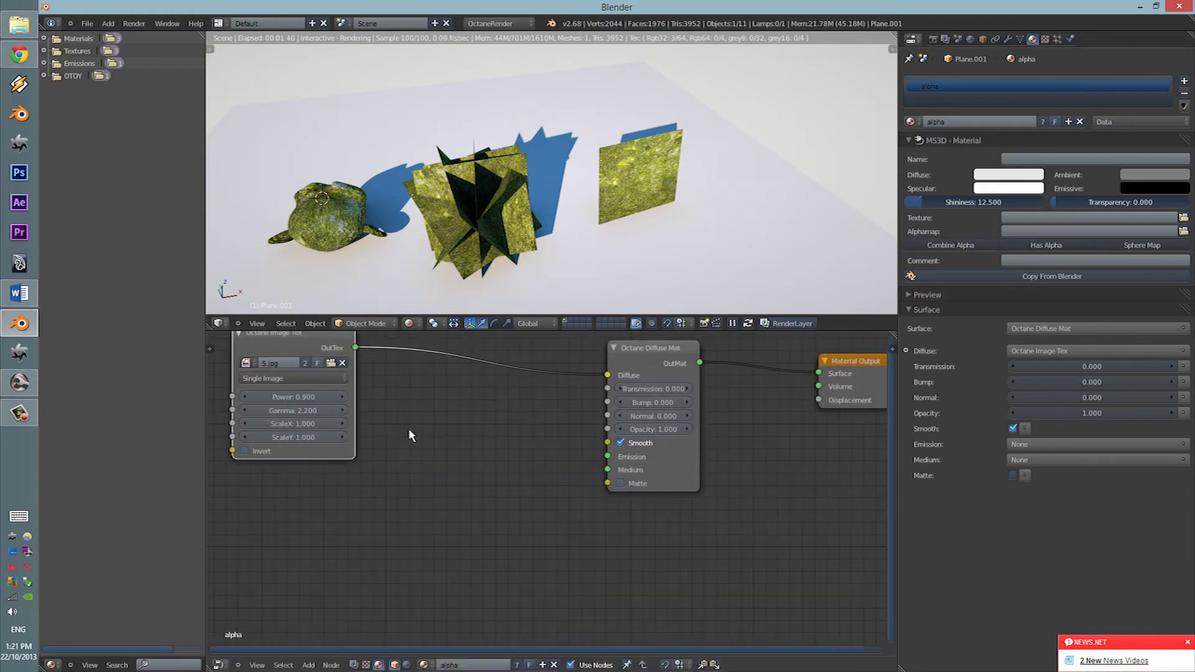
- Add a second Octane Image Tex node below the 5.jpg node and connect it to the diffuse material's Opacity input
key(shift+a)
mouse_move(388, 420)
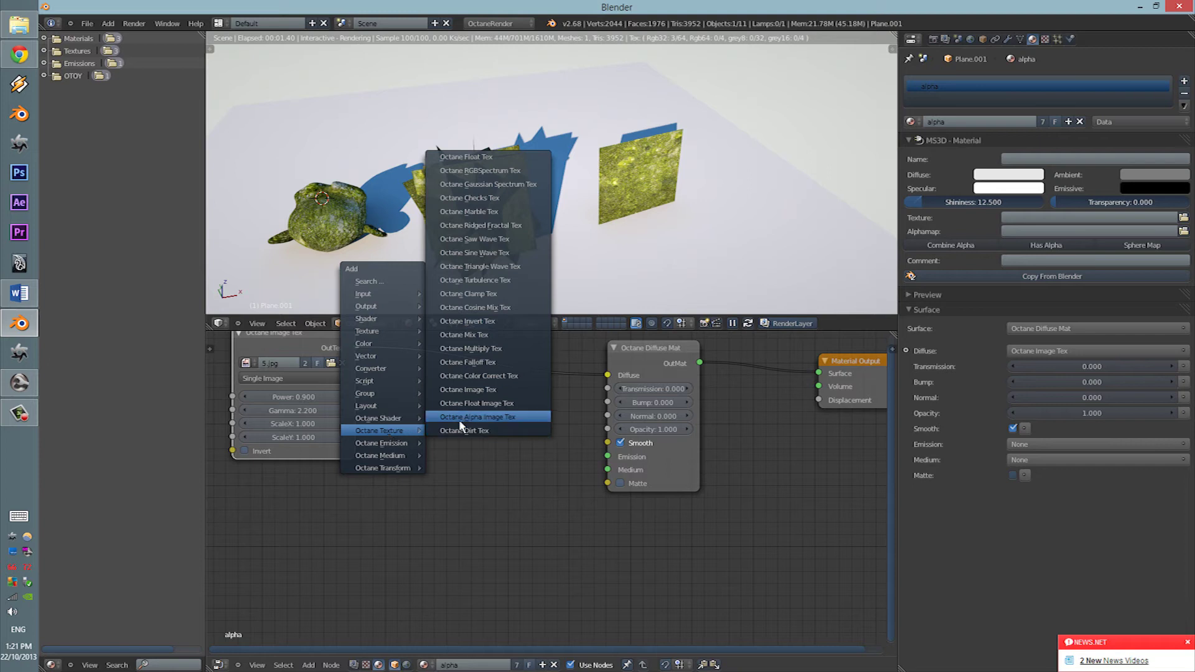
click(466, 389)
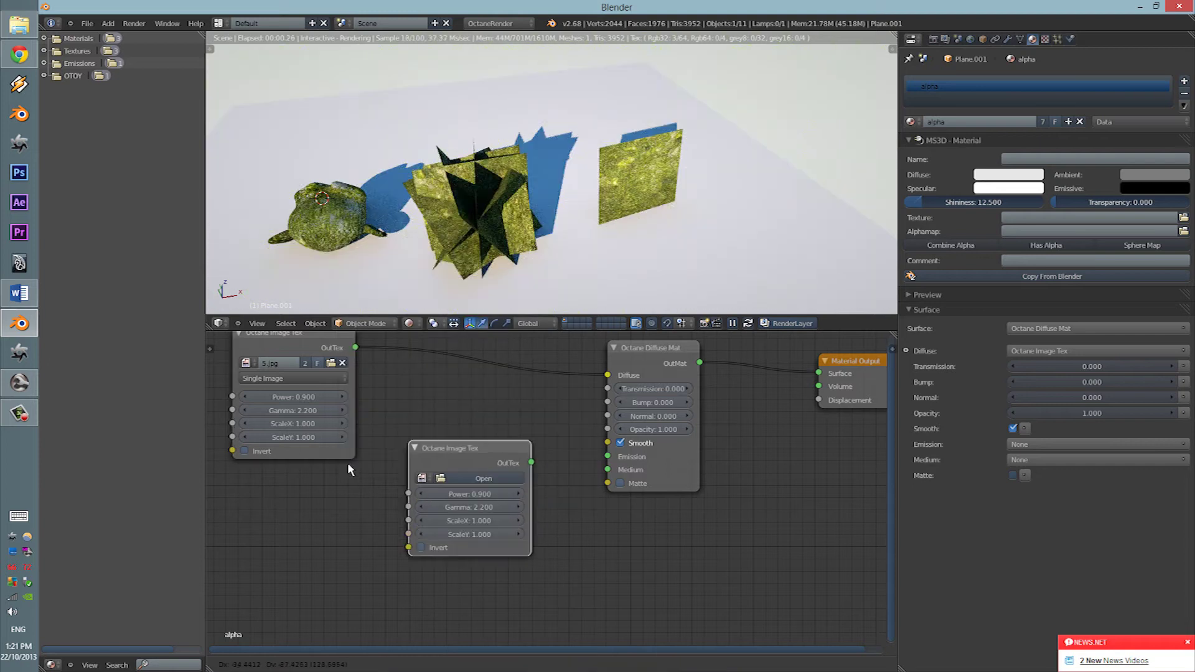
drag(427, 508, 607, 430)
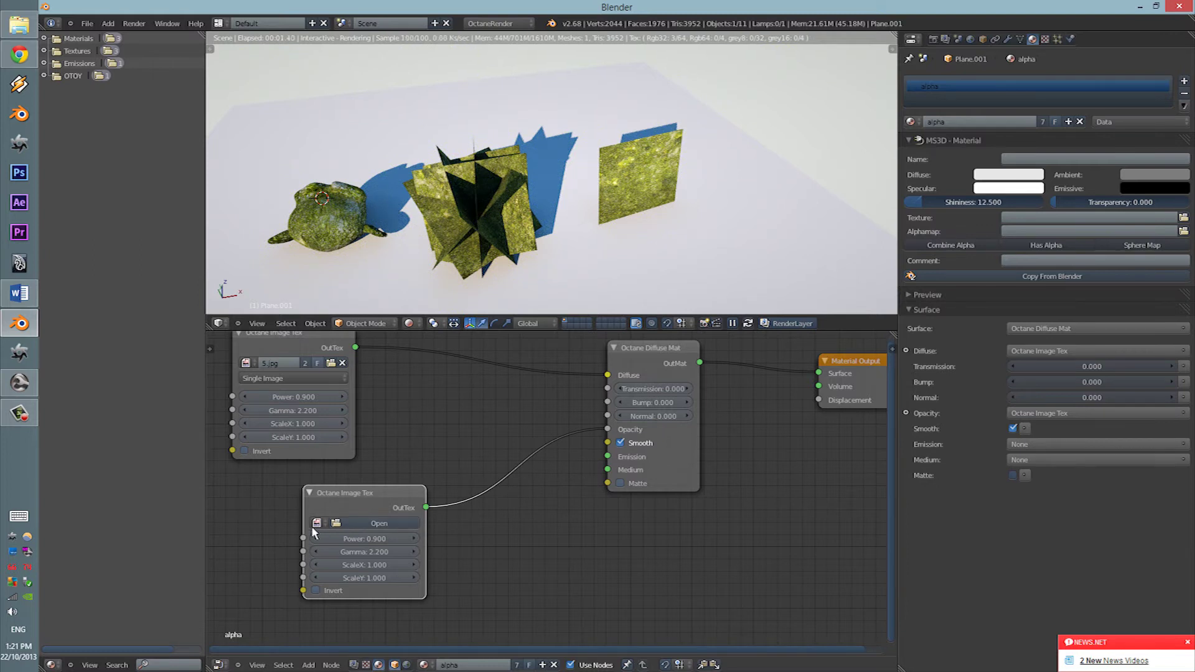
- Load Brush_06.jpg from the Brush Paint Images folder into the opacity texture node and examine the cut-out planes
click(341, 524)
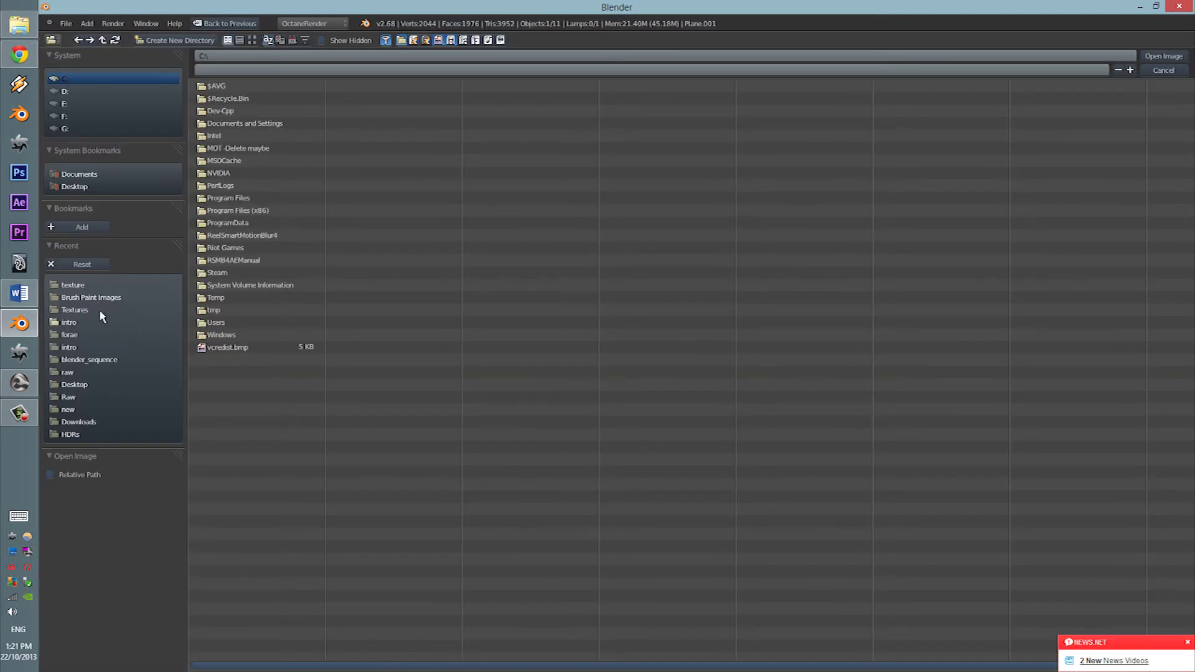
click(87, 286)
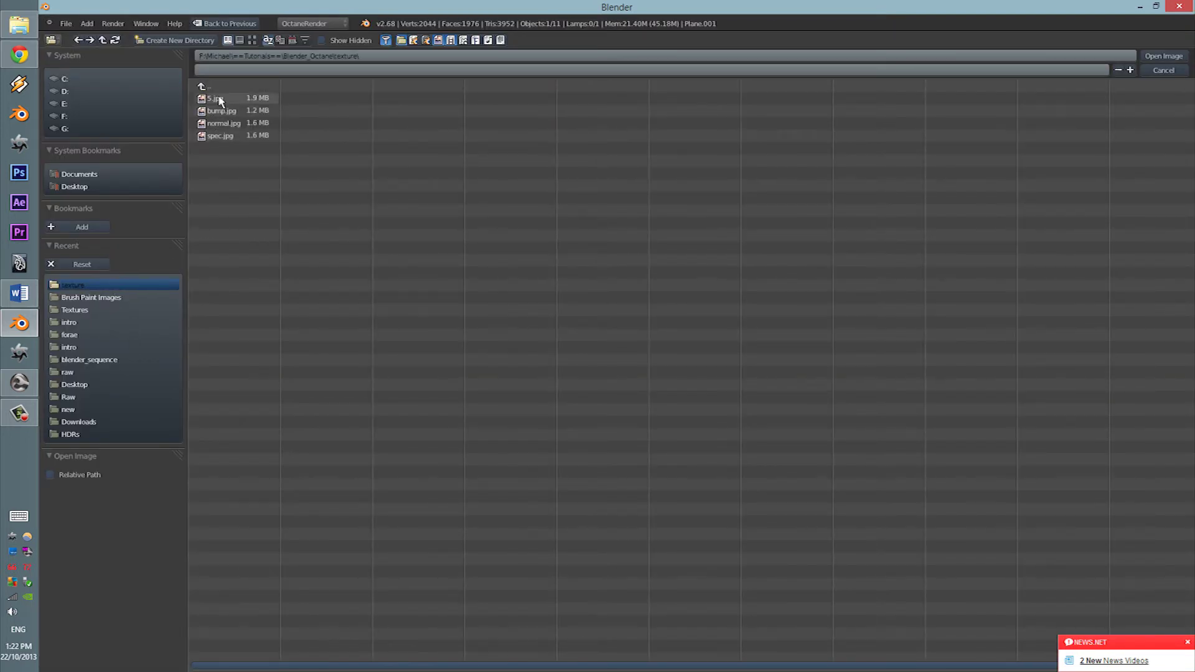
click(91, 297)
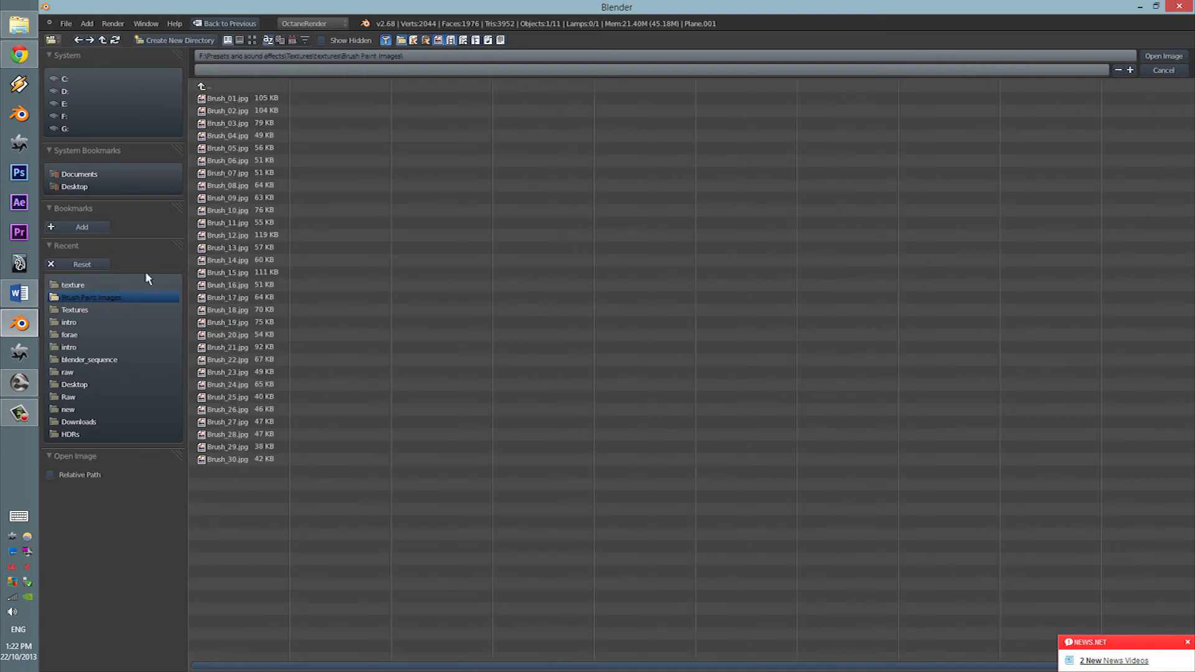
click(244, 161)
click(1163, 57)
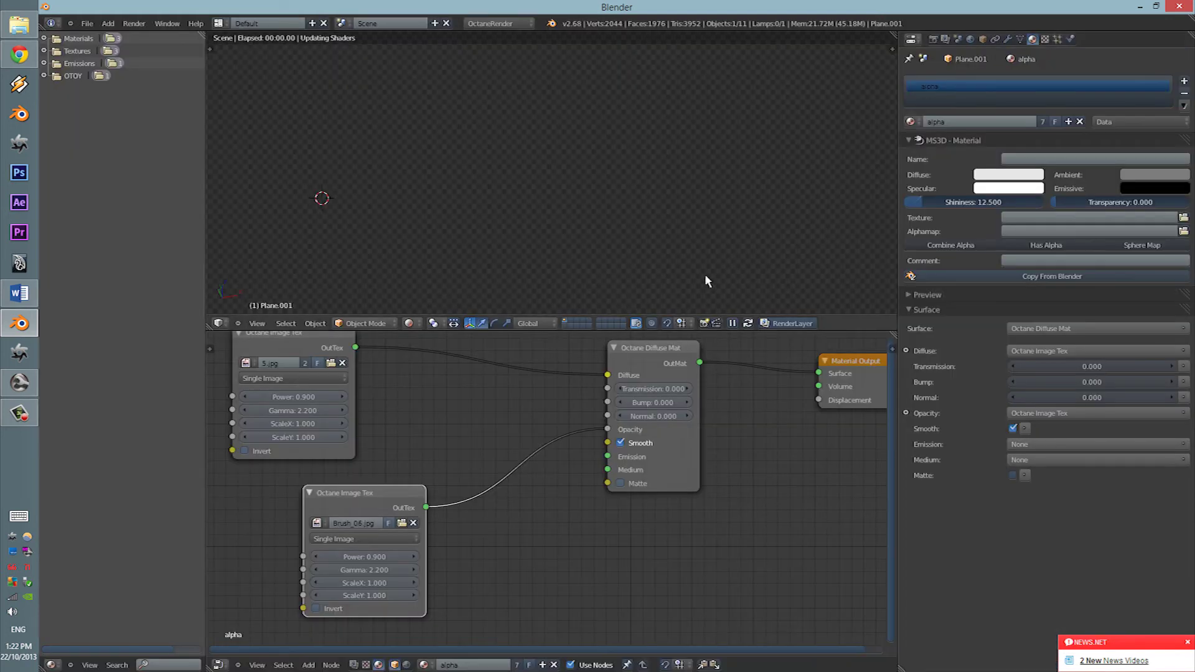
scroll(555, 233, up, 4)
middle_drag(539, 234, 503, 442)
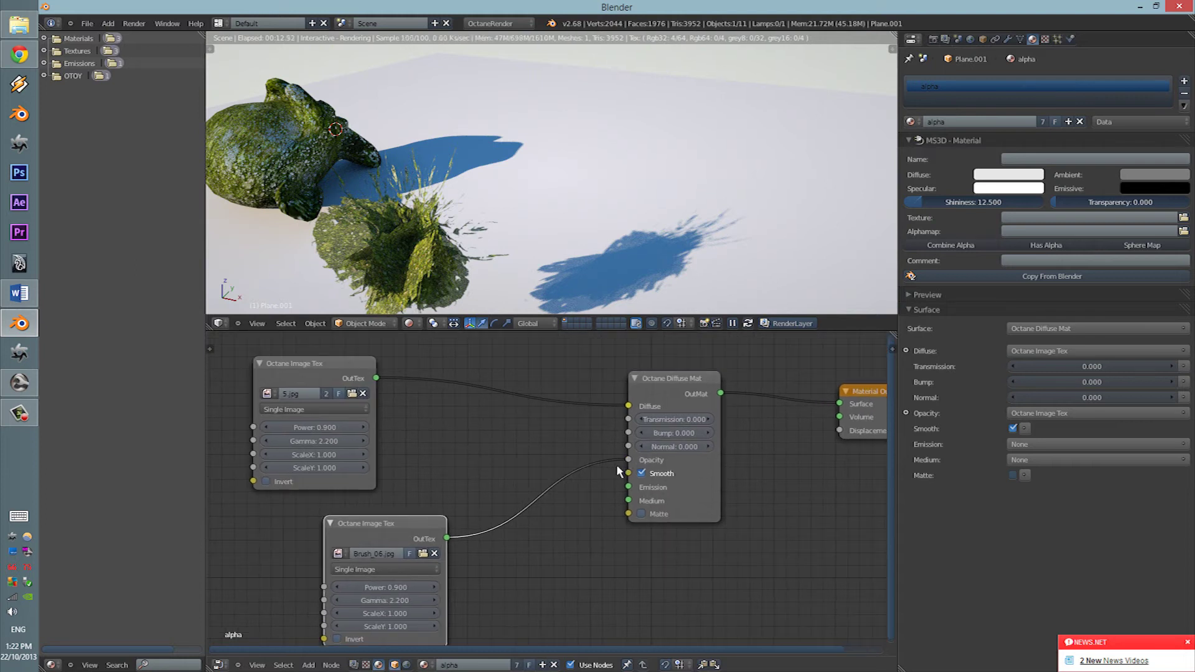
- Disconnect the Brush_06.jpg texture from Opacity and delete both image texture nodes from the alpha material
scroll(617, 465, down, 2)
drag(610, 466, 465, 505)
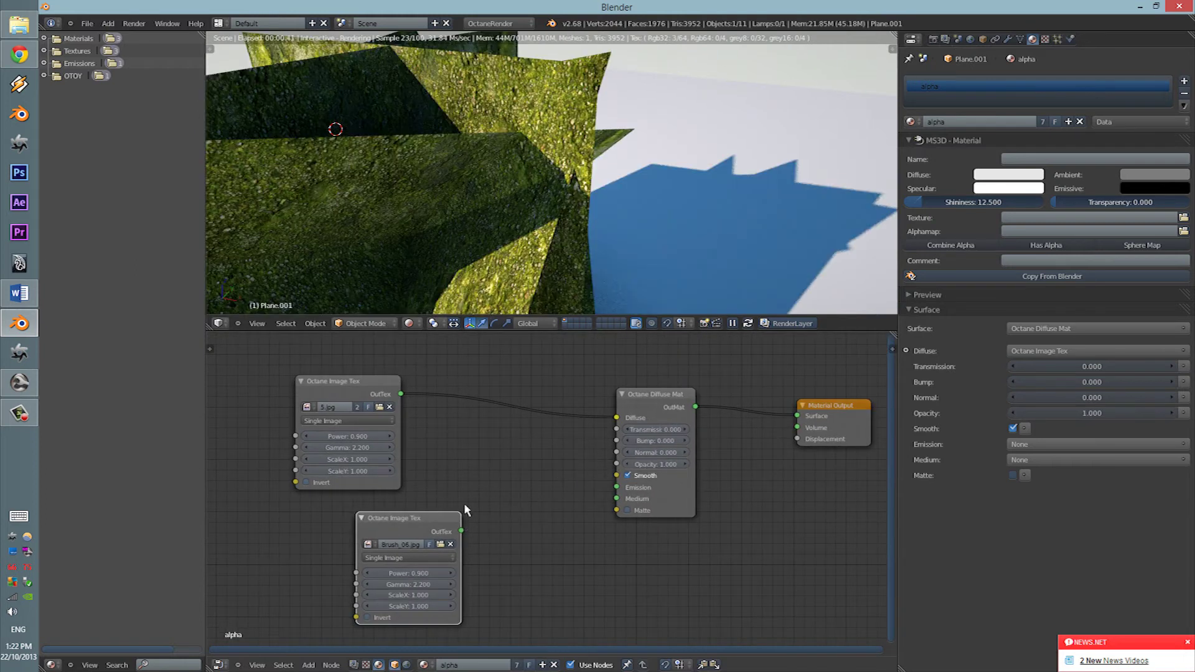
key(x)
click(385, 396)
key(x)
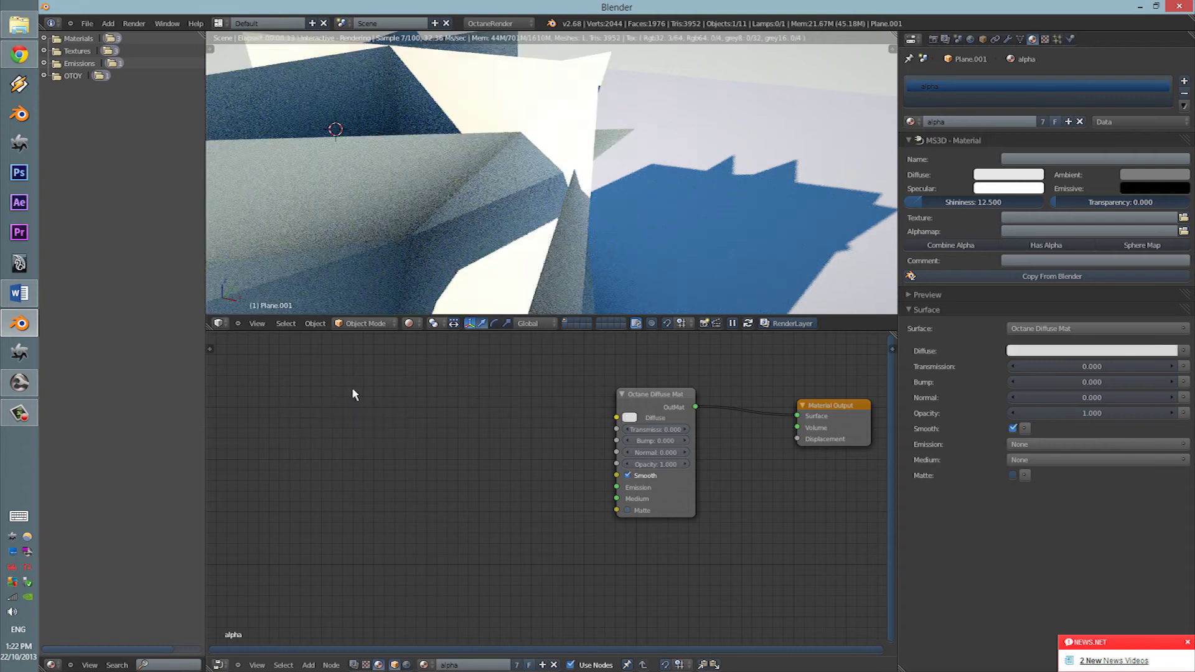
- Add an Octane Alpha Image Tex node and connect it to the diffuse material's Diffuse input
key(shift+a)
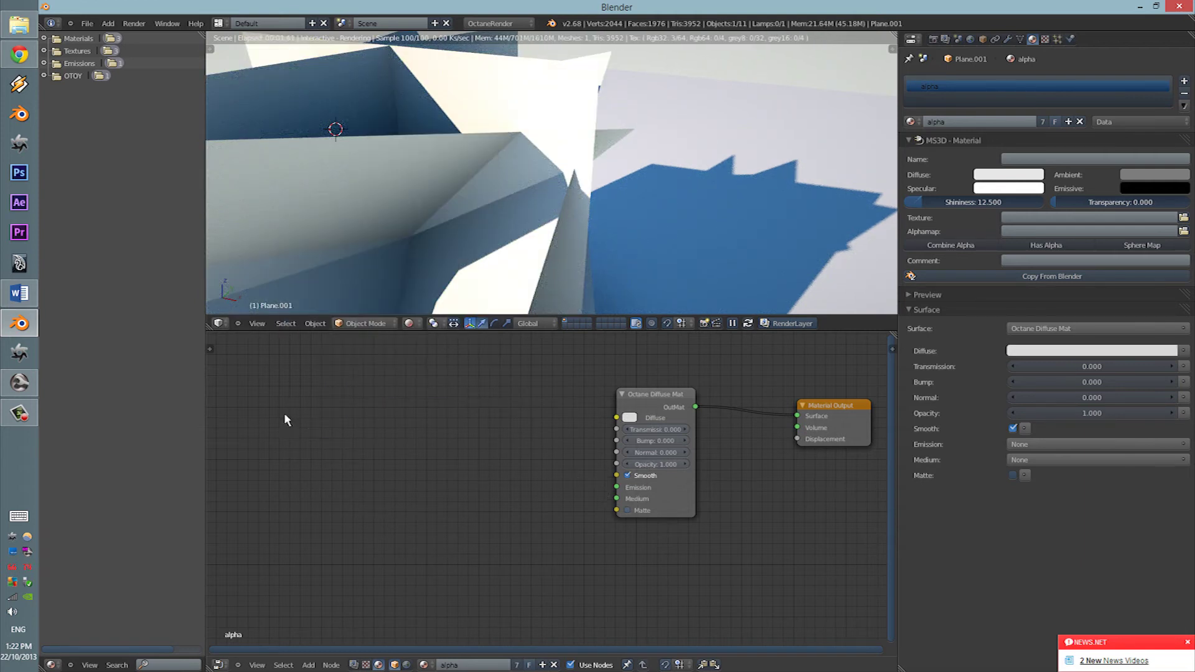
key(shift+a)
mouse_move(300, 412)
click(345, 403)
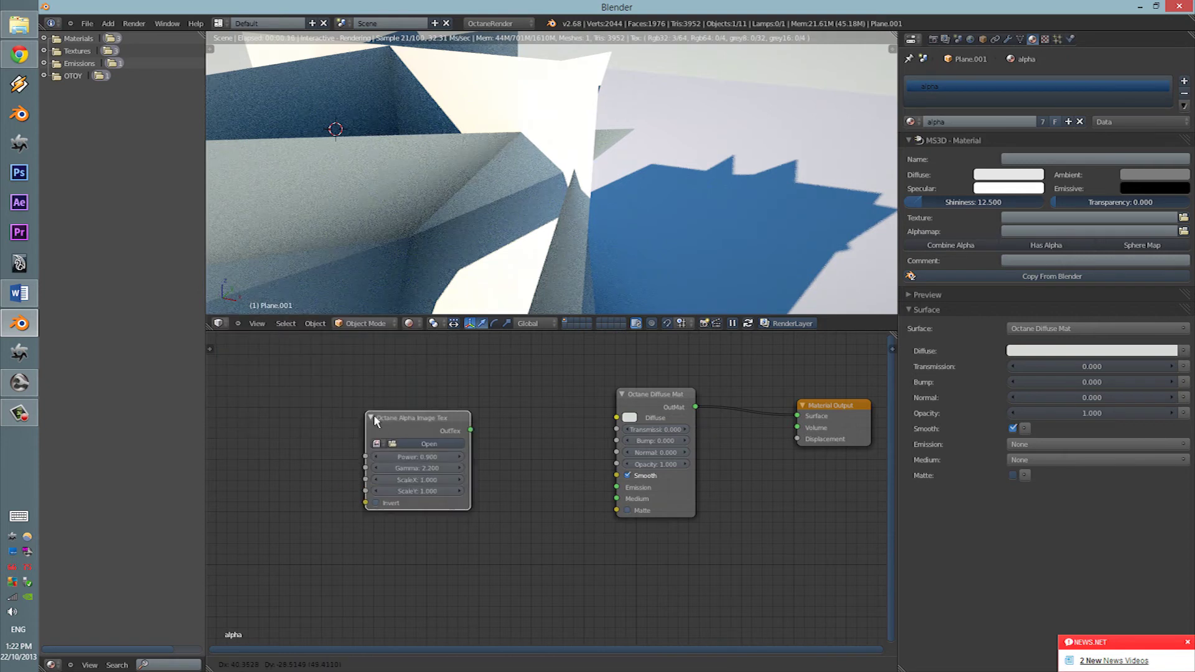
click(327, 425)
drag(423, 431, 616, 418)
- Browse the recent texture and Textures folders for an image for the alpha image texture node
click(356, 446)
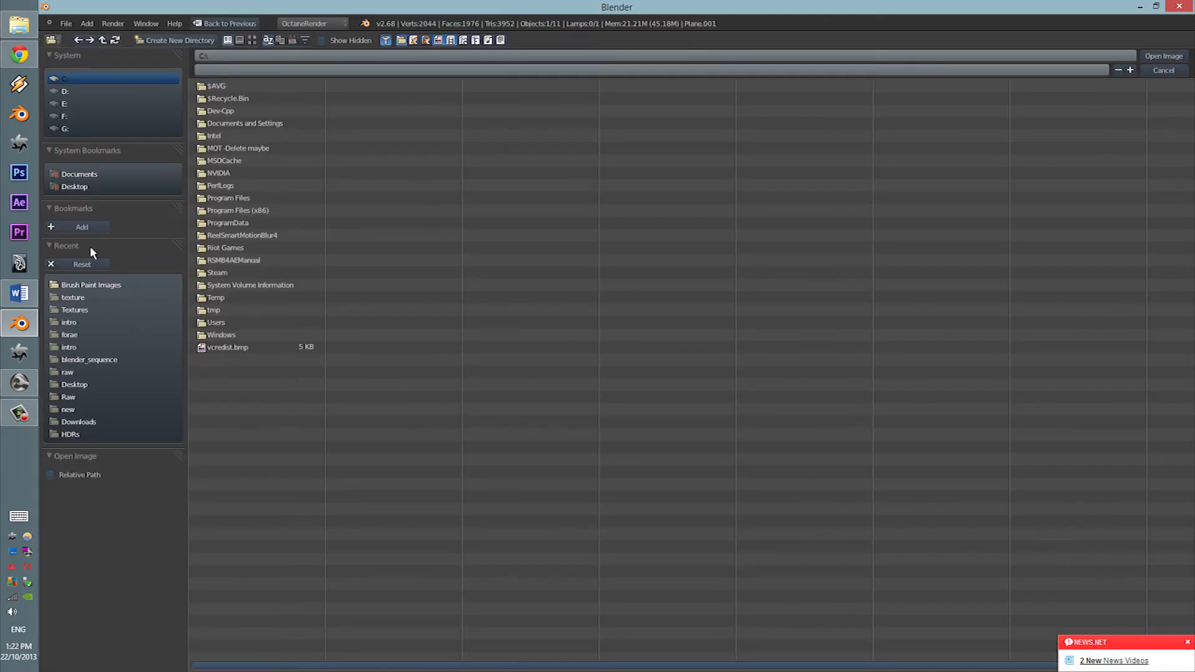
click(75, 300)
click(74, 310)
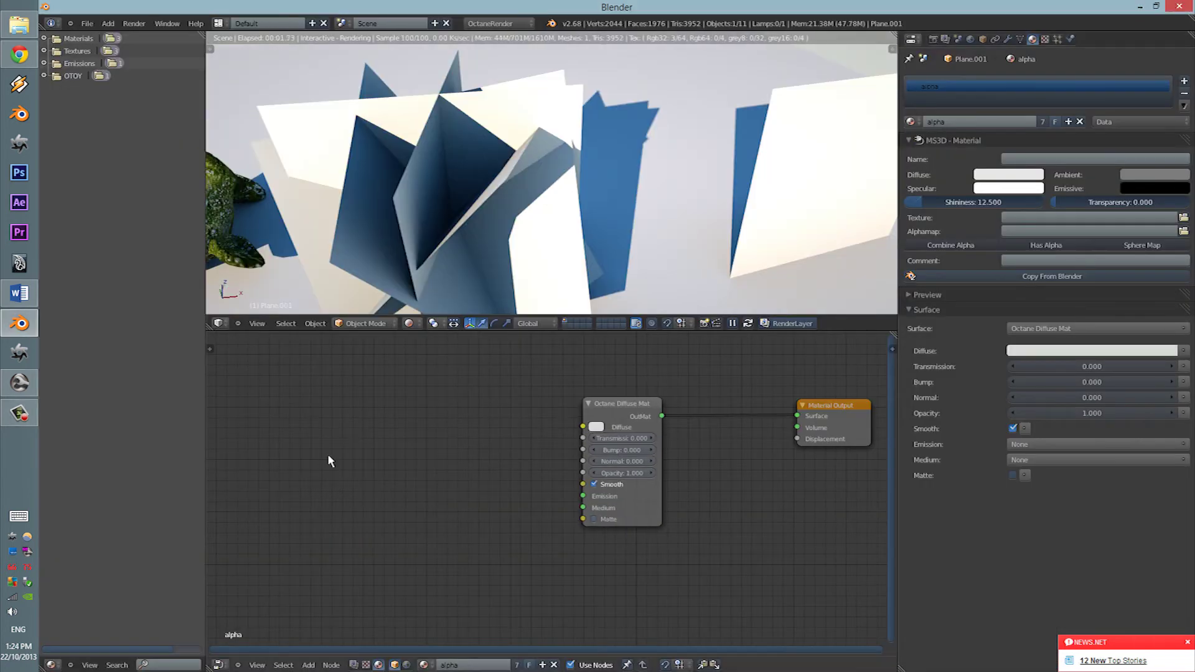
- Add an Octane Alpha Image Tex node and an Octane Image Tex node above it, beside the diffuse material node
key(shift+a)
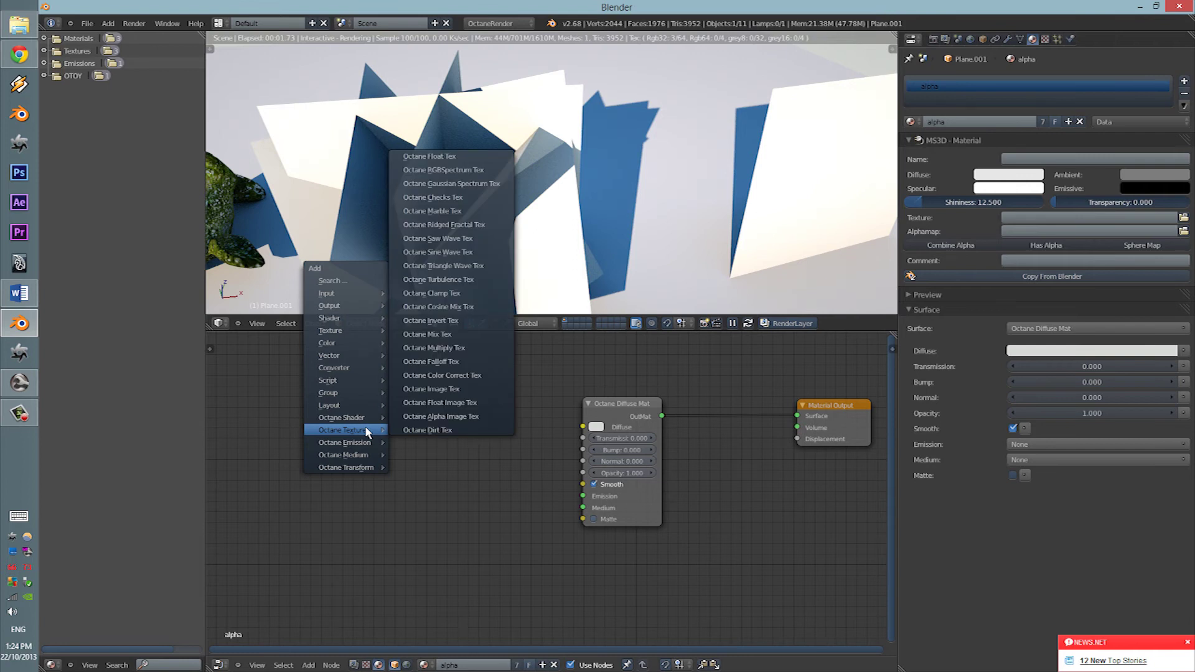
click(442, 417)
click(322, 495)
key(shift+a)
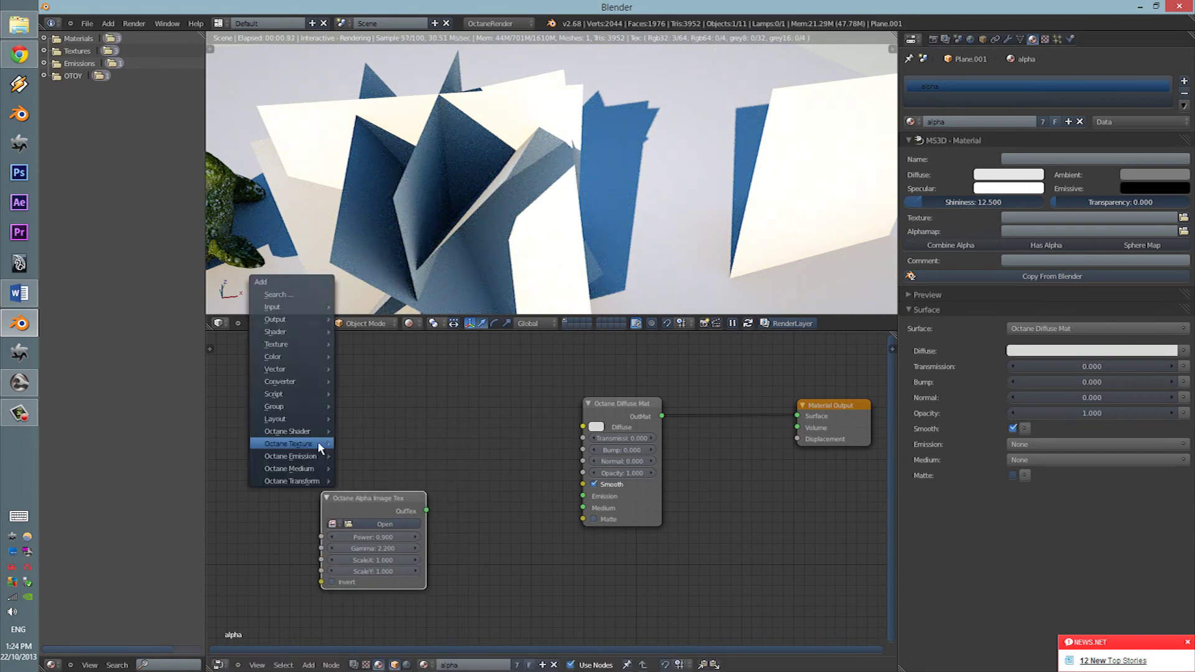
mouse_move(317, 442)
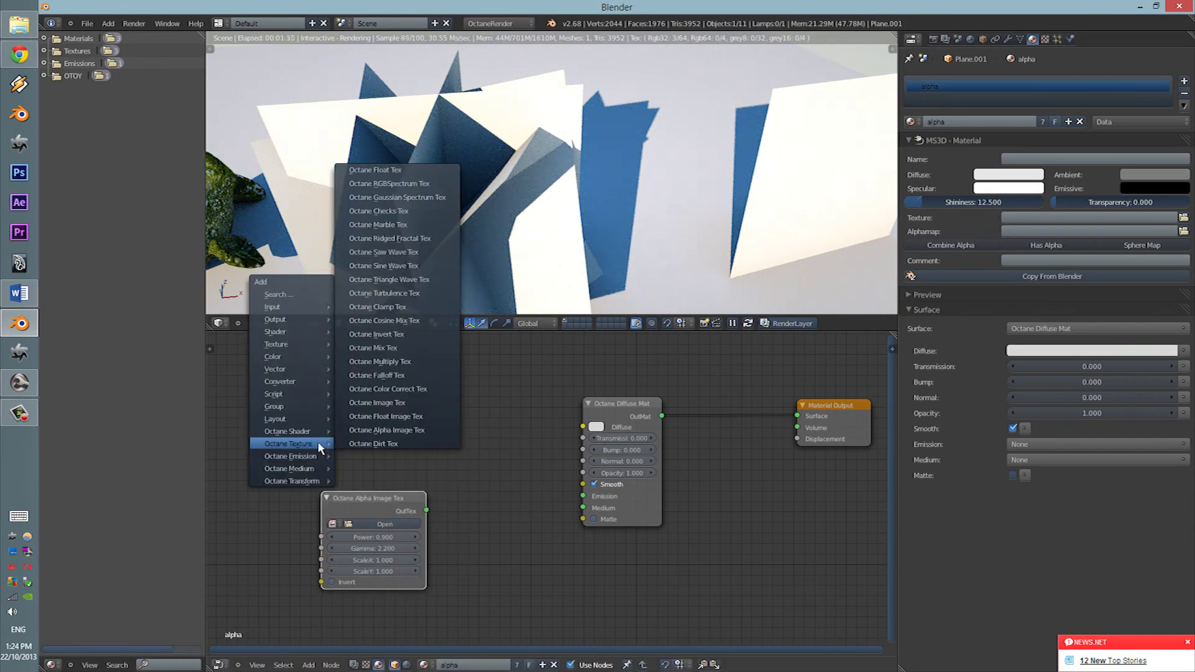
click(409, 404)
click(320, 387)
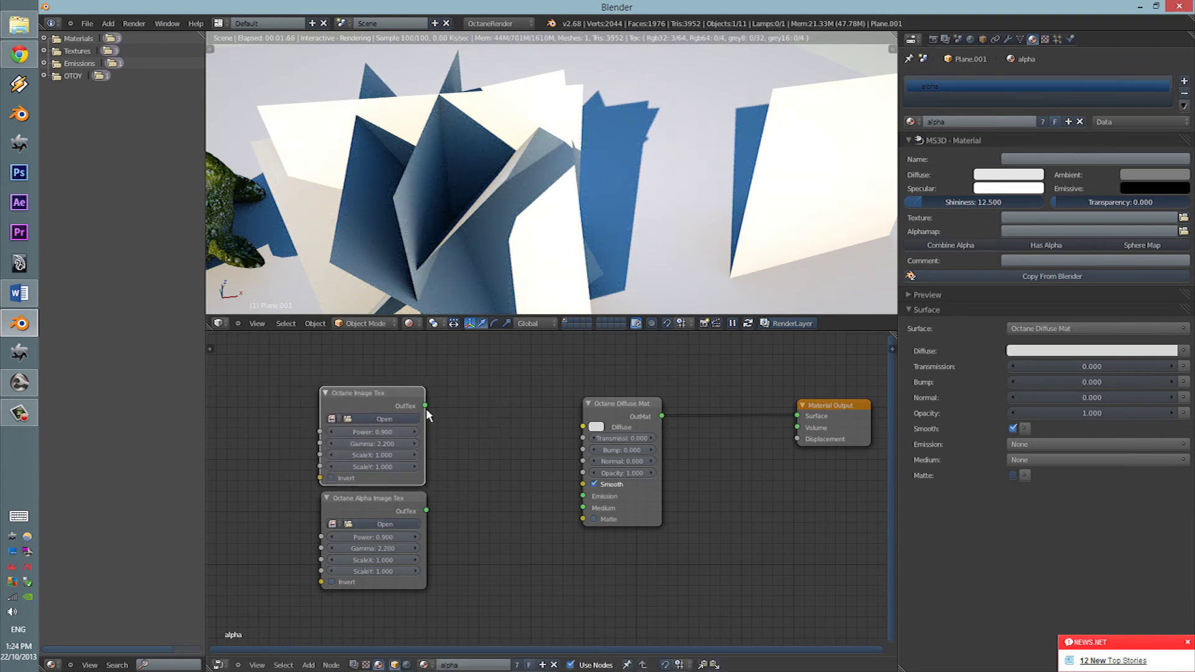
- Connect the Octane Image Tex node to Diffuse and the Octane Alpha Image Tex node to Opacity
drag(425, 405, 583, 427)
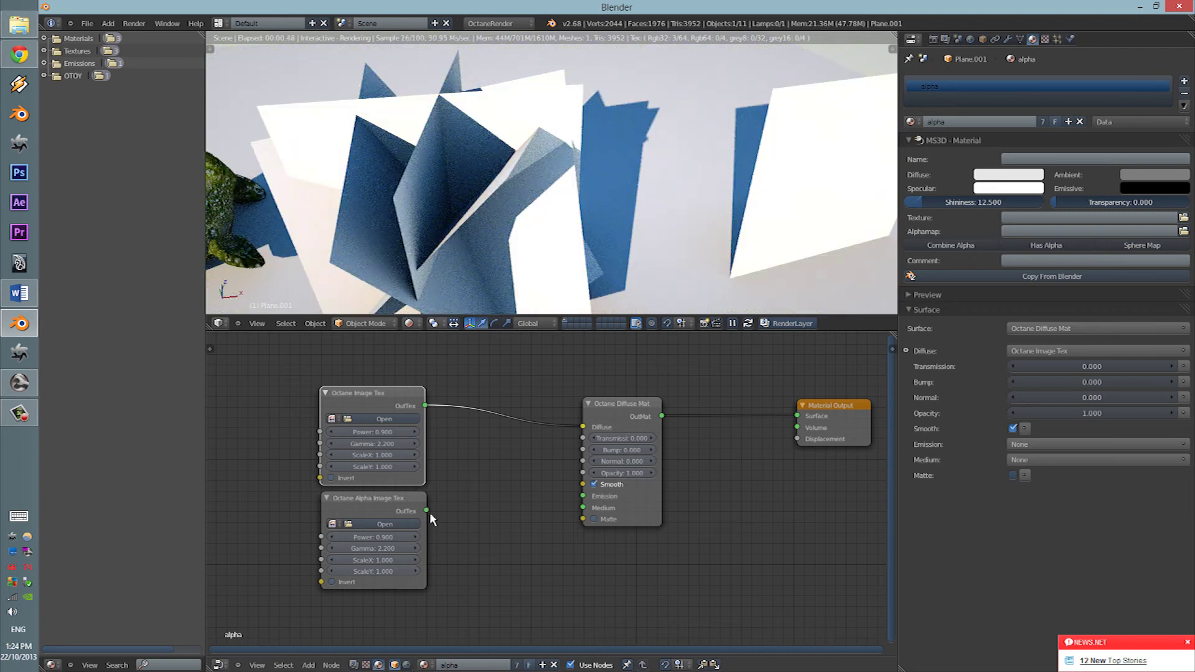
drag(427, 511, 582, 474)
drag(348, 495, 357, 491)
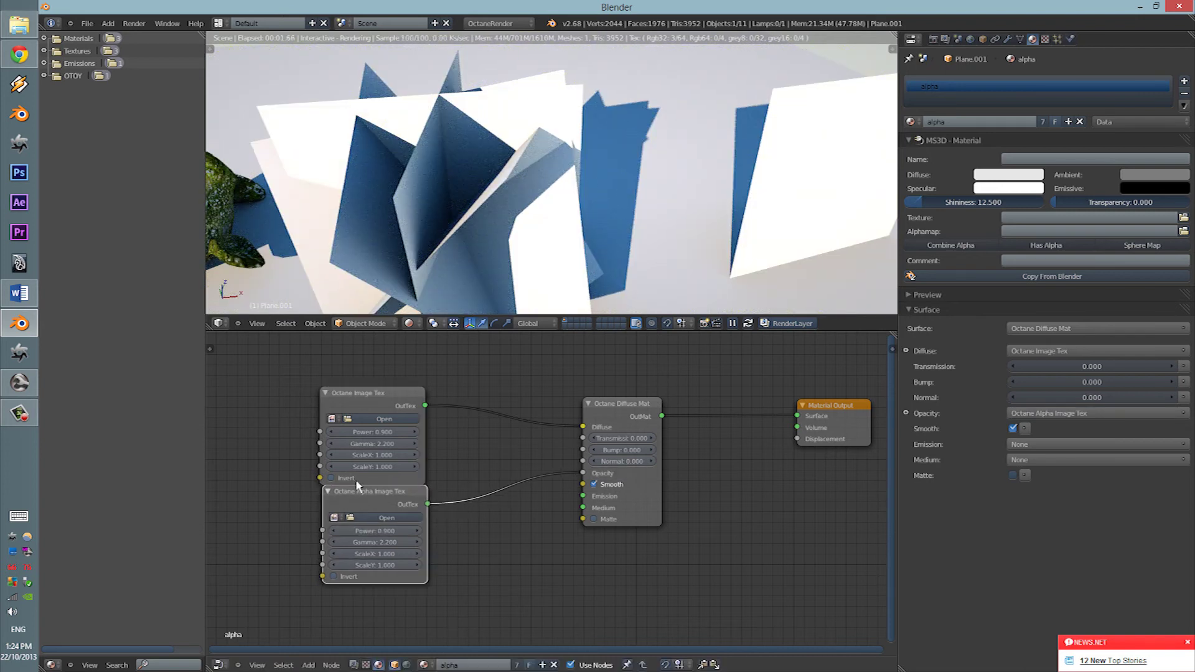
- Load Leaf06.png from the Textures folder into the Octane Image Tex node and move the alpha image node clear below it
click(355, 420)
click(88, 282)
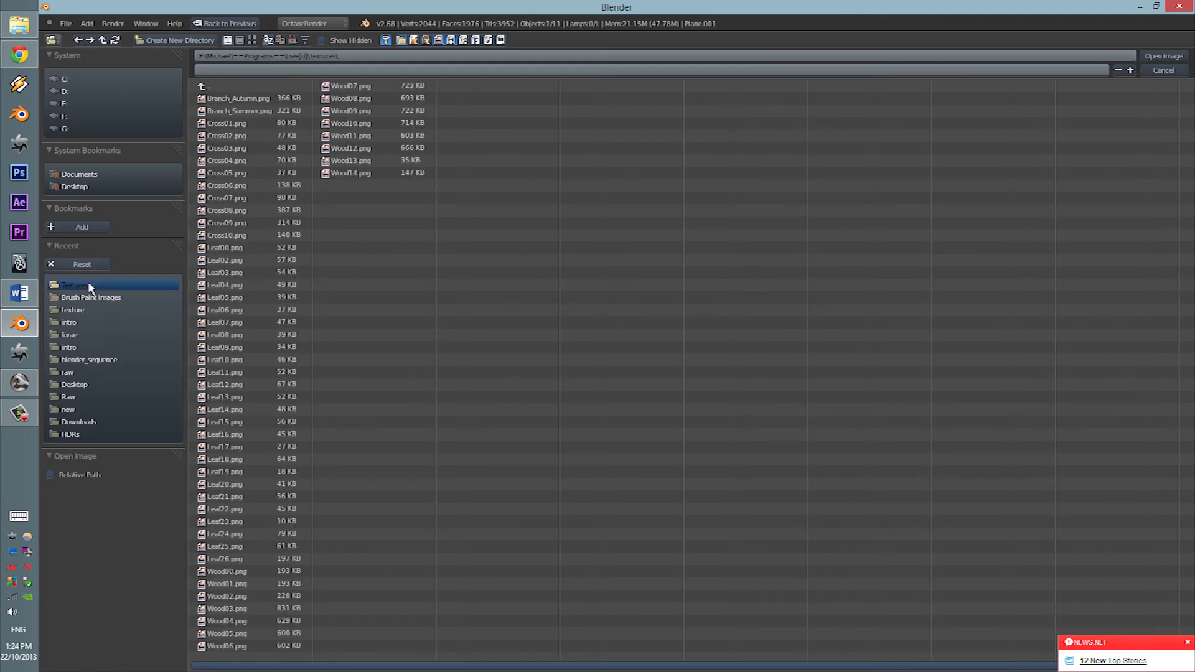
click(239, 309)
key(Return)
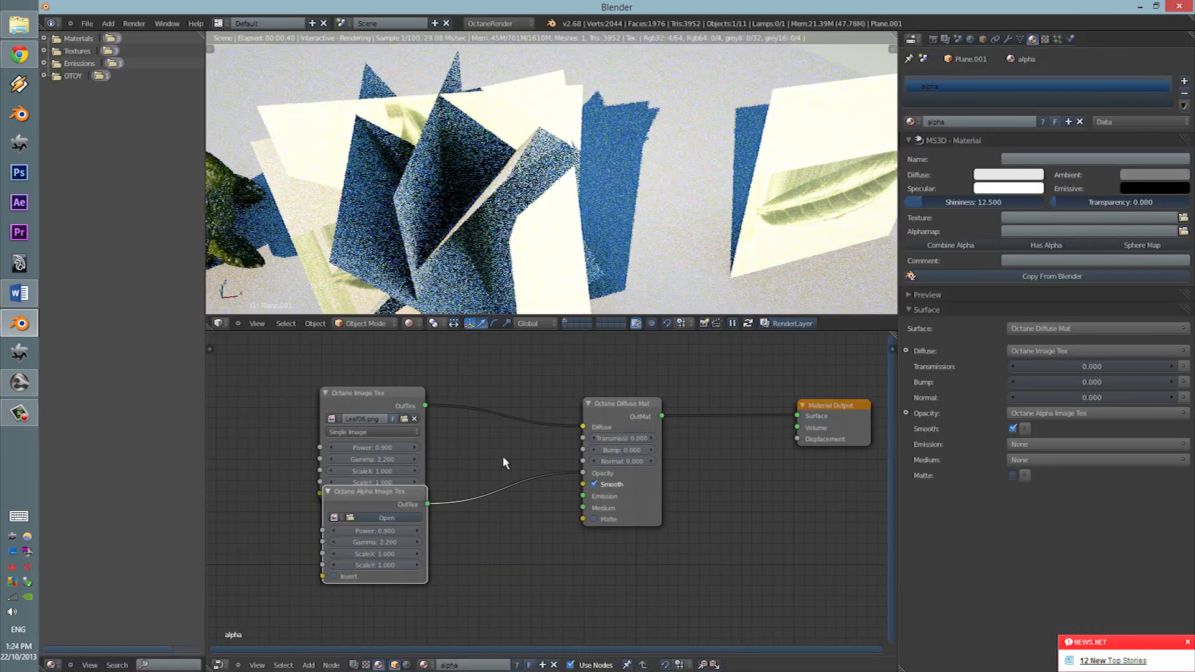
drag(408, 496, 396, 515)
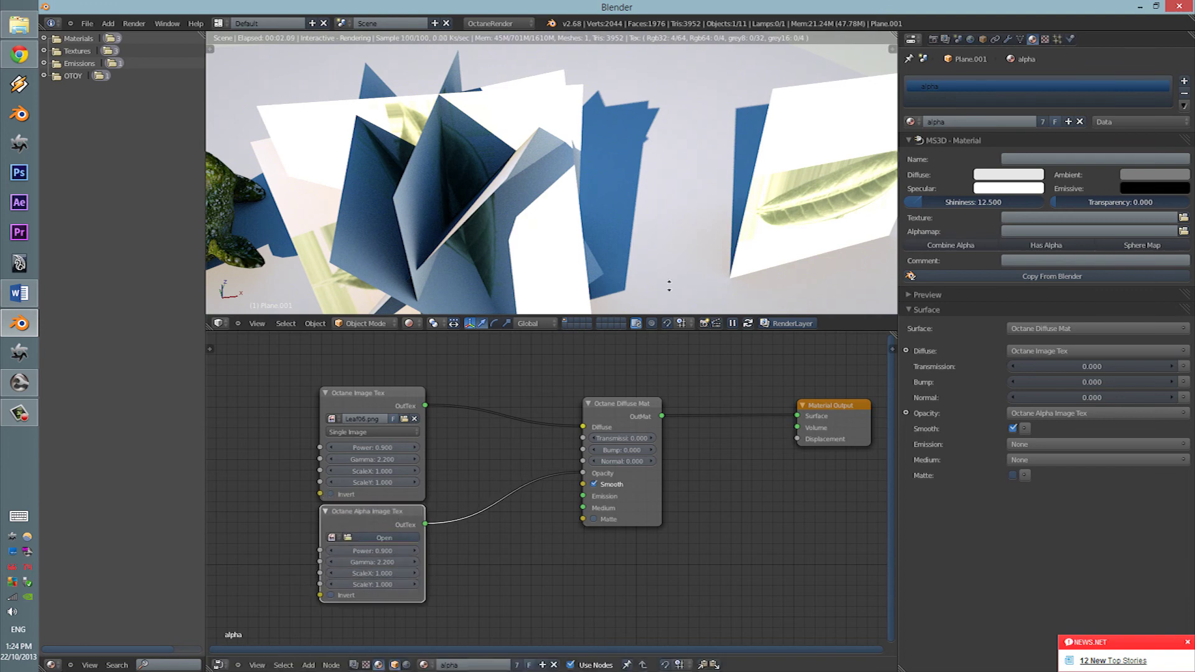
- Assign the already loaded Leaf06.png to the Octane Alpha Image Tex node and examine the leaf cut-outs from several angles
middle_drag(723, 215, 636, 181)
click(332, 537)
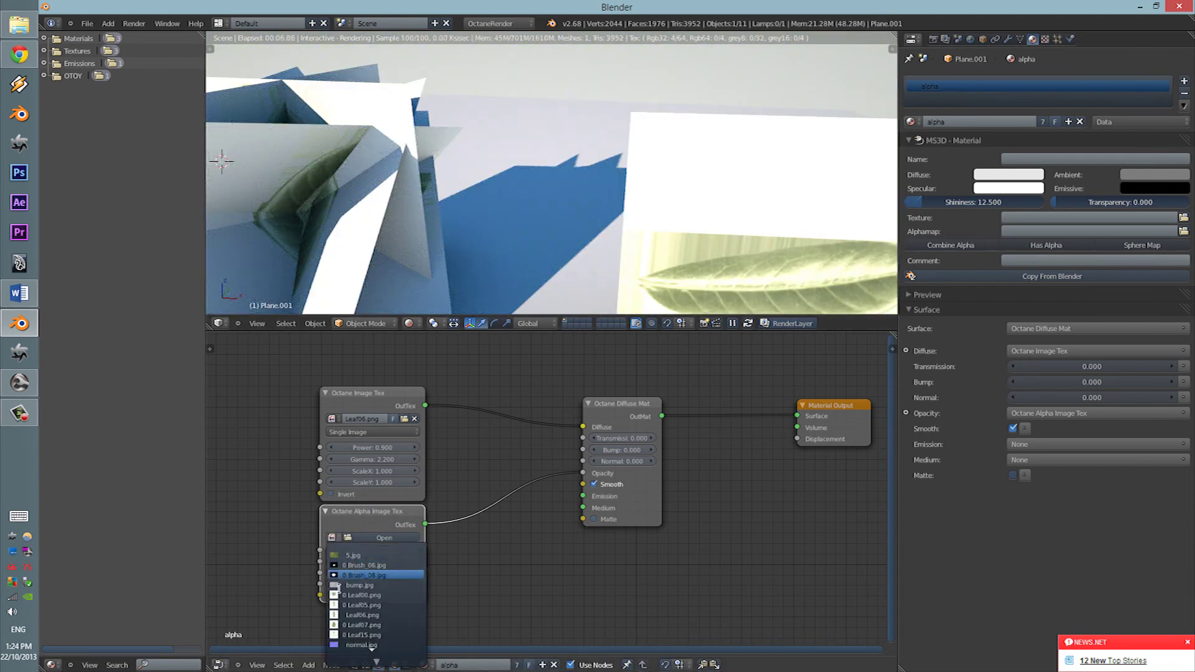
click(384, 615)
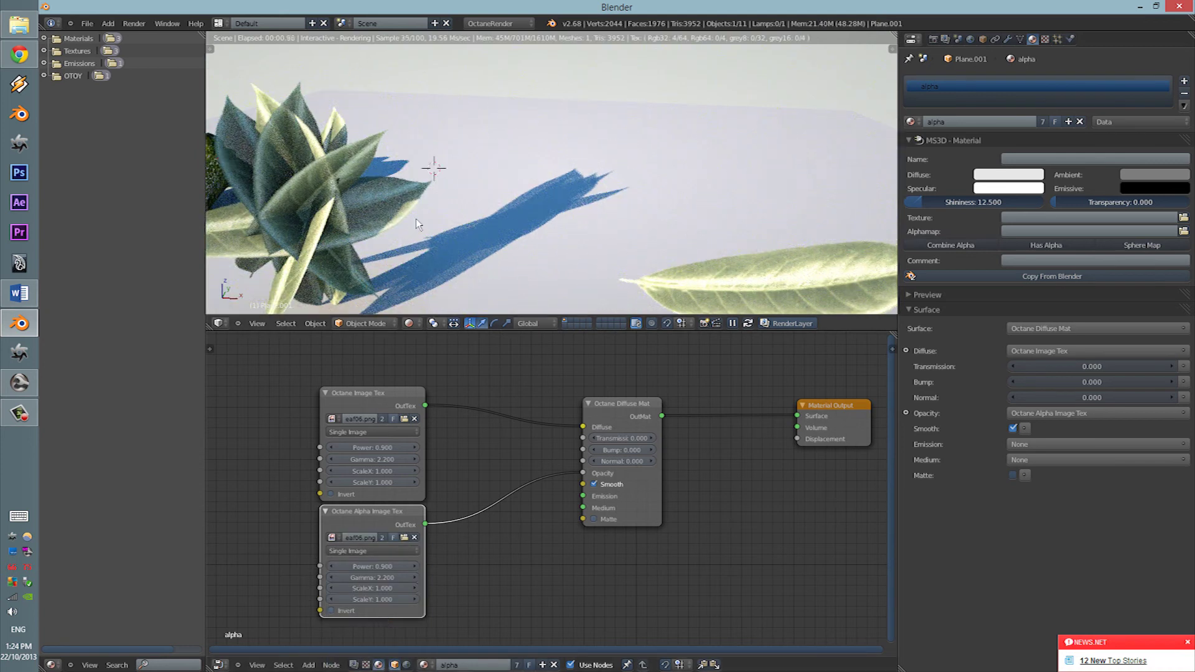
middle_drag(454, 222, 400, 188)
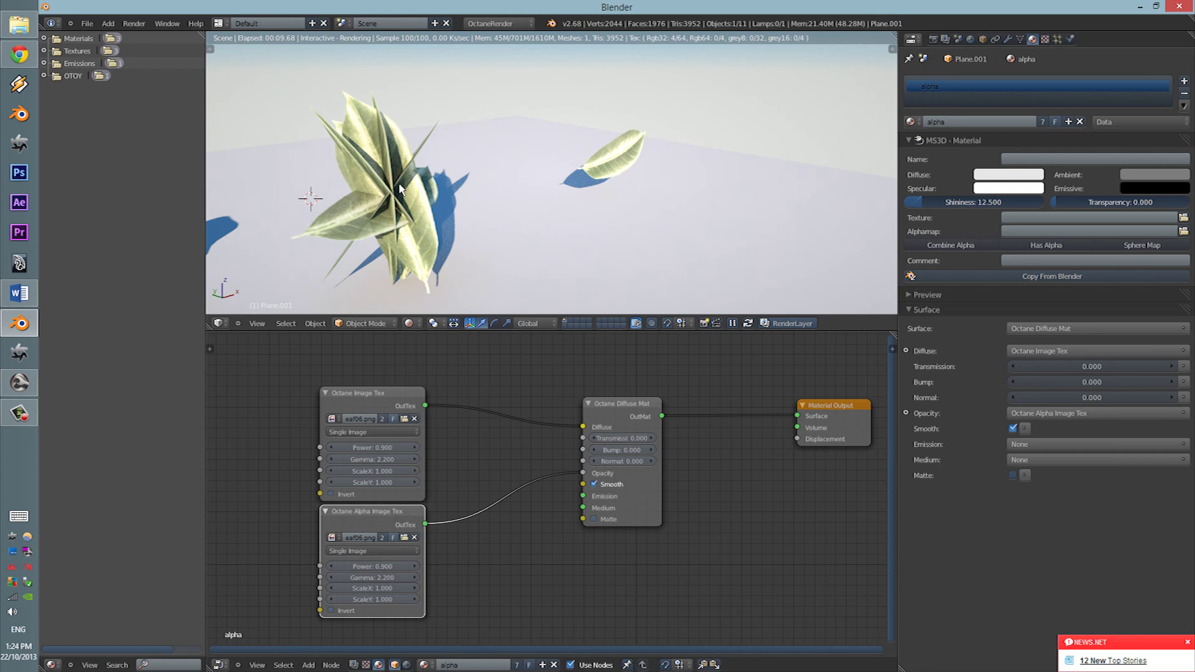
middle_drag(467, 232, 573, 190)
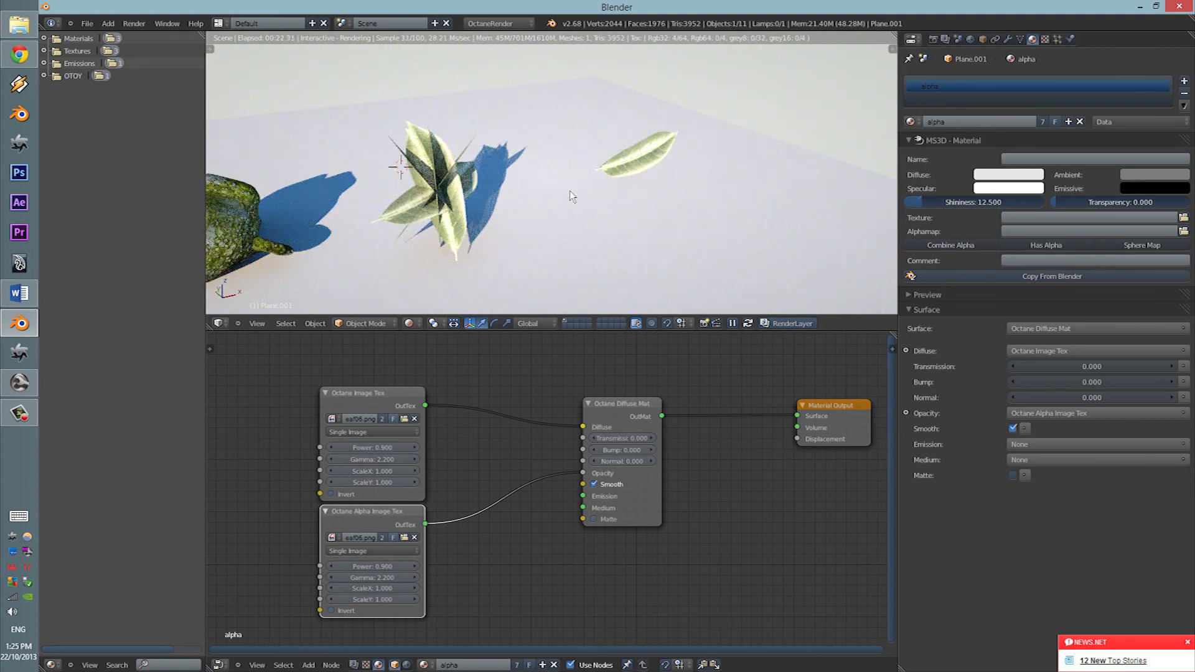
scroll(524, 209, down, 3)
middle_drag(463, 211, 570, 209)
scroll(585, 404, down, 2)
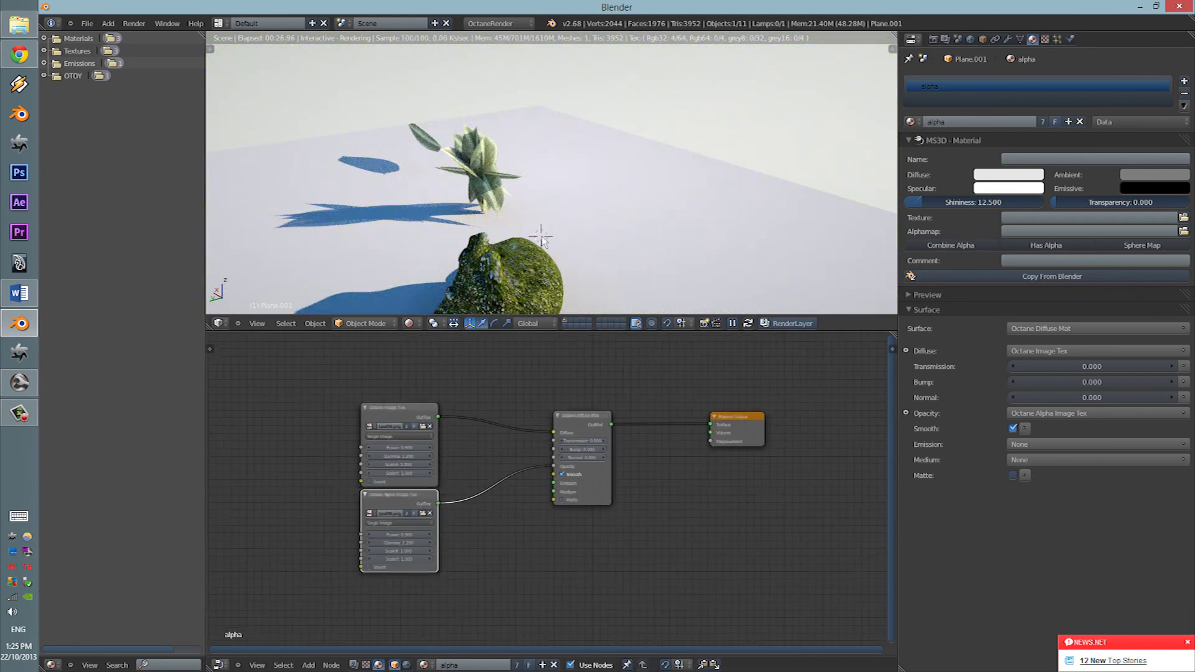
- Select Suzanne and move the spec.jpg image texture node slightly in the node tree of its glossy material
right_click(501, 275)
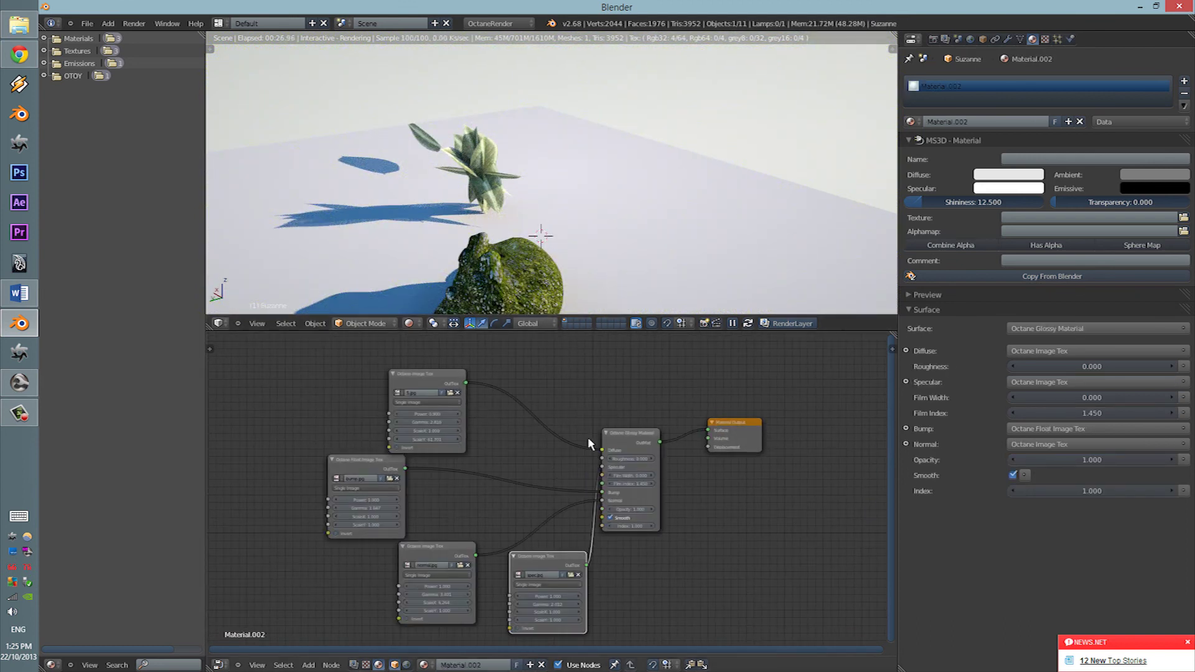
mouse_move(564, 559)
mouse_down()
mouse_move(562, 347)
mouse_move(540, 541)
mouse_move(550, 540)
mouse_up()
scroll(548, 524, up, 2)
middle_drag(548, 524, 464, 395)
scroll(526, 454, up, 1)
scroll(526, 453, up, 2)
middle_drag(517, 204, 92, 301)
- Switch to the Word document, review the tutorial outline around Tutorial 6, and return to Blender
click(28, 292)
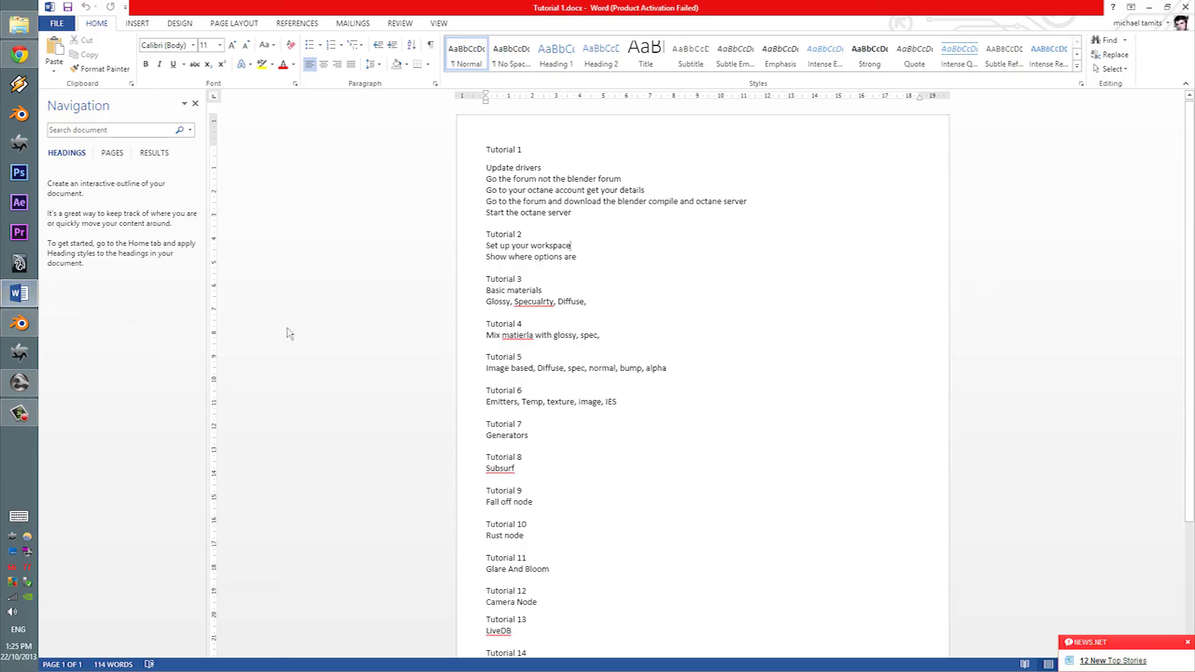
scroll(593, 395, down, 1)
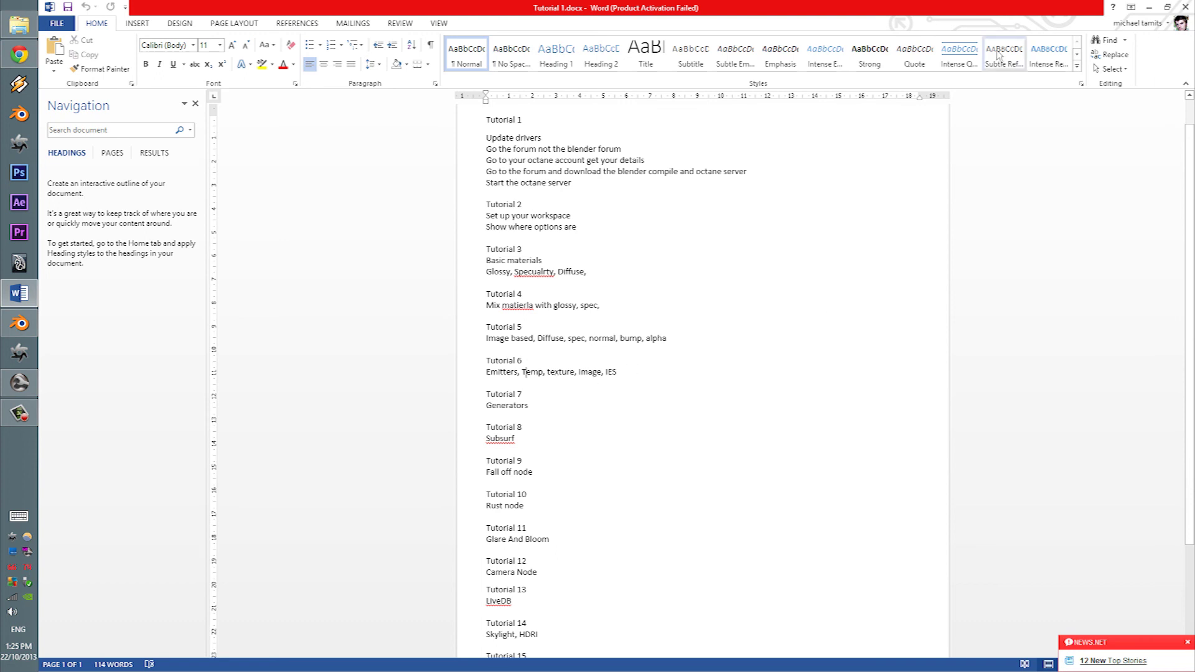
click(1153, 7)
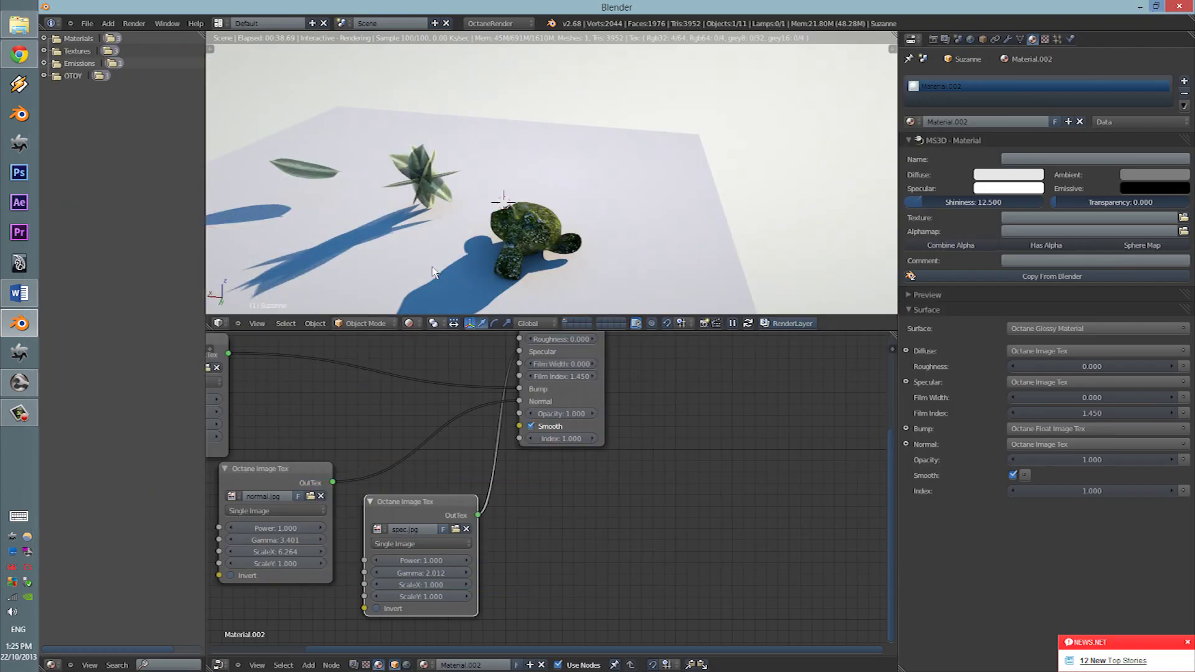